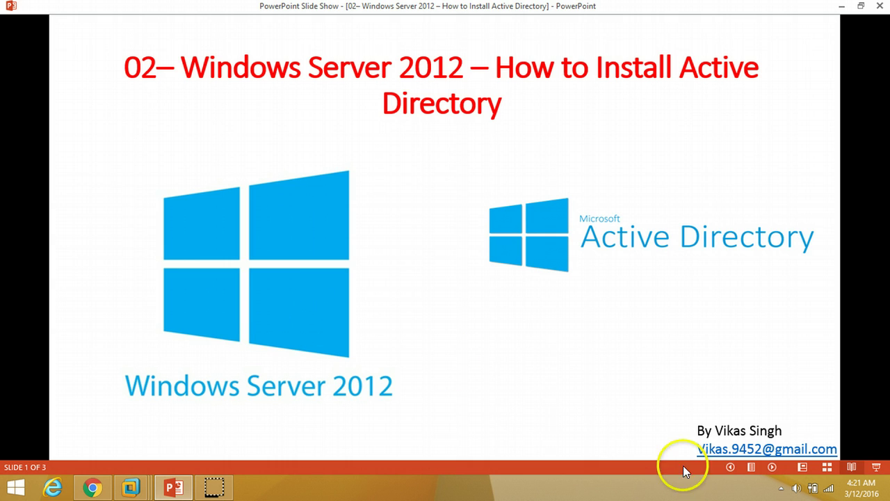
# Step: Advance to the demo-environment slide, glance at Win2K12-DC01, then bring up the Win7-CL1 VM
pyautogui.click(773, 467)
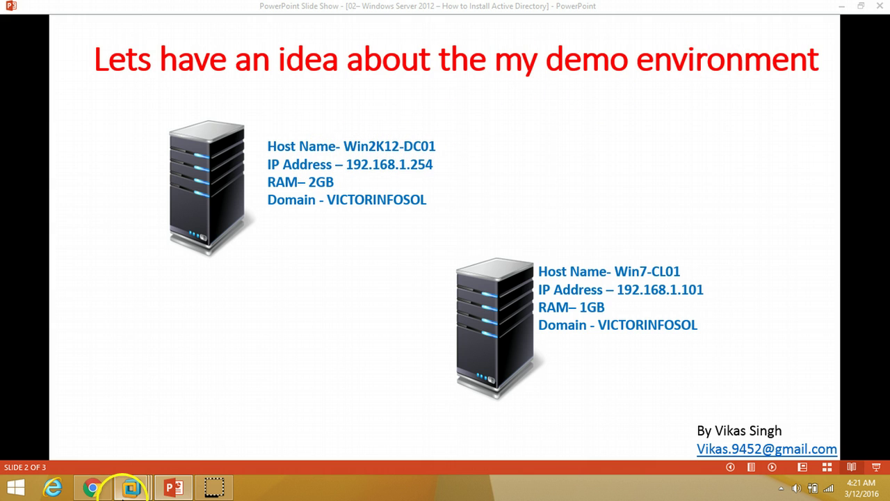
pyautogui.moveTo(131, 487)
pyautogui.click(217, 393)
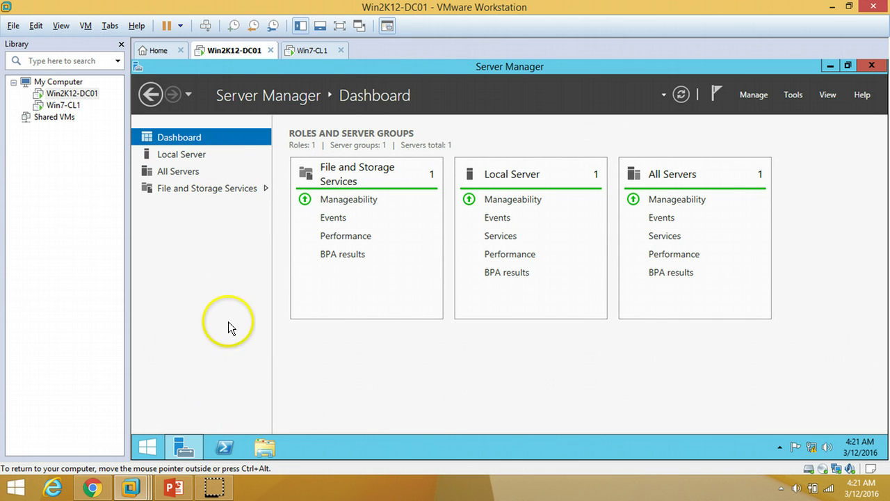
pyautogui.click(173, 490)
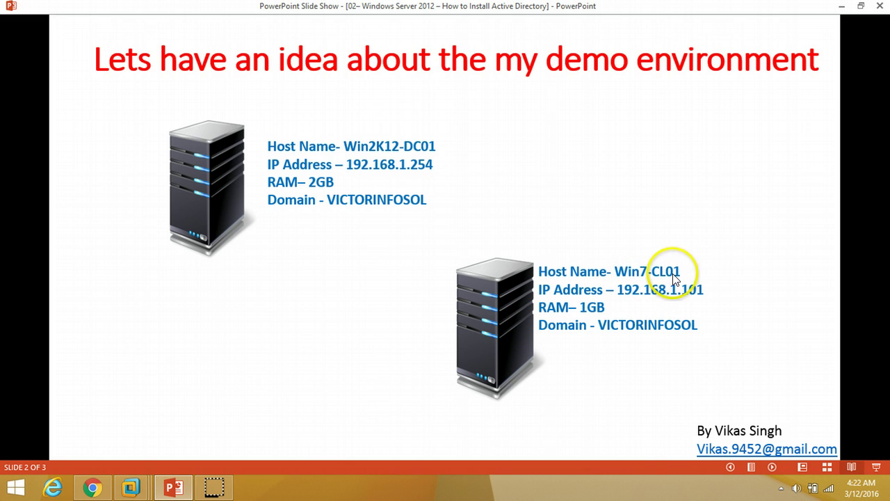
pyautogui.moveTo(131, 490)
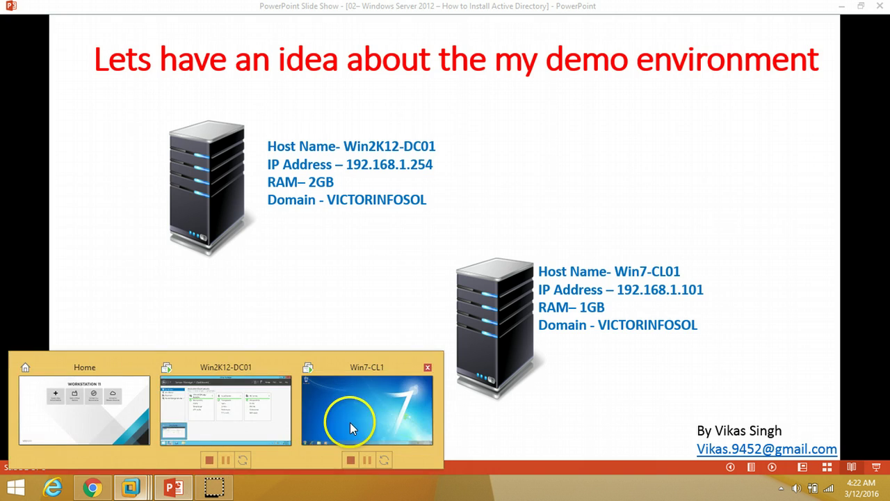
pyautogui.click(350, 422)
# Step: Check Win7-CL1's system properties (1 GB RAM, WORKGROUP), then switch to the Win2K12-DC01 machine
pyautogui.click(148, 447)
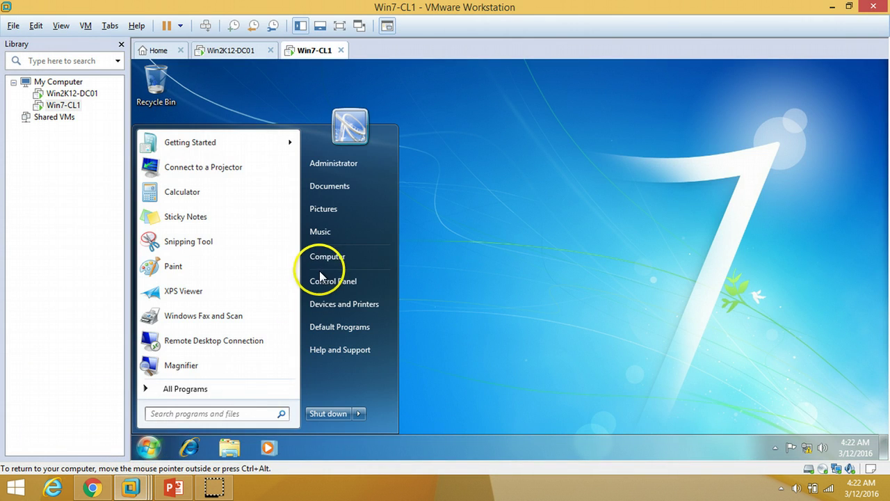
pyautogui.rightClick(321, 267)
pyautogui.click(366, 373)
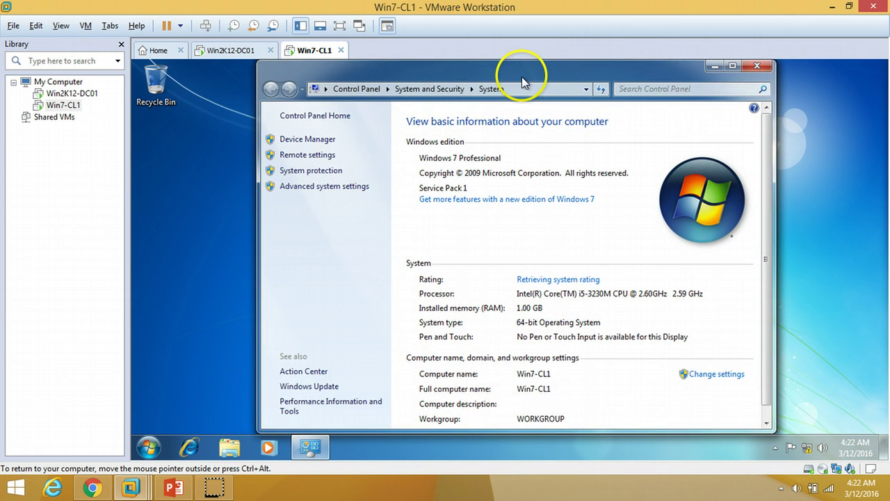
pyautogui.doubleClick(521, 77)
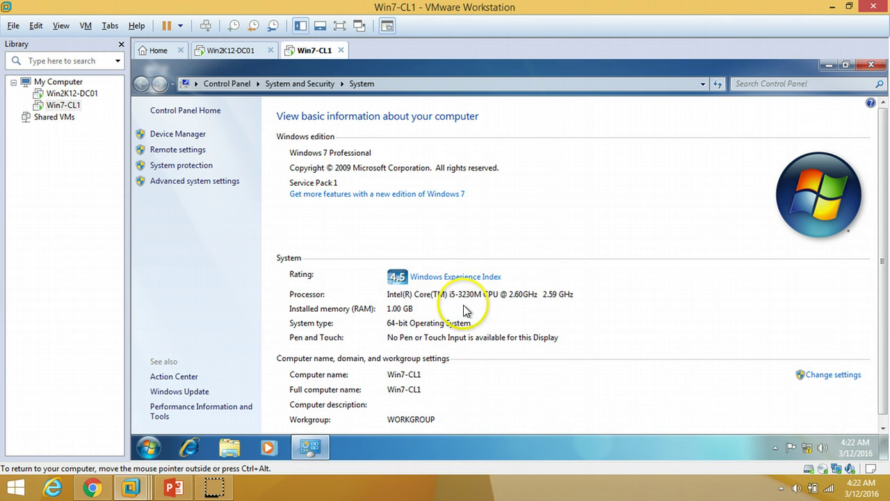
pyautogui.click(872, 64)
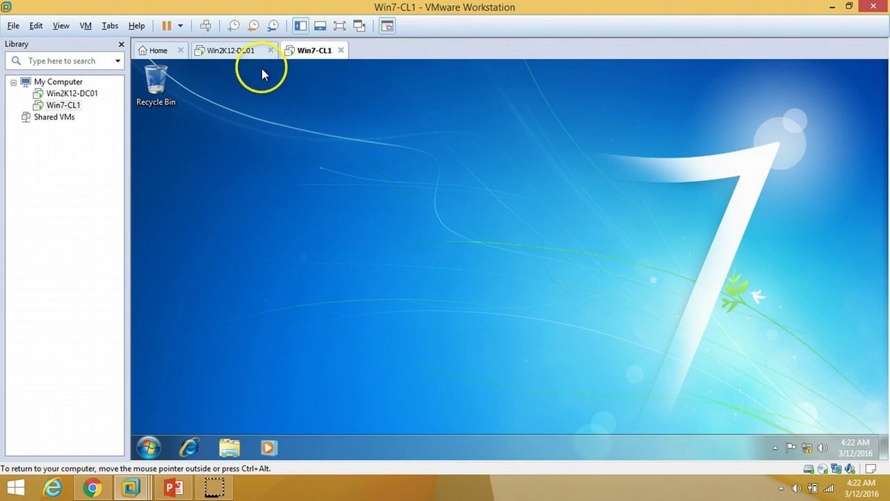
pyautogui.click(251, 51)
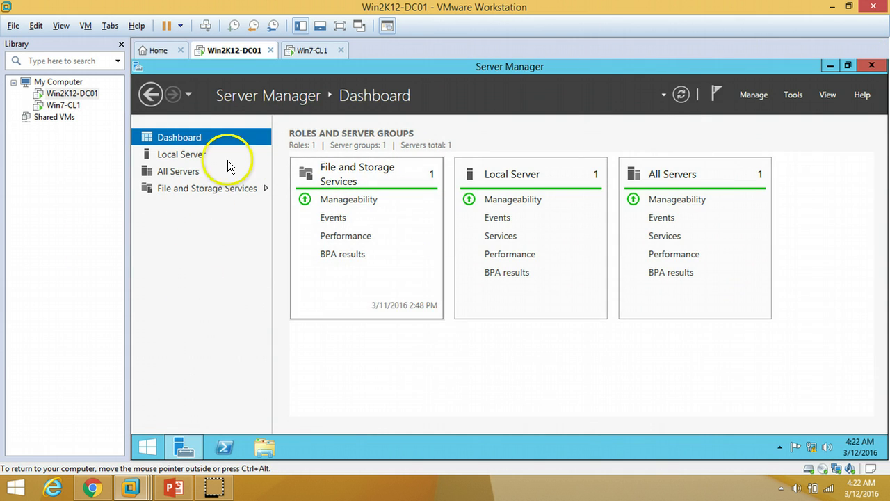
# Step: View the Local Server properties and confirm the computer name Win2K12-DC01 without changes
pyautogui.click(207, 156)
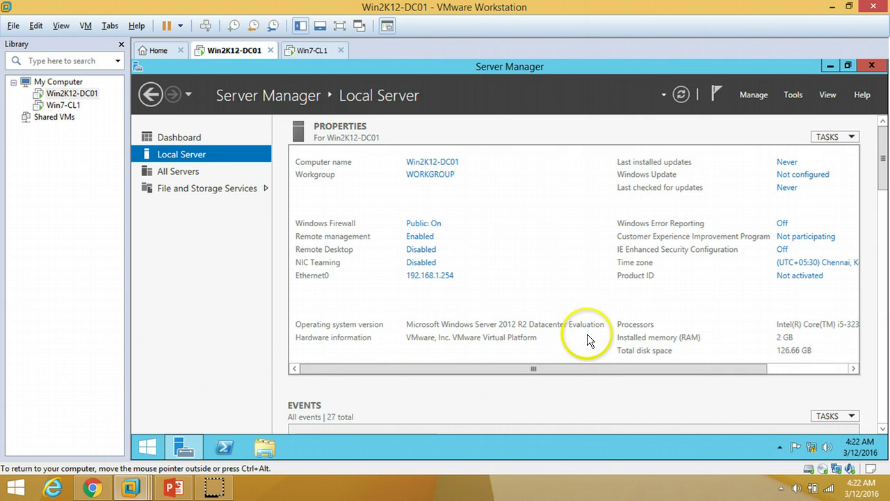
pyautogui.moveTo(764, 369); pyautogui.dragTo(127, 207)
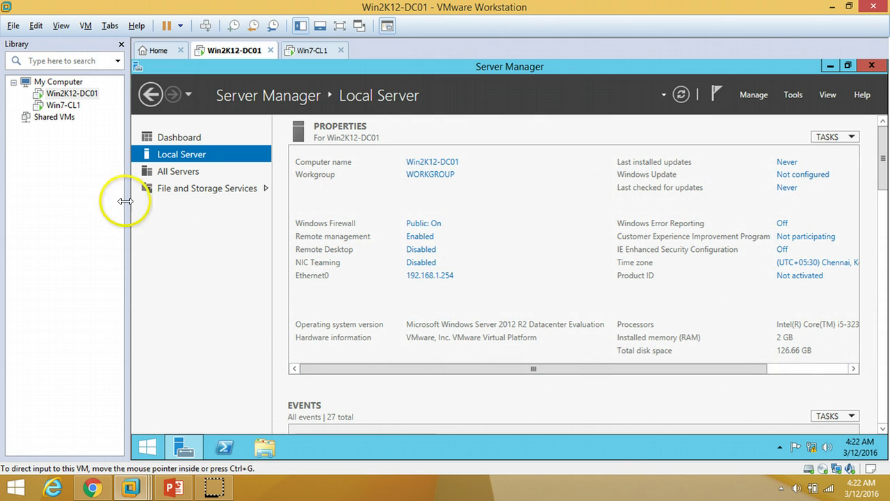
pyautogui.click(174, 487)
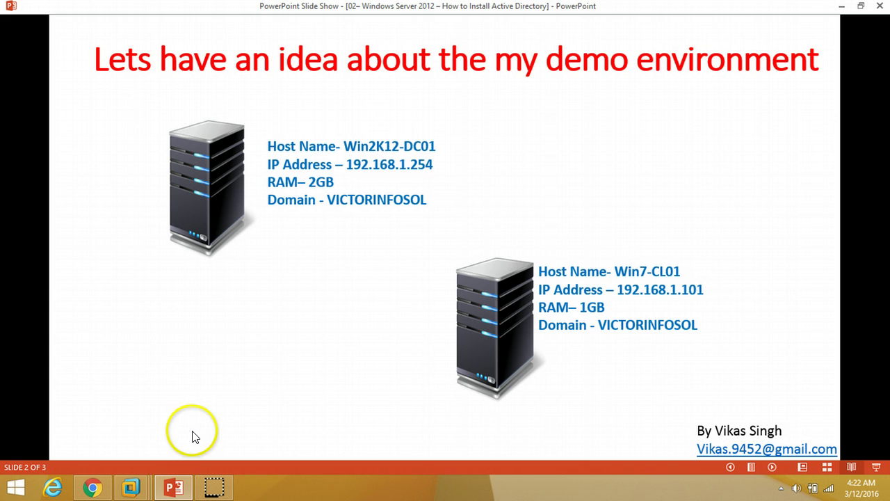
pyautogui.click(173, 487)
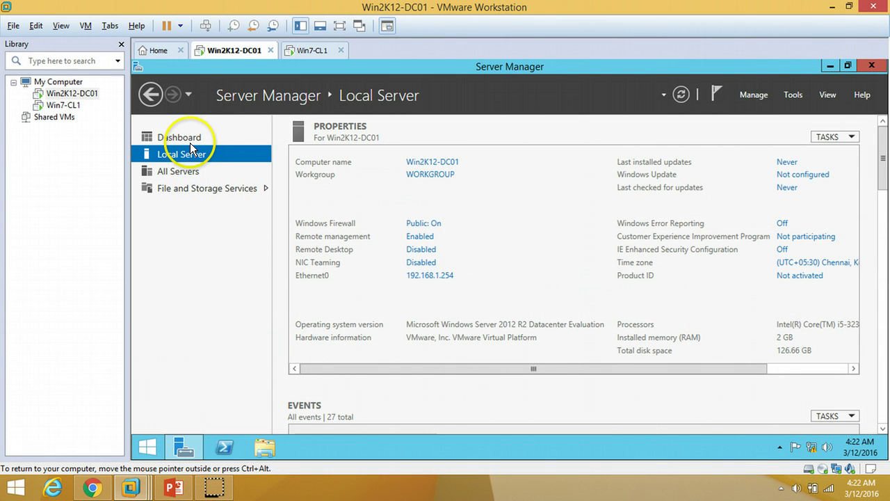
pyautogui.click(188, 139)
pyautogui.click(186, 156)
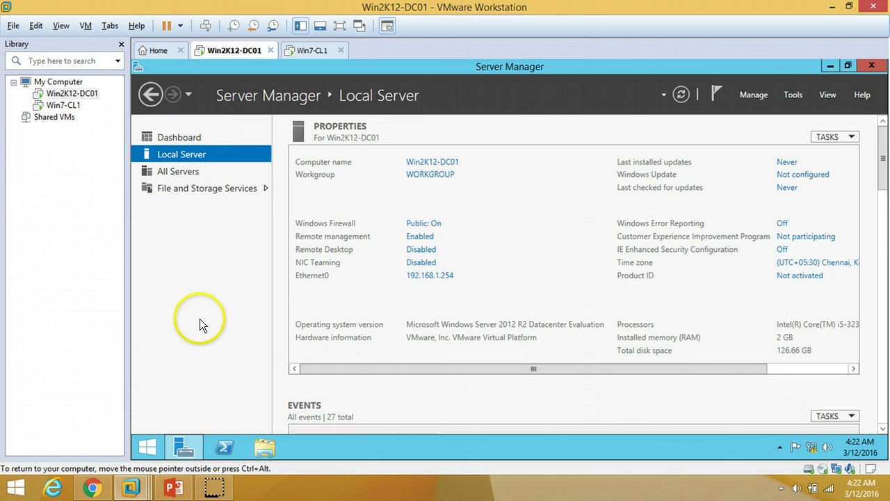
pyautogui.click(429, 163)
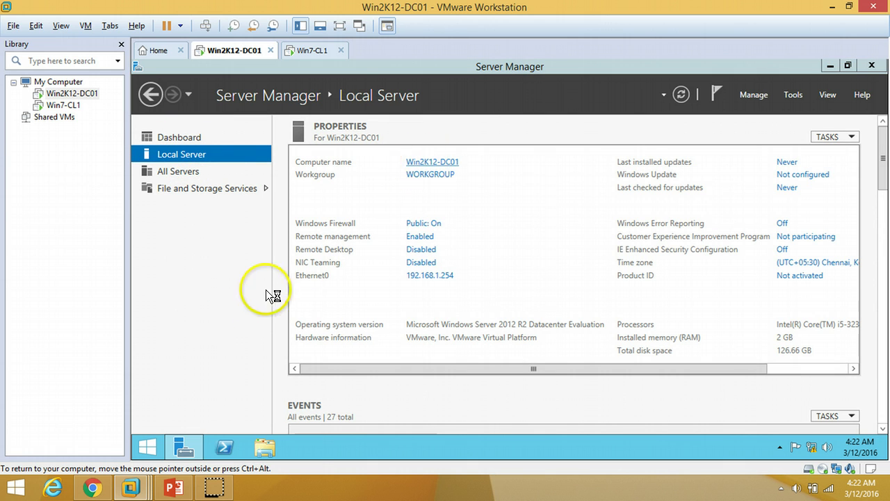
pyautogui.moveTo(369, 242); pyautogui.dragTo(316, 240)
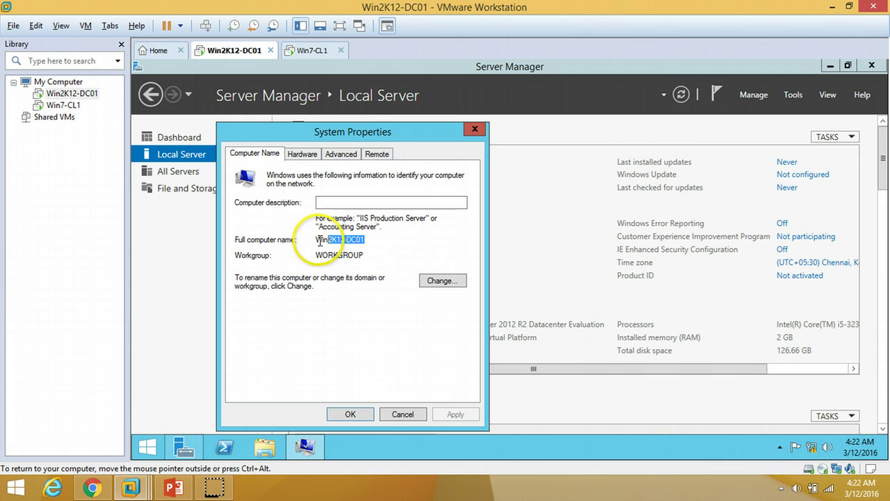
pyautogui.click(414, 415)
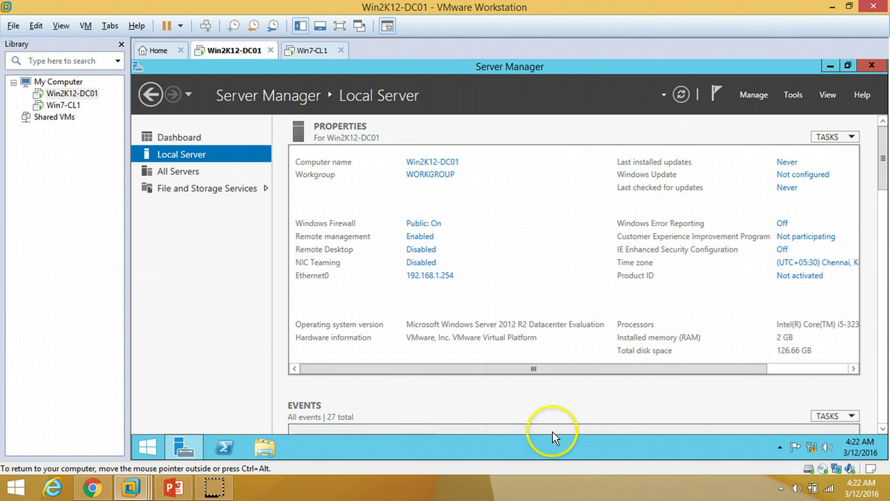
# Step: Check Ethernet0's details (IPv4 192.168.1.254, gateway 192.168.1.1, DNS server), then close the network windows
pyautogui.click(443, 279)
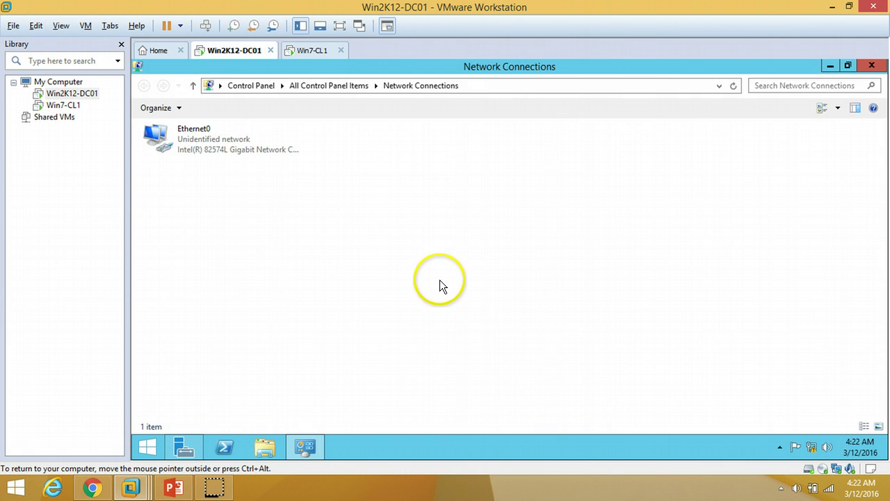
pyautogui.doubleClick(228, 153)
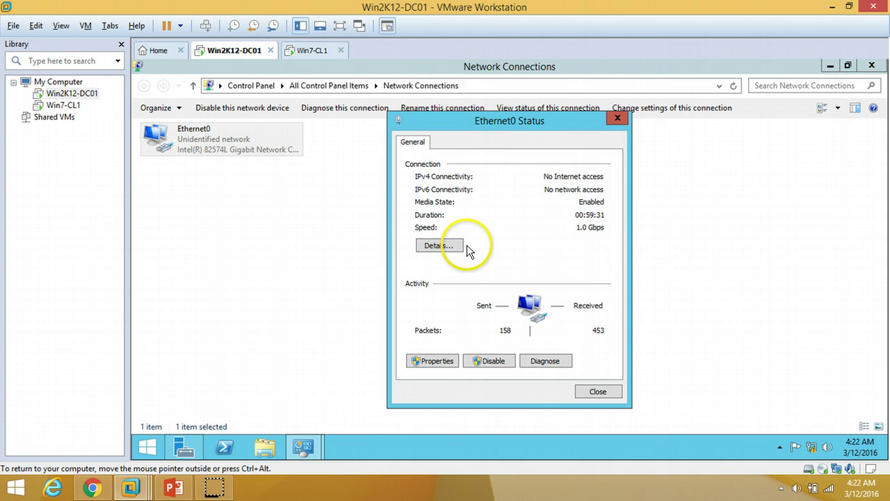
pyautogui.click(439, 246)
pyautogui.click(521, 232)
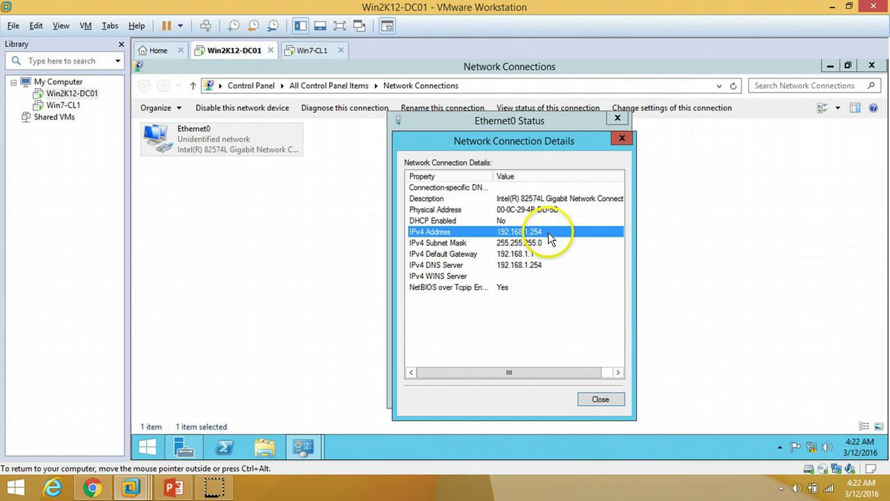
pyautogui.click(465, 265)
pyautogui.click(600, 399)
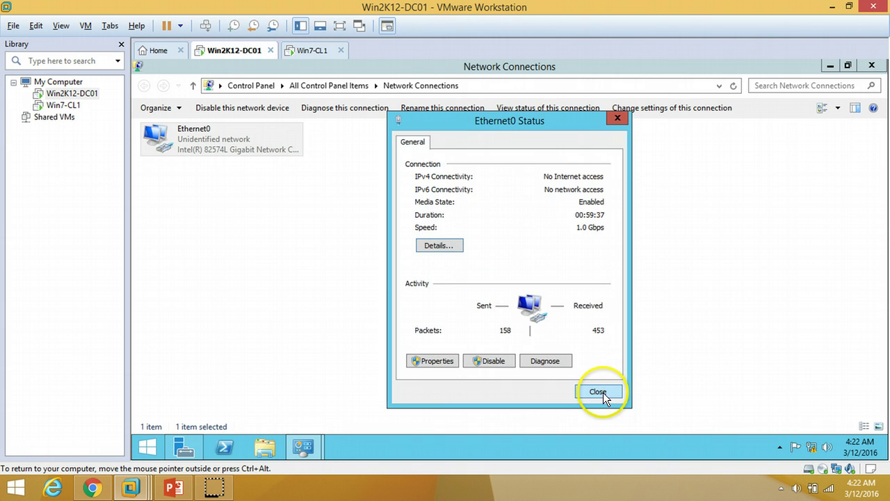
pyautogui.click(600, 392)
pyautogui.click(871, 65)
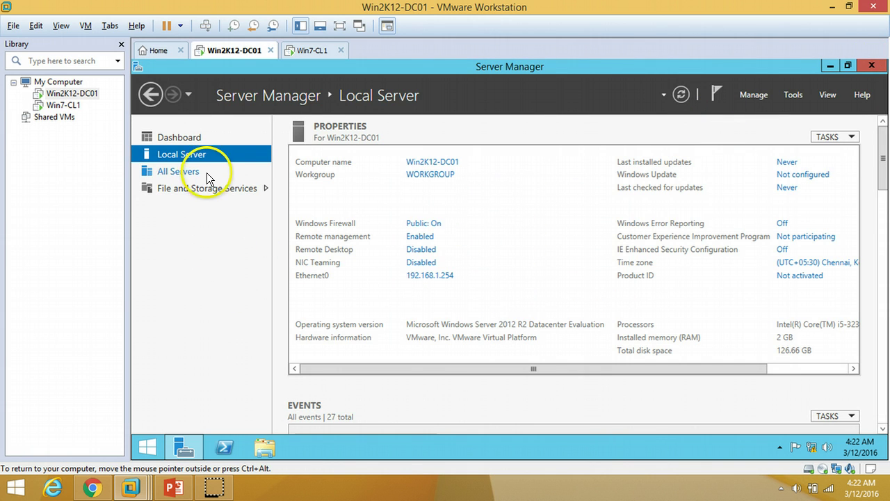
# Step: Launch Add Roles and Features with role-based installation targeting Win2K12-DC01
pyautogui.click(179, 138)
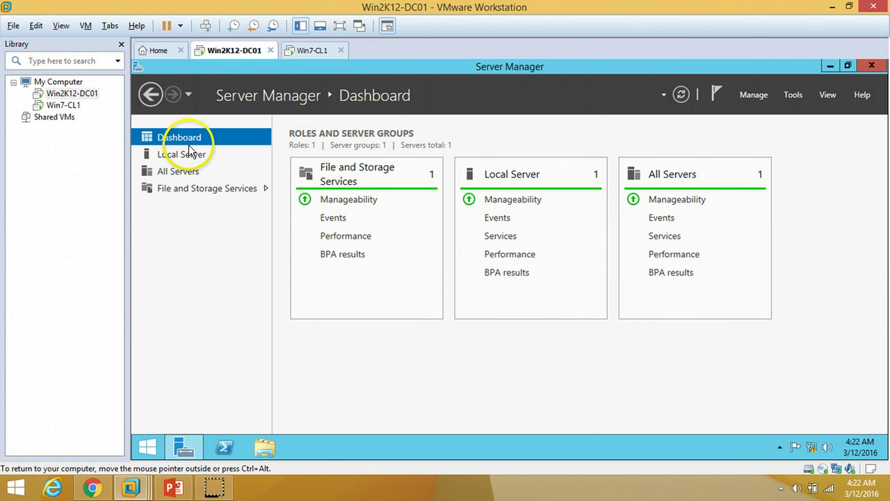
pyautogui.click(755, 95)
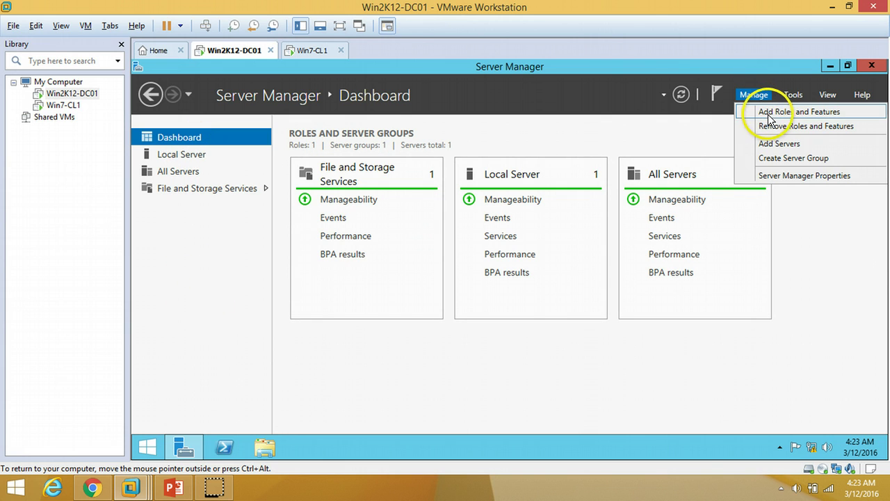
pyautogui.click(771, 116)
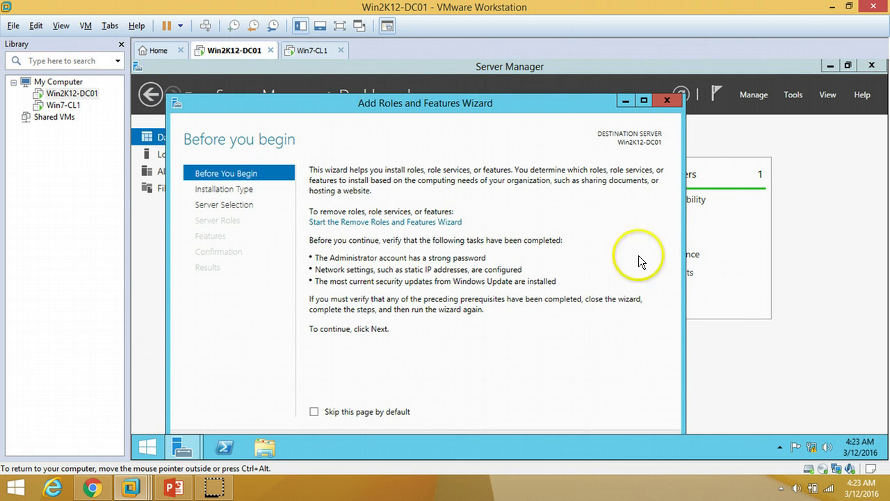
pyautogui.doubleClick(535, 101)
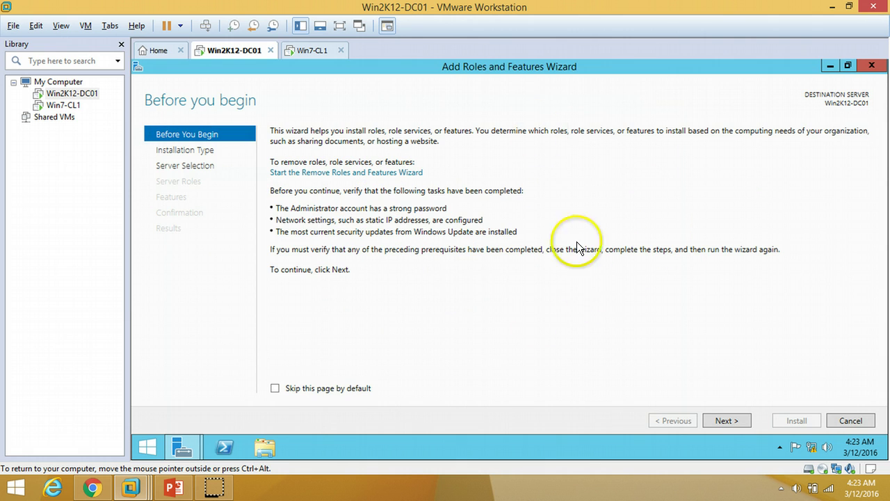
pyautogui.click(731, 423)
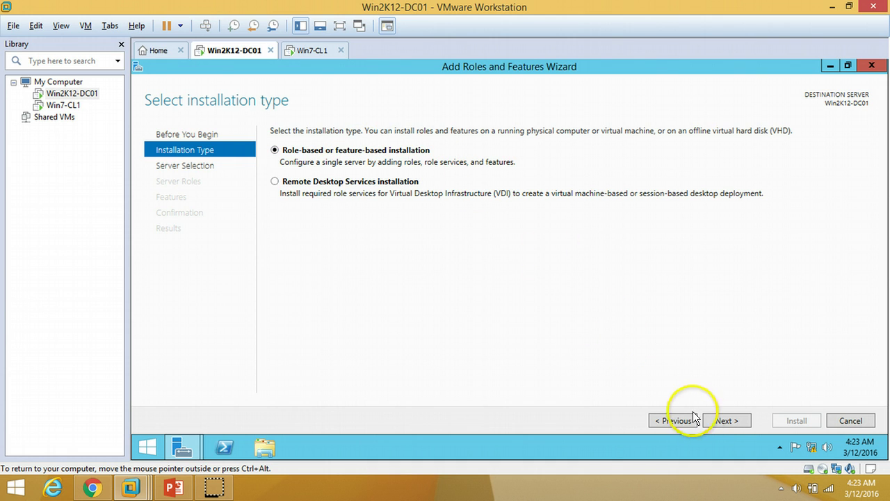
pyautogui.click(724, 422)
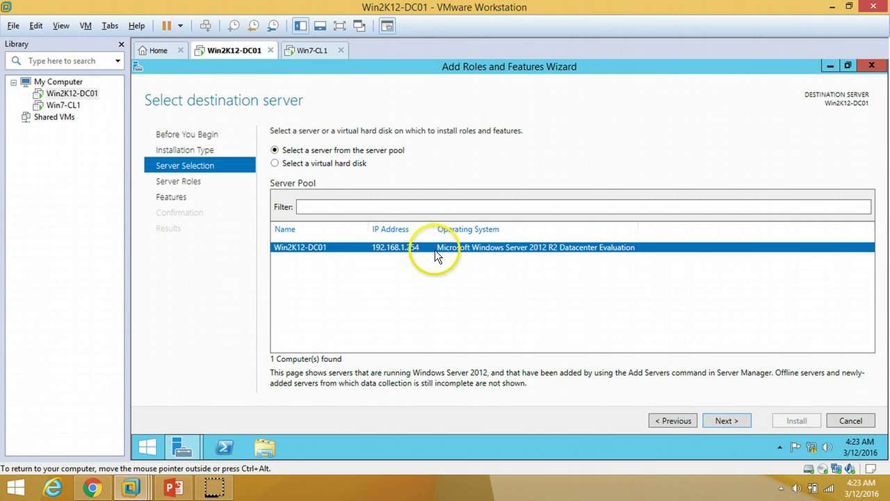
pyautogui.click(738, 421)
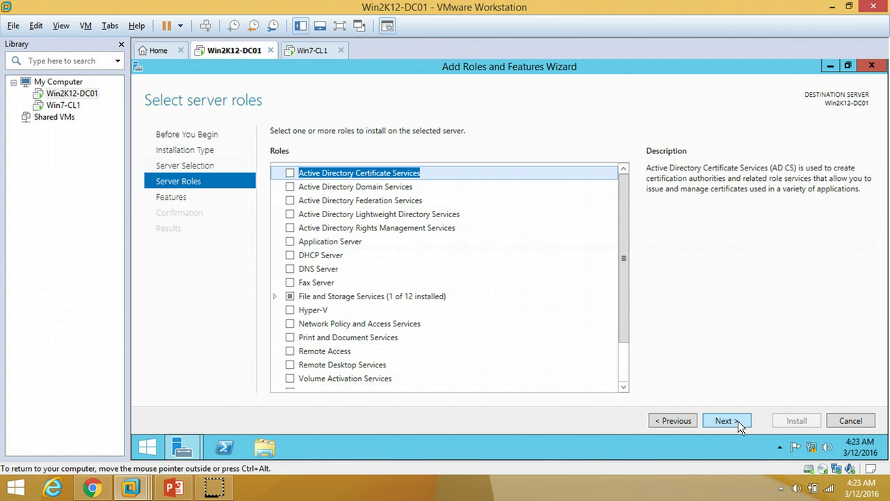
# Step: Select Active Directory Domain Services with its management tools and advance to Confirmation
pyautogui.click(290, 187)
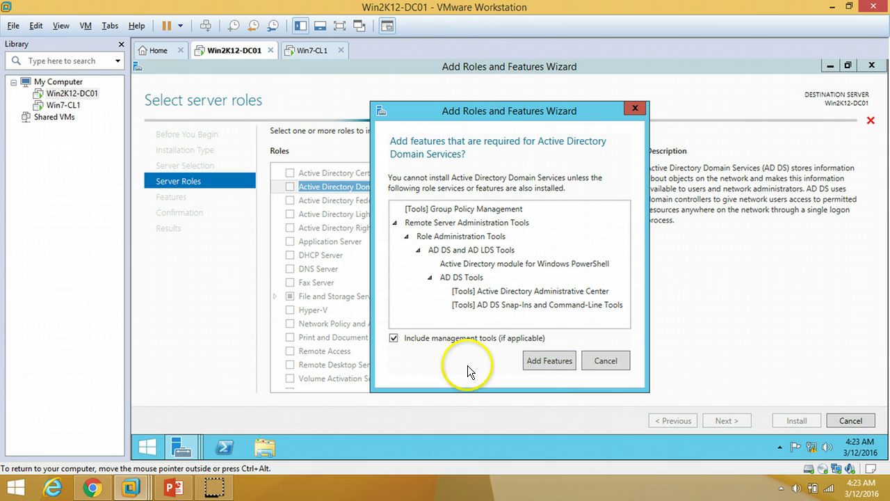
pyautogui.click(547, 361)
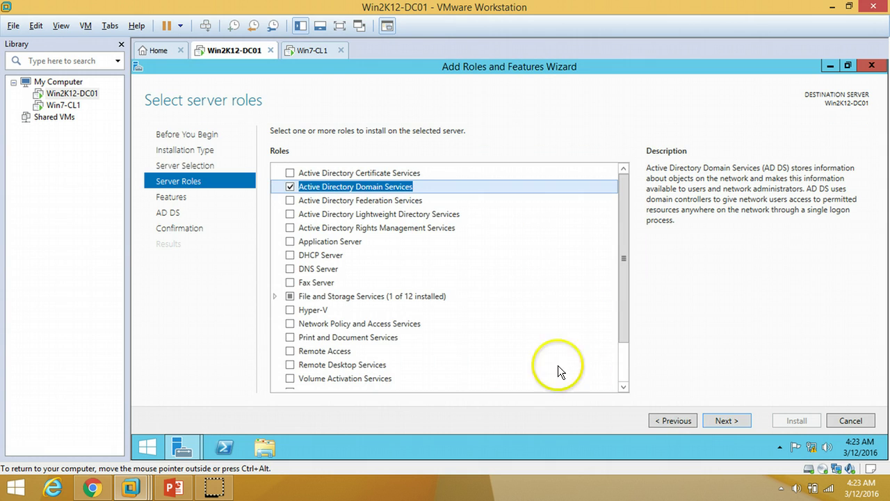
pyautogui.click(724, 422)
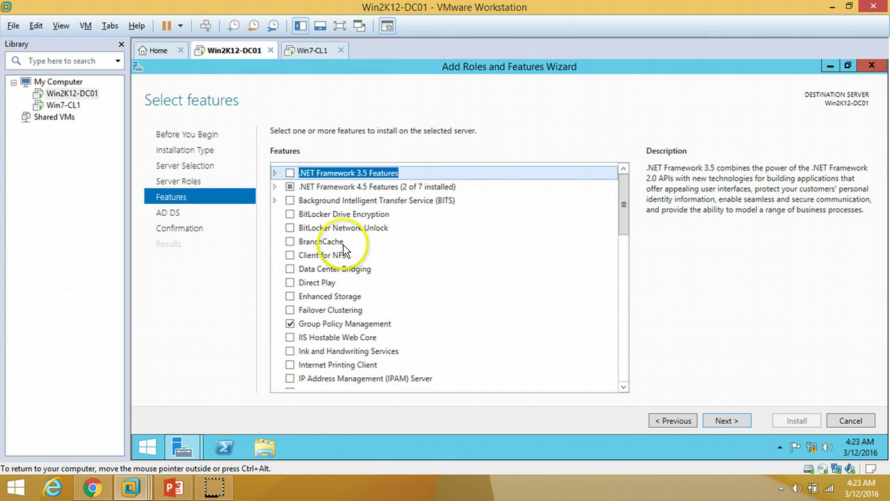
pyautogui.scroll(-5, 422, 289)
pyautogui.scroll(2, 439, 344)
pyautogui.scroll(3, 444, 345)
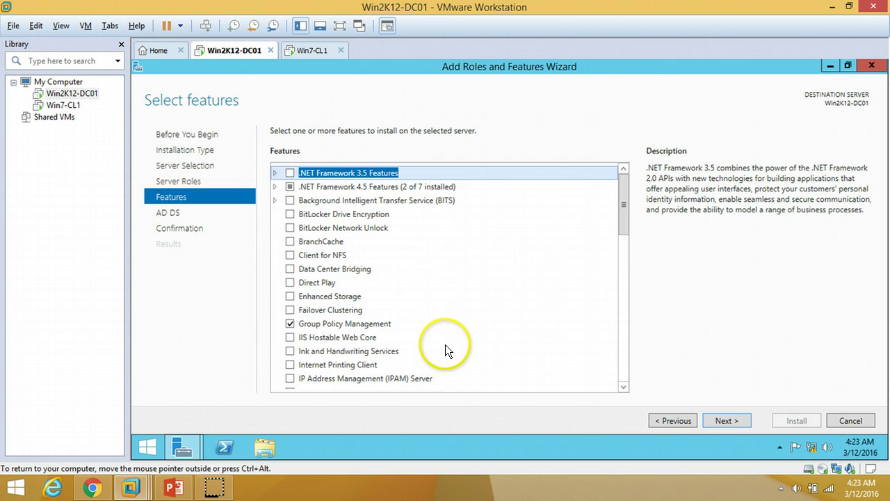
pyautogui.click(732, 423)
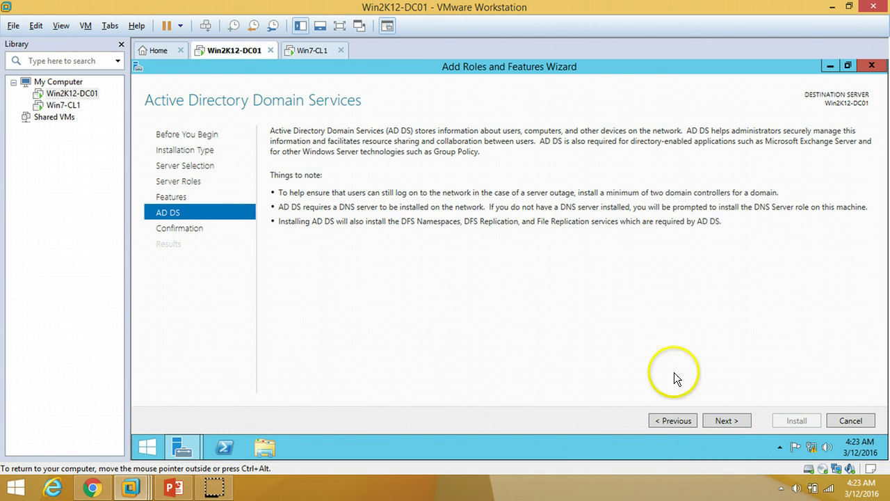
pyautogui.click(730, 424)
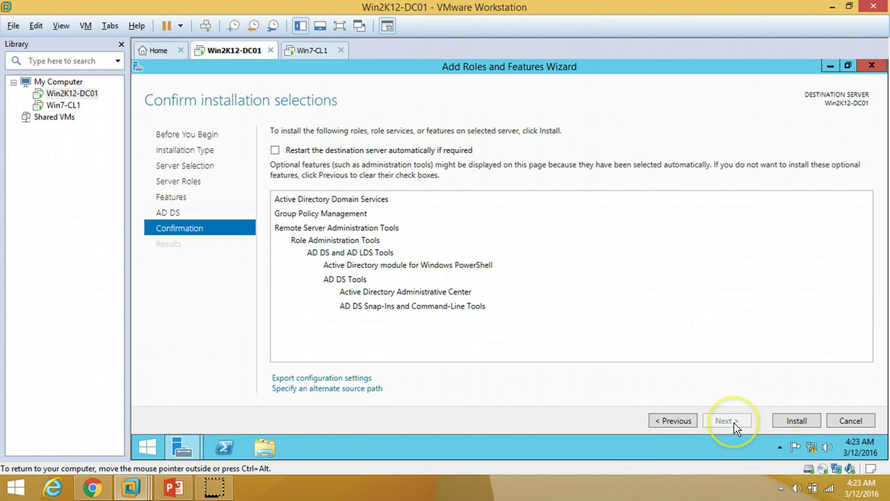
# Step: Install the Active Directory Domain Services role and wait for it to complete
pyautogui.click(797, 421)
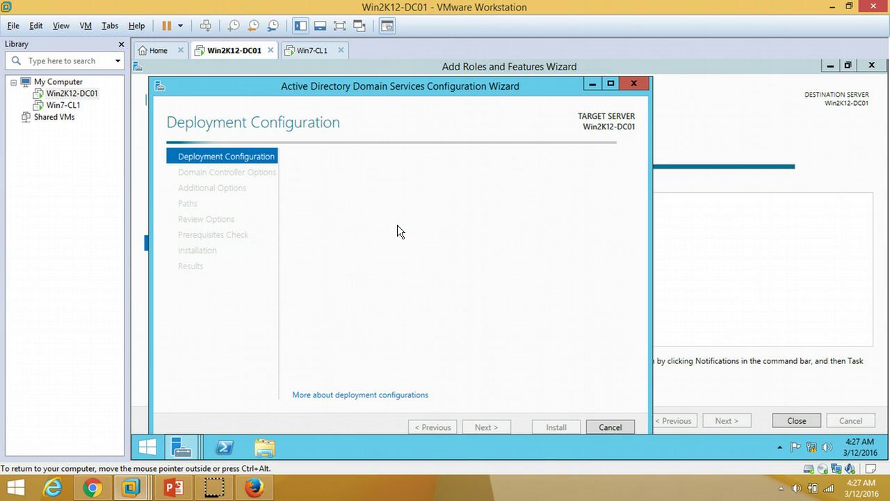
# Step: Maximize the configuration wizard, choose Add a new forest with root domain VICTORINFOSOL.LOCAL, and continue
pyautogui.click(438, 93)
pyautogui.doubleClick(439, 93)
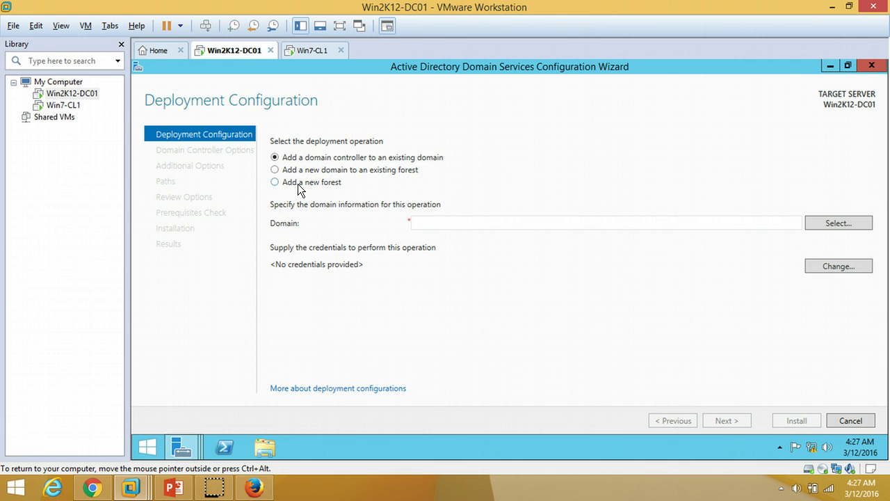
pyautogui.click(432, 156)
pyautogui.click(490, 140)
pyautogui.click(276, 183)
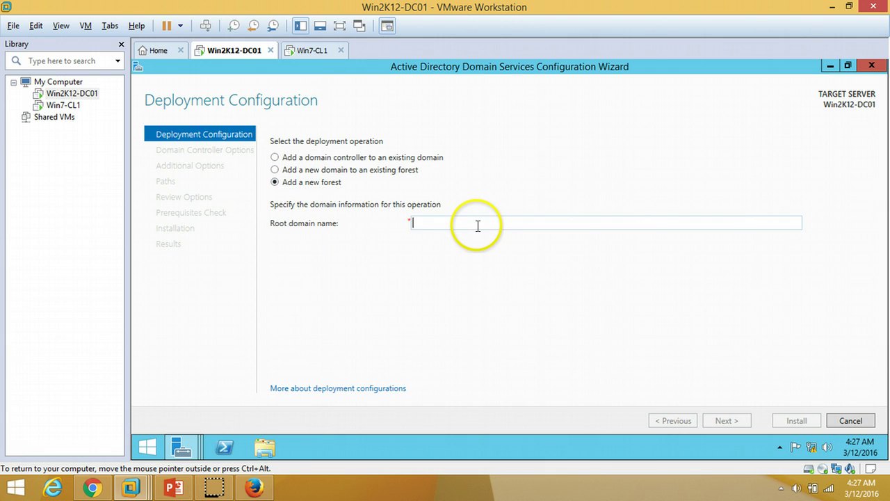
pyautogui.write('VICTORINFOSOL.LOCAL')
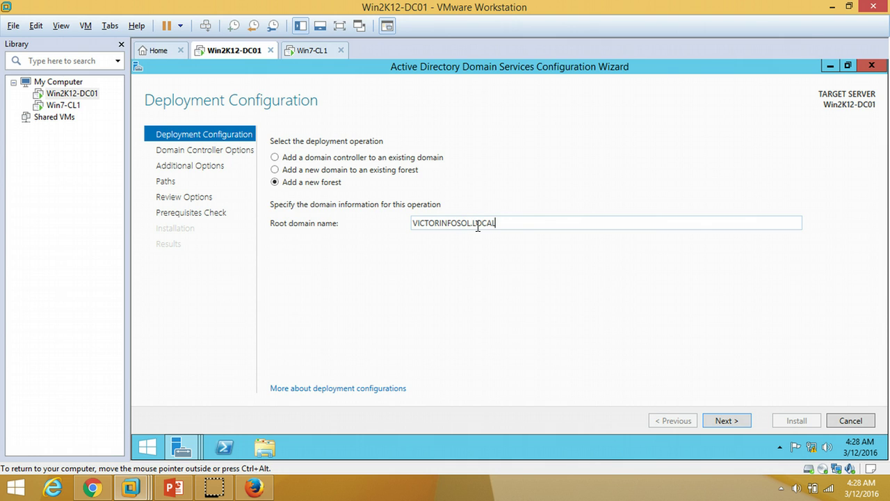
pyautogui.click(462, 234)
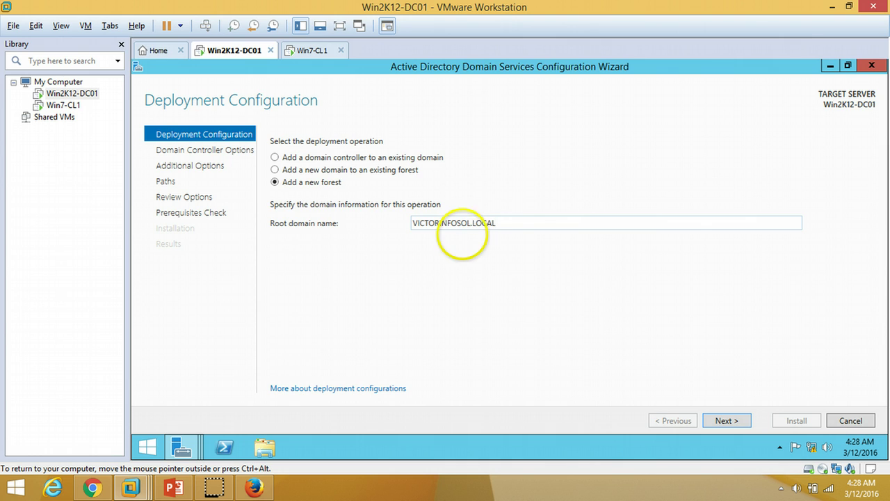
pyautogui.click(724, 423)
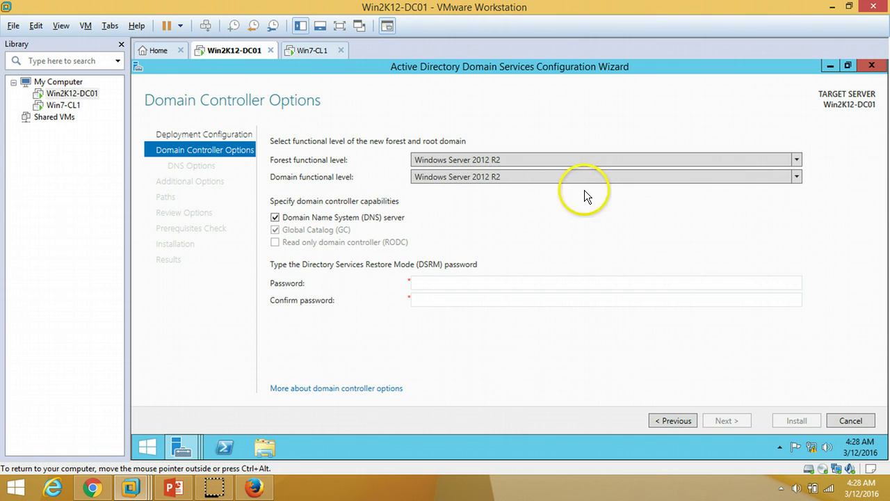
# Step: Enter and confirm the Directory Services Restore Mode password, then continue to DNS Options
pyautogui.click(524, 284)
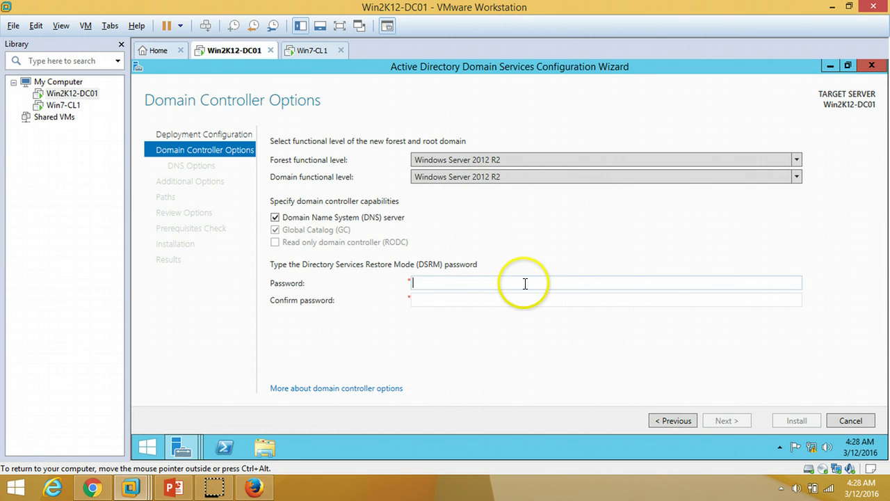
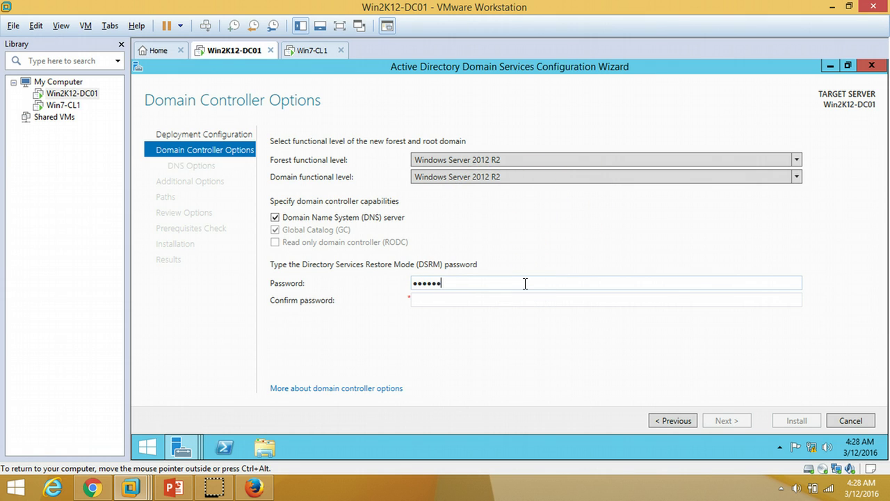
pyautogui.press('Tab')
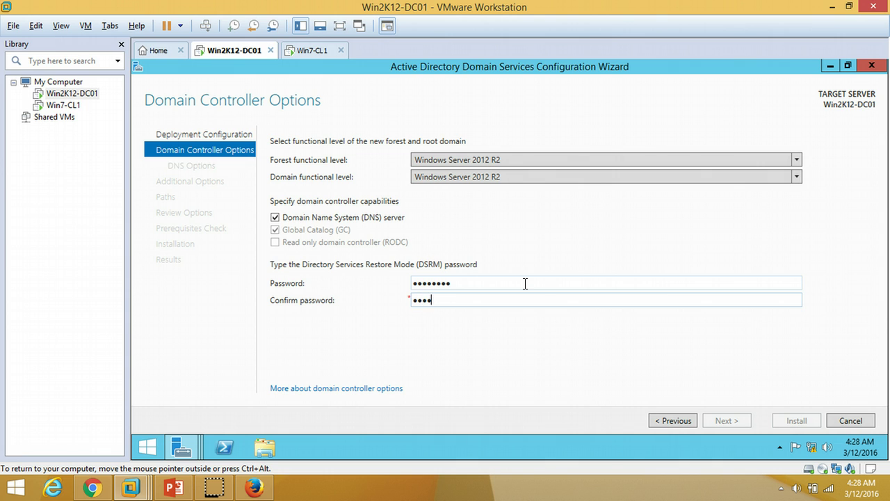
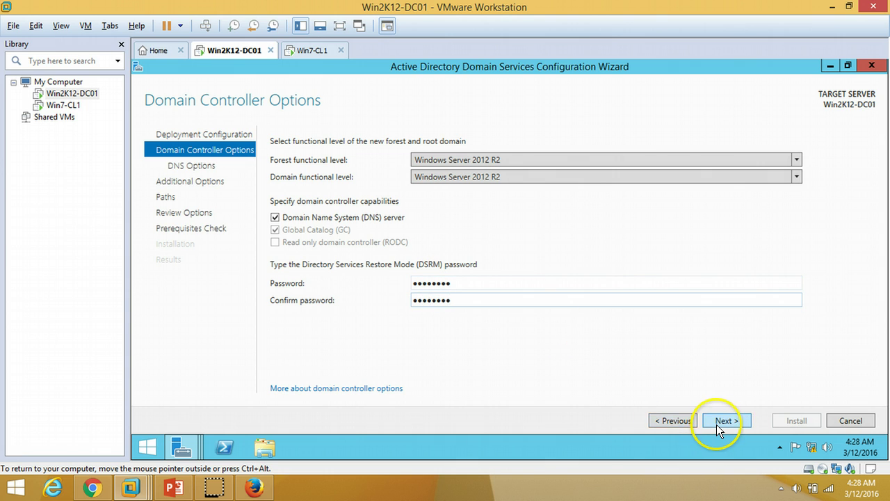
pyautogui.click(717, 425)
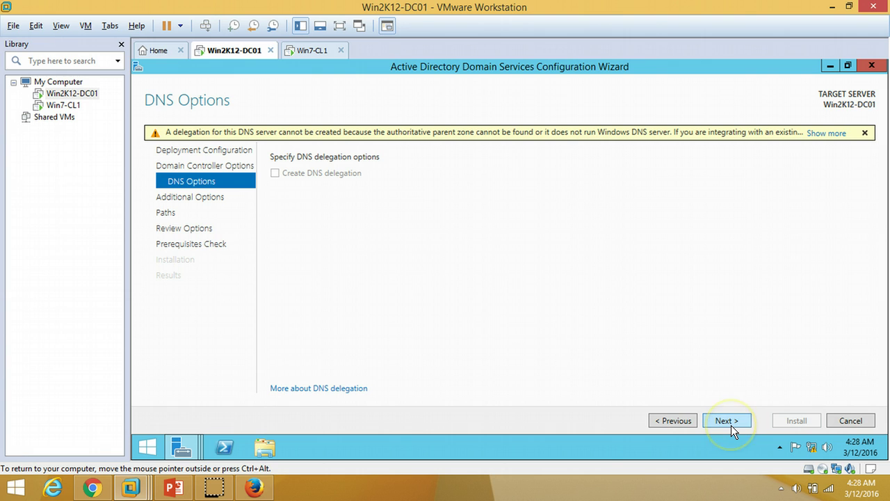
# Step: Accept the DNS delegation warning, NetBIOS name VICTORINFOSOL, and default NTDS and SYSVOL paths
pyautogui.click(731, 425)
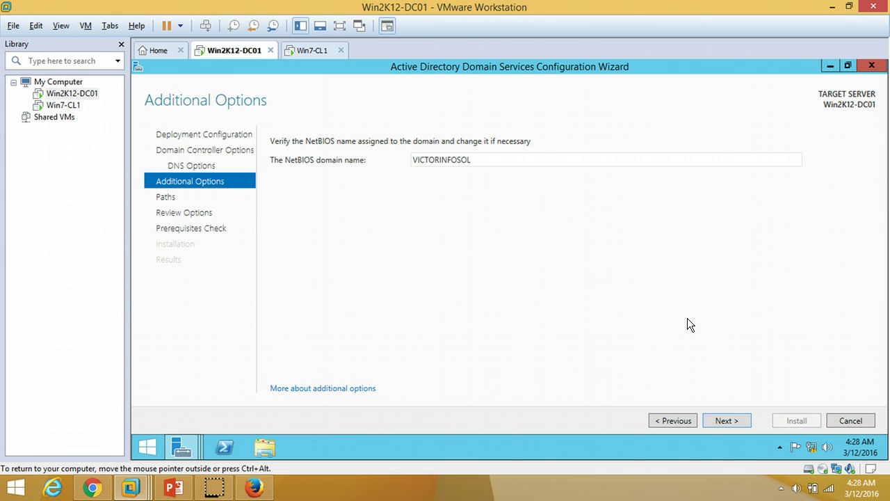
pyautogui.click(727, 420)
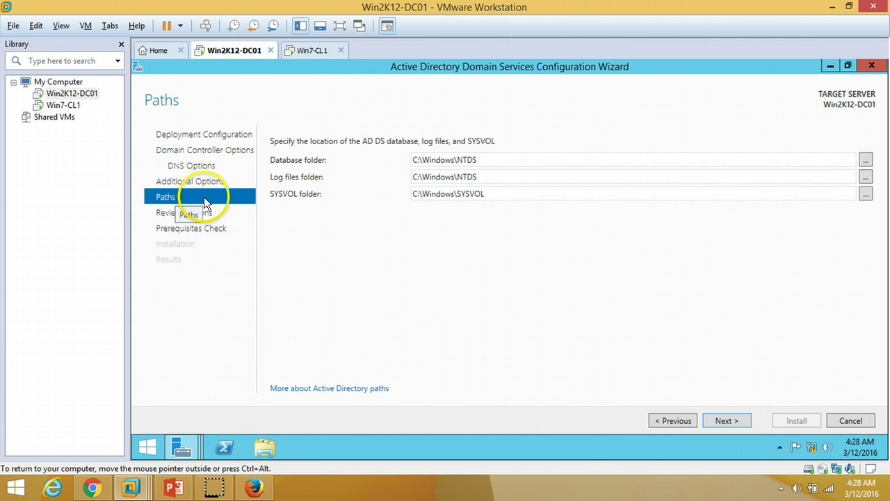
pyautogui.tripleClick(503, 191)
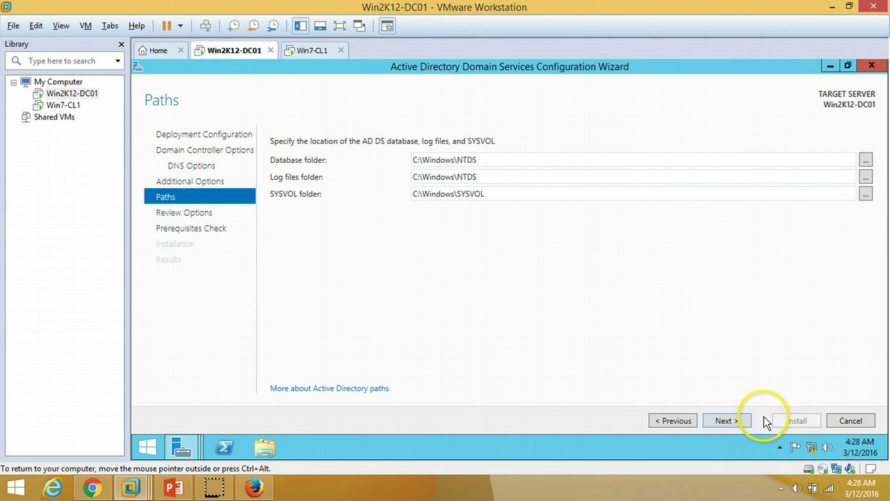
pyautogui.tripleClick(424, 161)
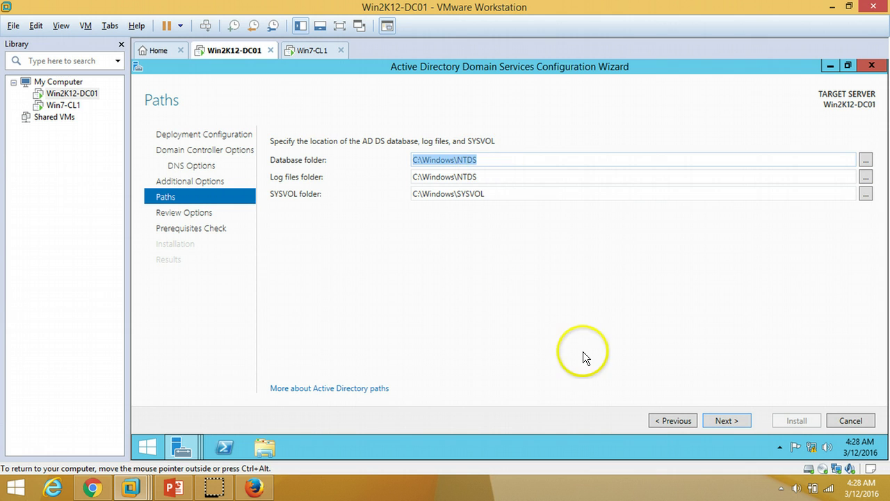
pyautogui.click(727, 421)
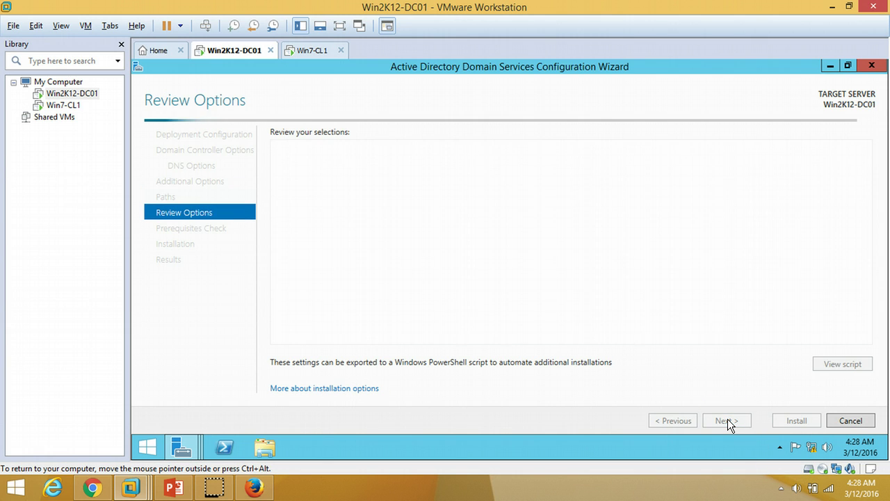
# Step: Review the options summary and open the deployment's PowerShell script in Notepad
pyautogui.scroll(-3, 519, 274)
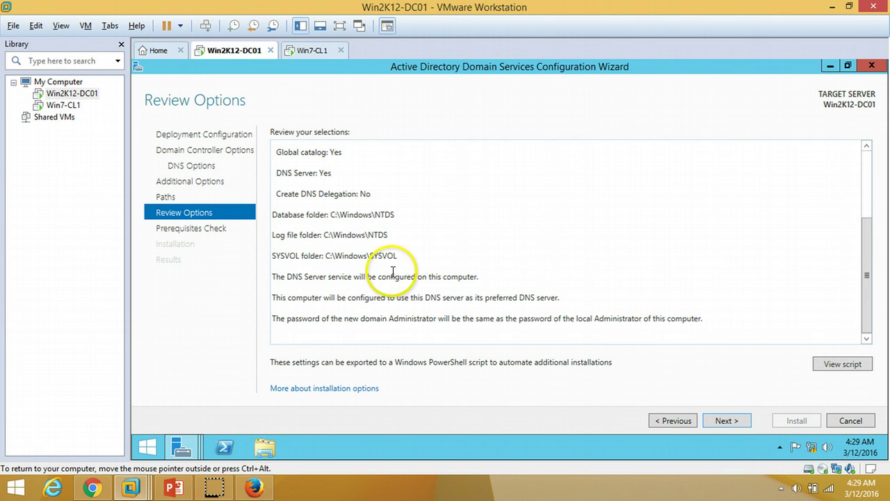
pyautogui.hotkey('ctrl', 'a')
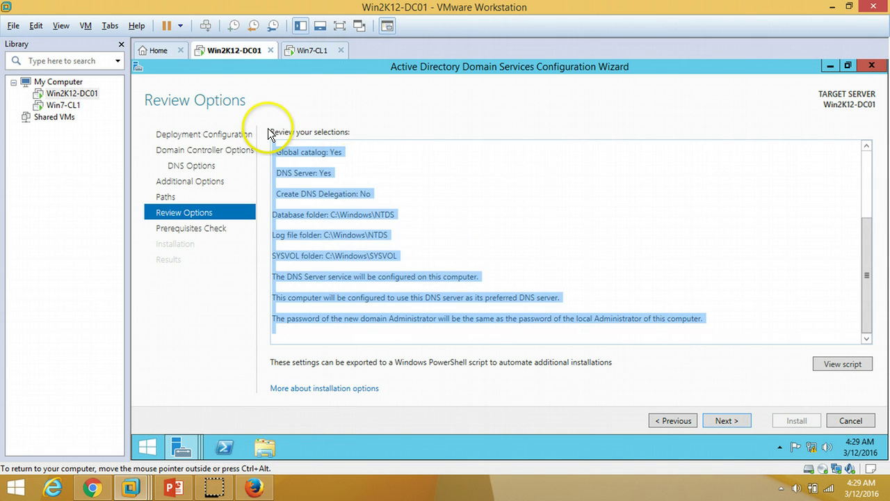
pyautogui.scroll(3, 480, 232)
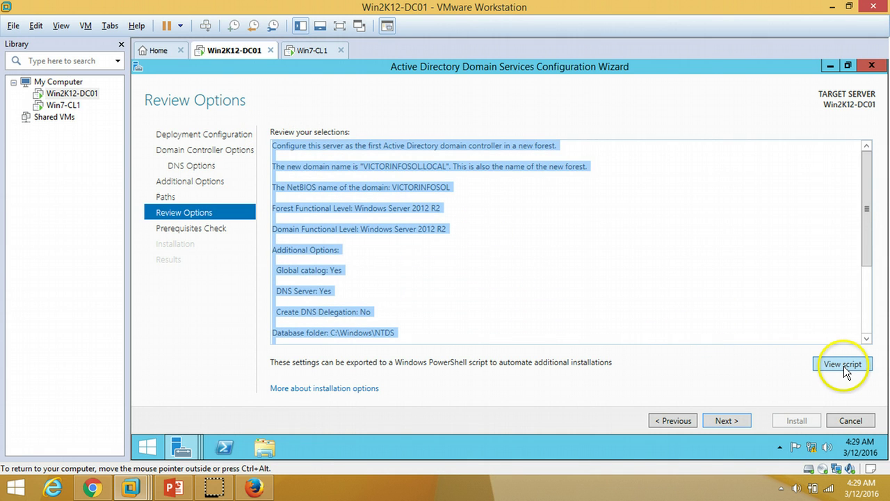
pyautogui.click(843, 366)
pyautogui.click(384, 241)
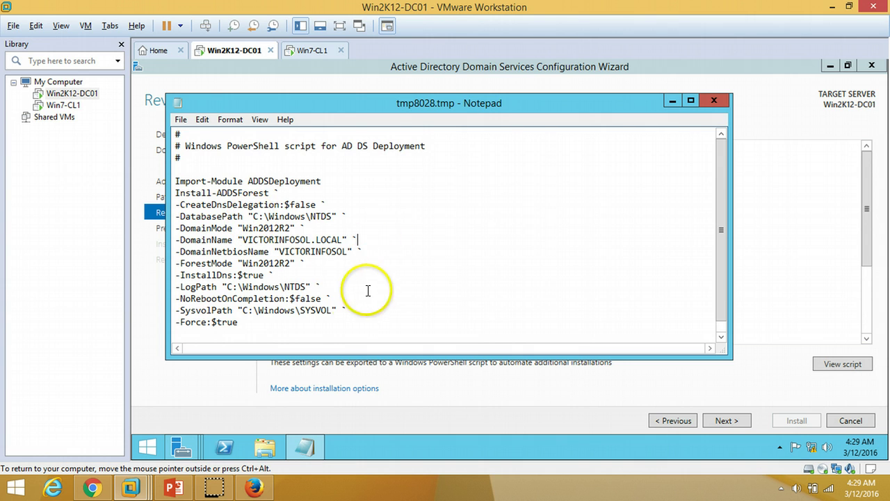
pyautogui.hotkey('ctrl', 'a')
pyautogui.click(306, 228)
pyautogui.scroll(-1, 341, 257)
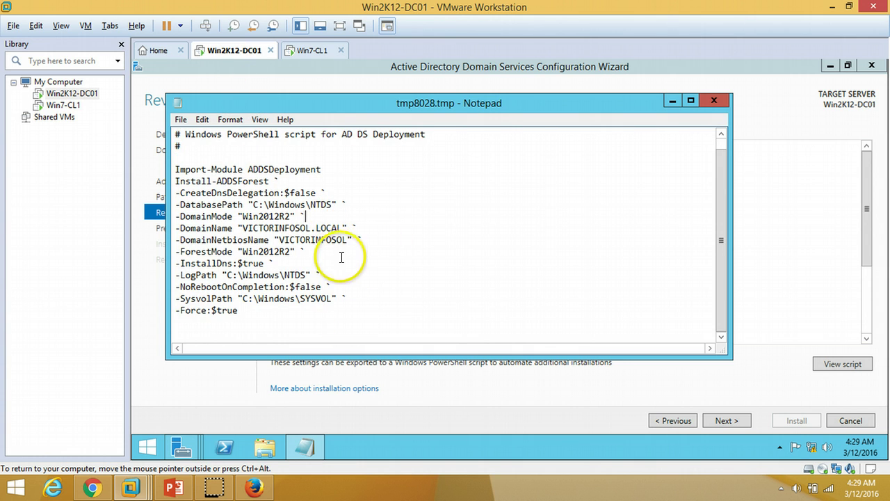
pyautogui.scroll(1, 342, 258)
pyautogui.moveTo(348, 241); pyautogui.dragTo(184, 123)
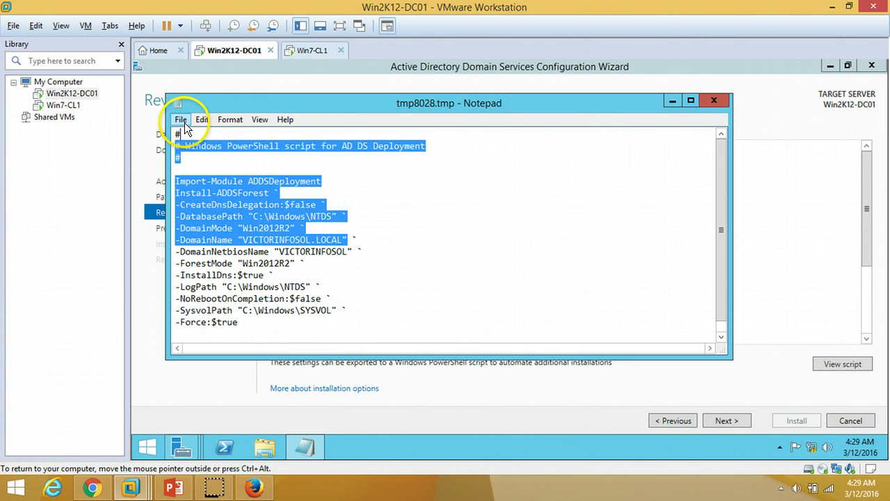
# Step: Save the script to the Desktop as AD-Installation and close Notepad
pyautogui.click(183, 122)
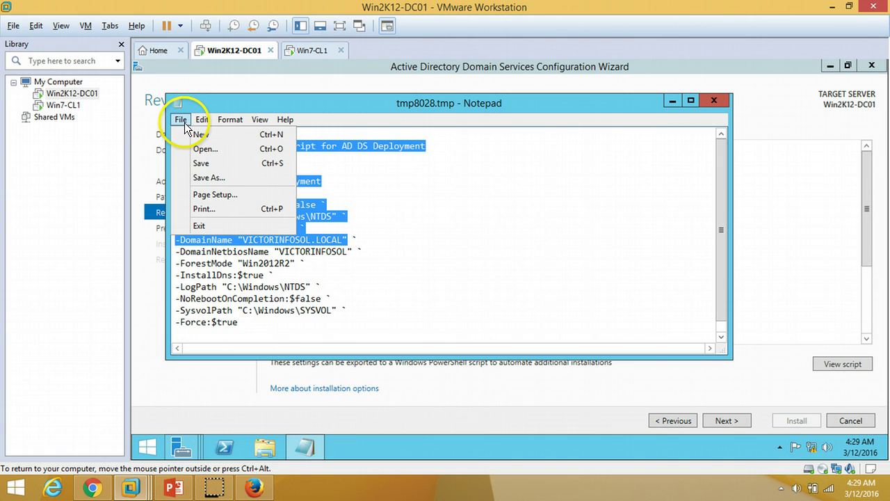
pyautogui.click(211, 164)
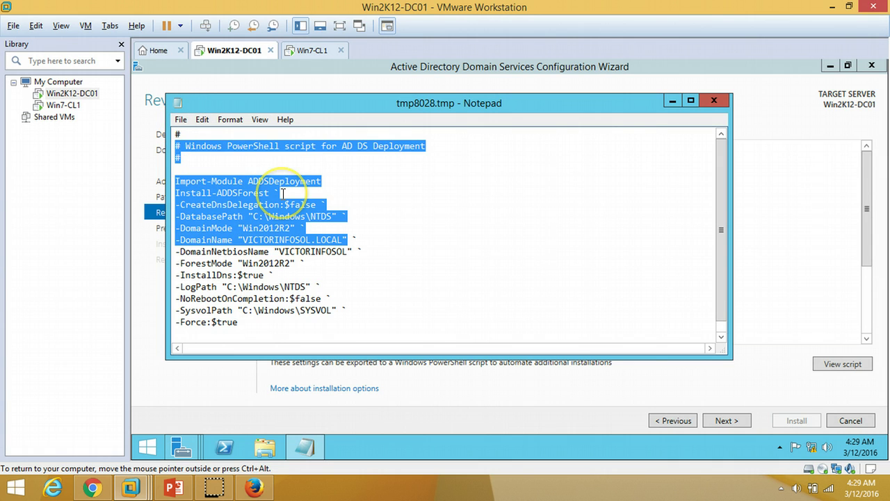
pyautogui.click(182, 119)
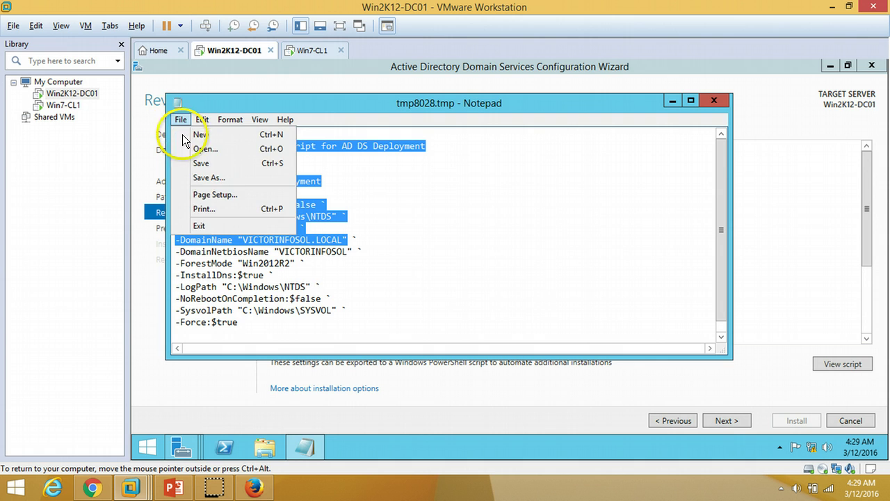
pyautogui.click(205, 178)
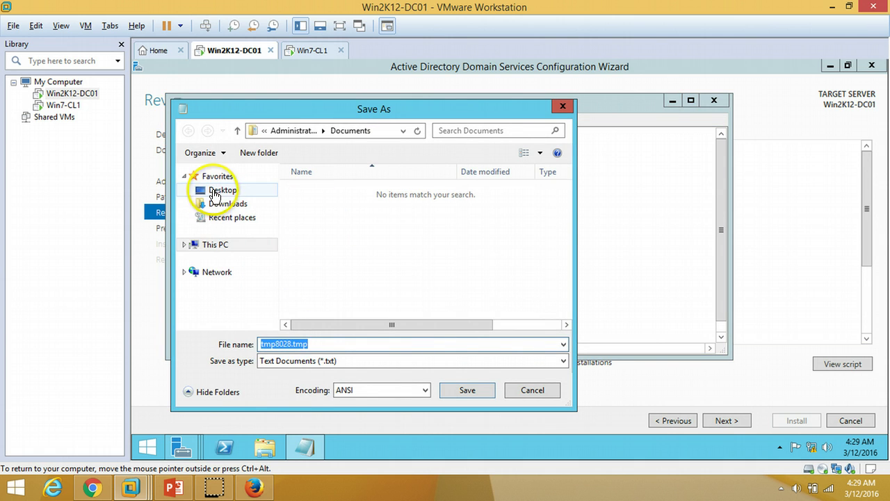
pyautogui.doubleClick(327, 344)
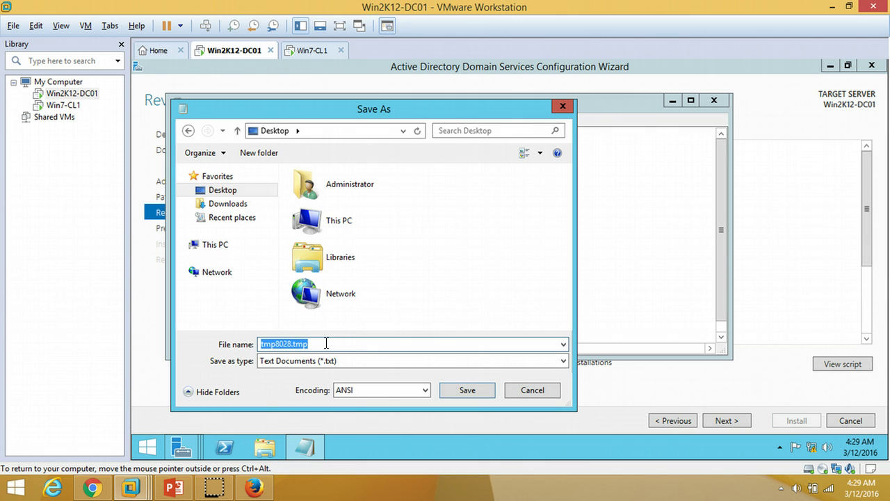
pyautogui.write('AD')
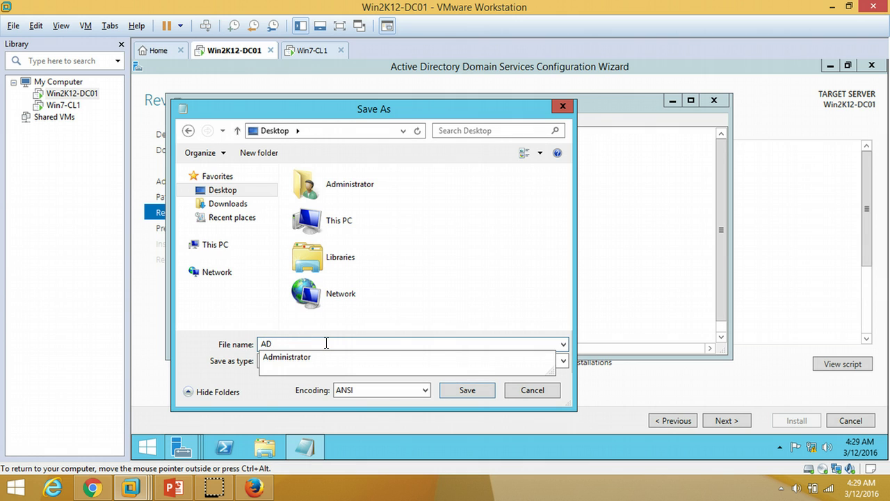
pyautogui.write('-Installation')
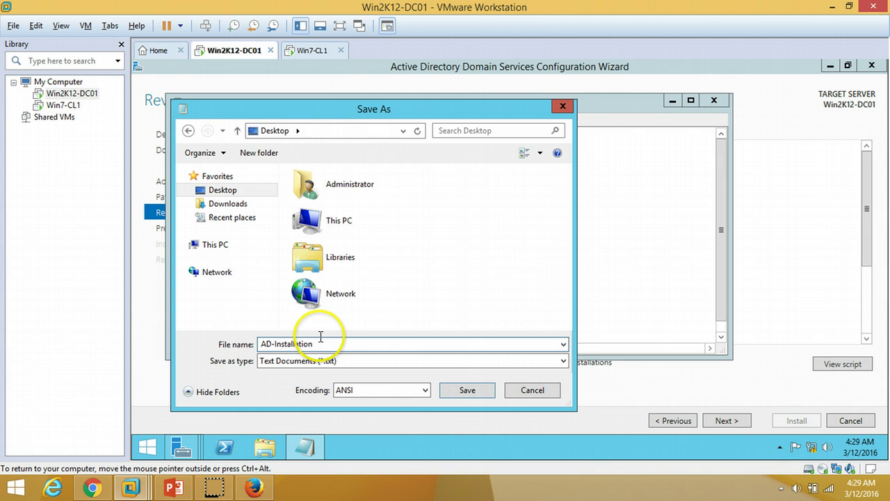
pyautogui.click(470, 395)
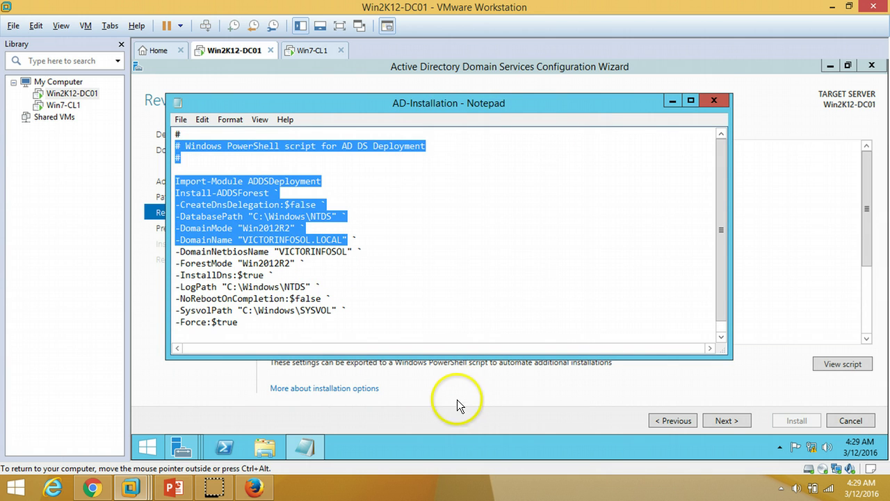
pyautogui.click(458, 282)
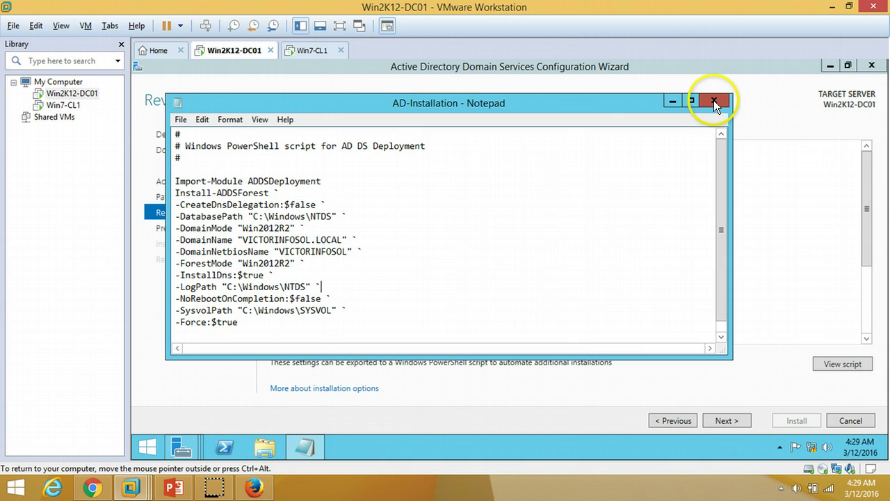
pyautogui.click(714, 100)
# Step: Run the prerequisites check and start the AD DS domain controller installation
pyautogui.click(740, 419)
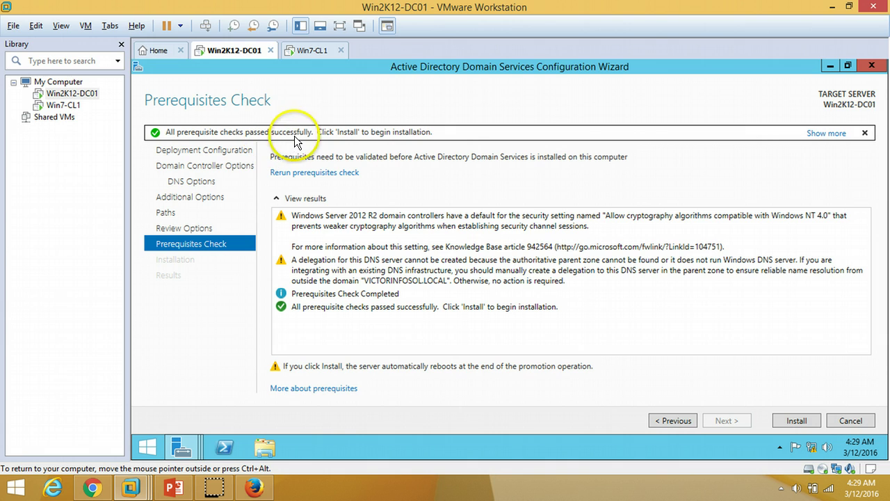
pyautogui.click(798, 421)
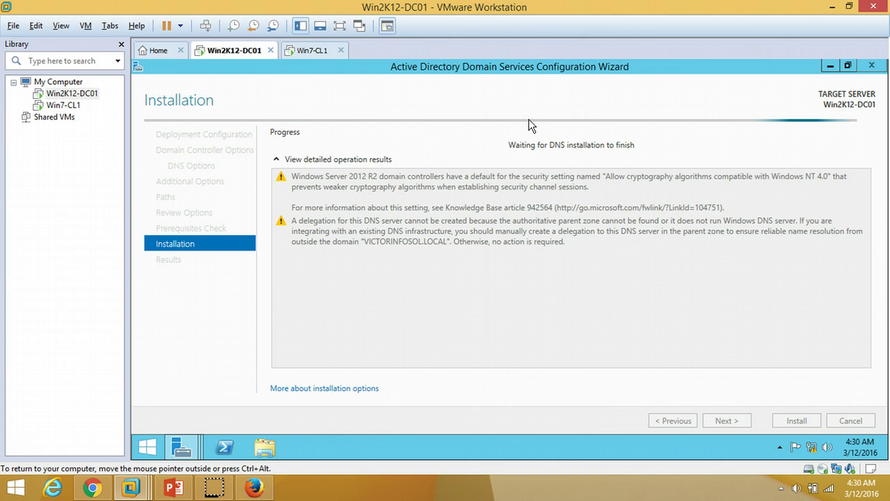
# Step: Let Win2K12-DC01 finish domain controller setup and dismiss the sign-out notice so it restarts
pyautogui.click(469, 108)
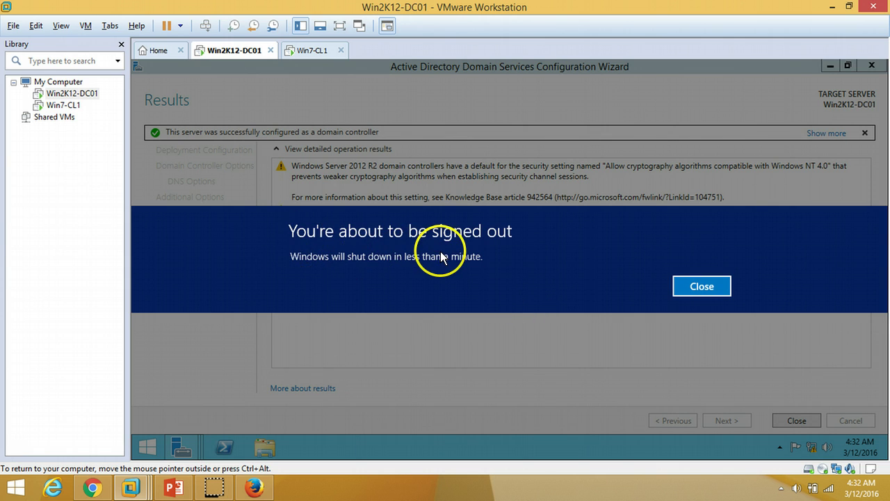
pyautogui.click(688, 285)
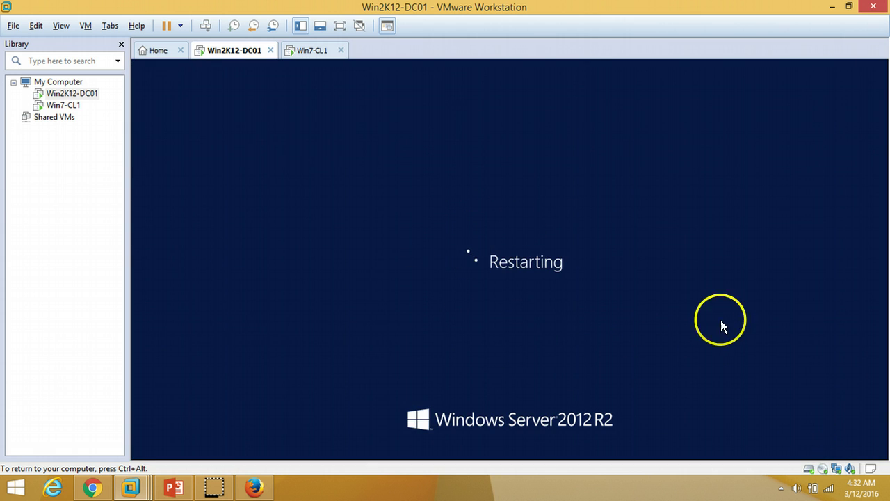
# Step: On Win7-CL1, open the Local Area Connection status via Network and Sharing Center's adapter settings
pyautogui.click(312, 50)
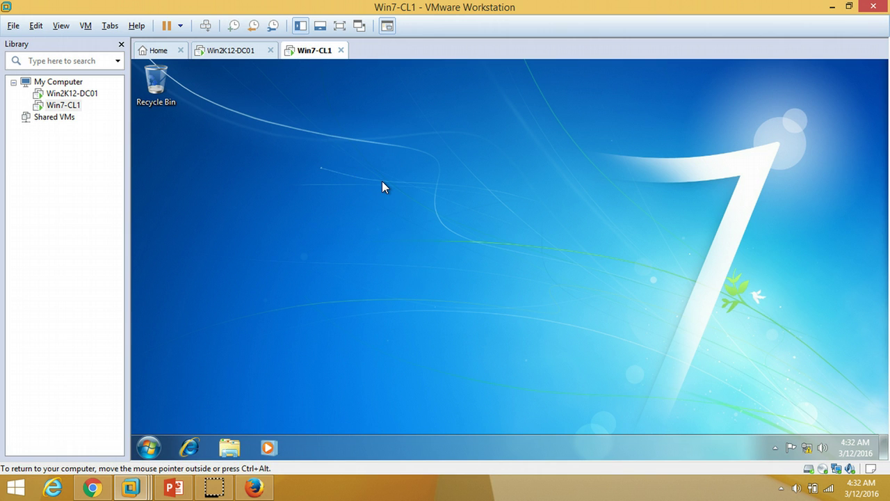
pyautogui.rightClick(453, 205)
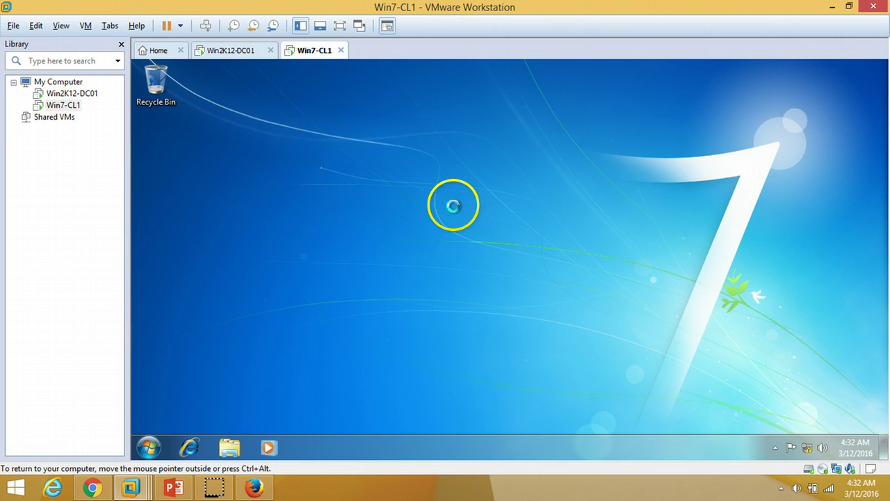
pyautogui.click(417, 178)
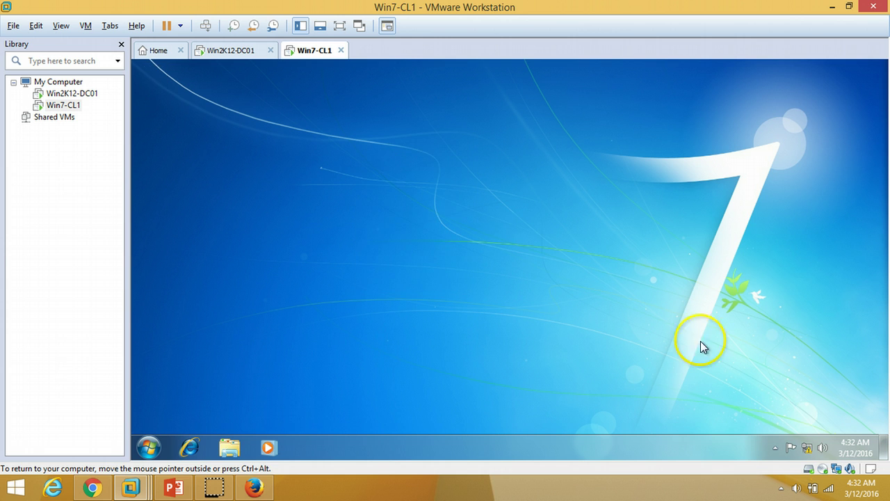
pyautogui.rightClick(808, 446)
pyautogui.click(808, 444)
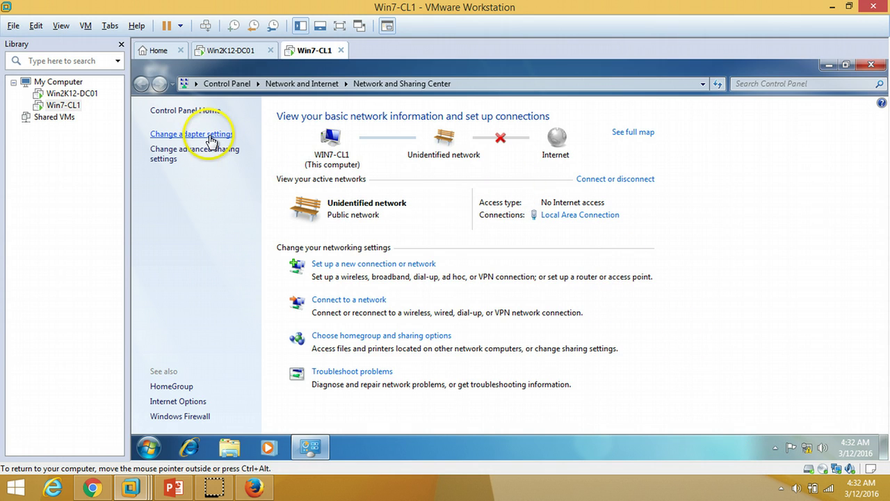
pyautogui.click(213, 137)
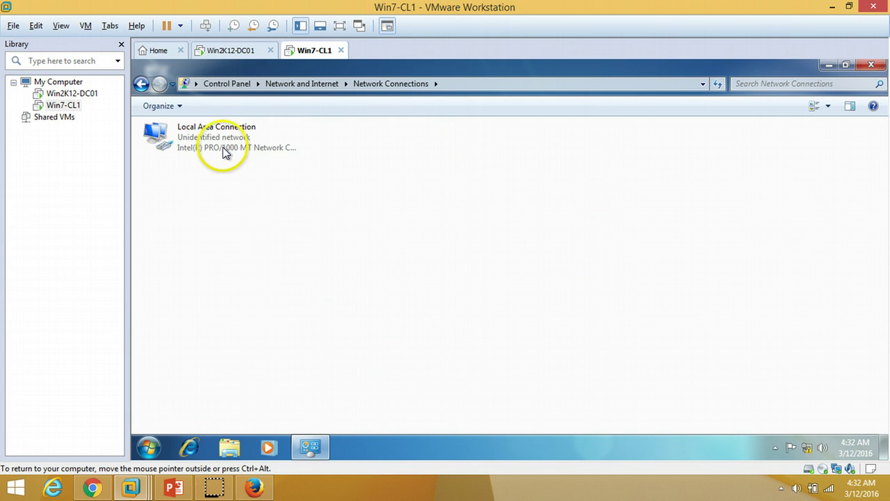
pyautogui.click(223, 149)
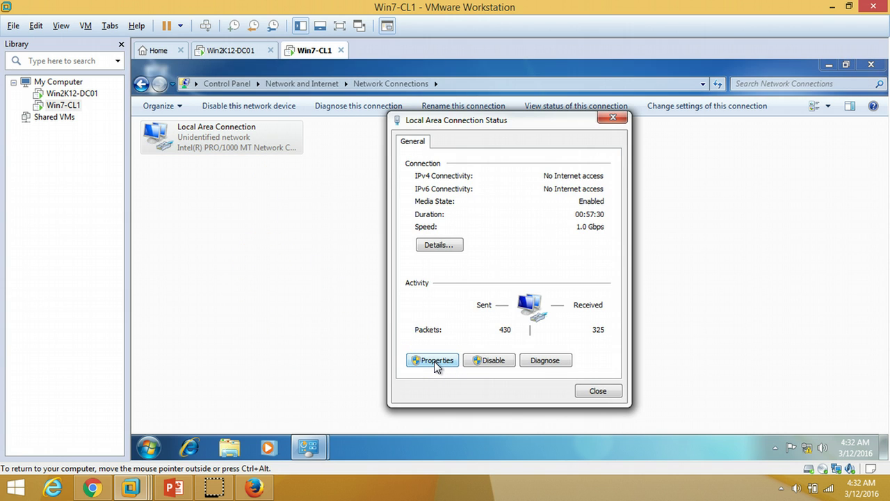
# Step: Give Win7-CL1 static IPv4 192.168.1.101, mask 255.255.255.0, gateway 192.168.1.1, DNS 192.168.1.254
pyautogui.click(434, 361)
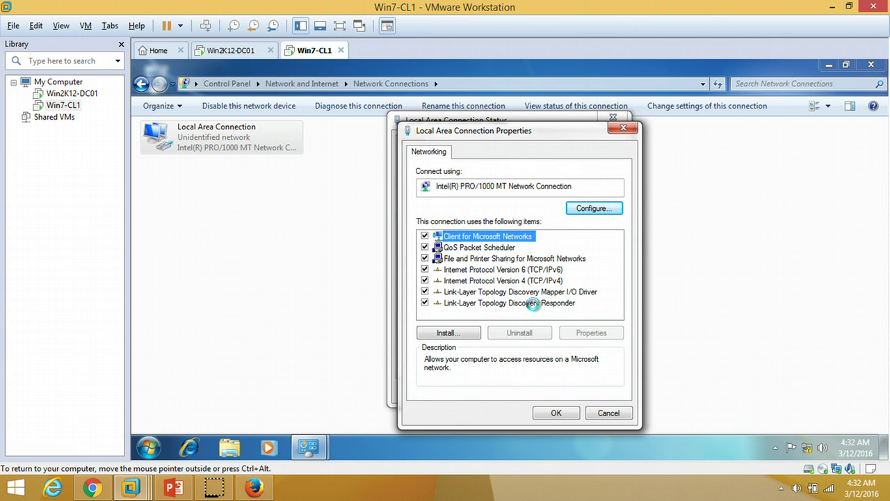
pyautogui.click(496, 281)
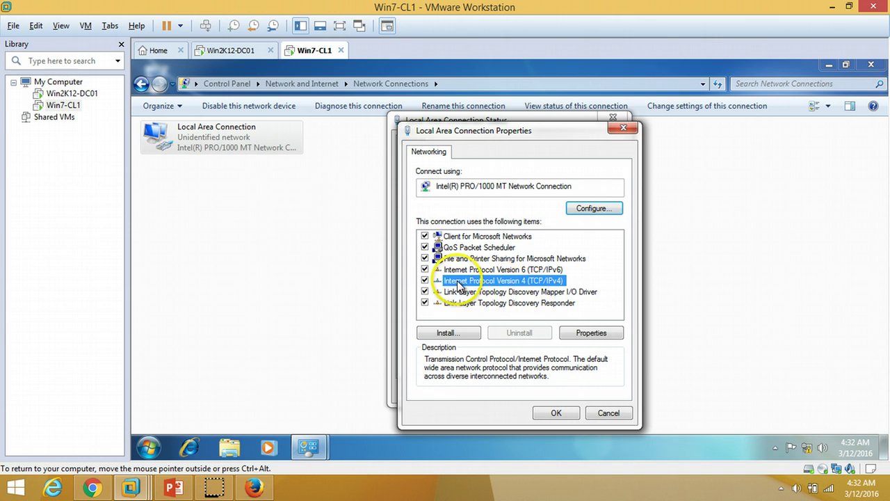
pyautogui.click(590, 332)
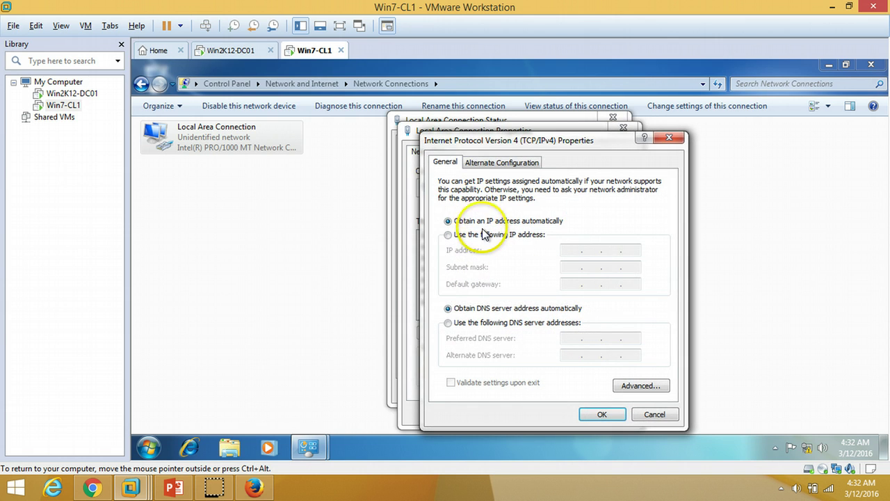
pyautogui.click(485, 235)
pyautogui.write('192 . 168 . 1 .')
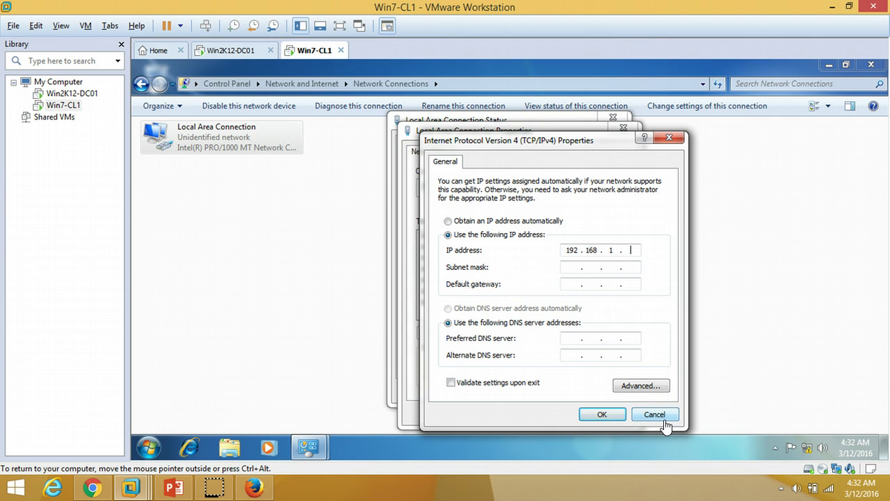
pyautogui.write(' 101')
pyautogui.press('Tab')
pyautogui.write('192 . 168 . 1 . 1')
pyautogui.press('Tab')
pyautogui.press('Tab')
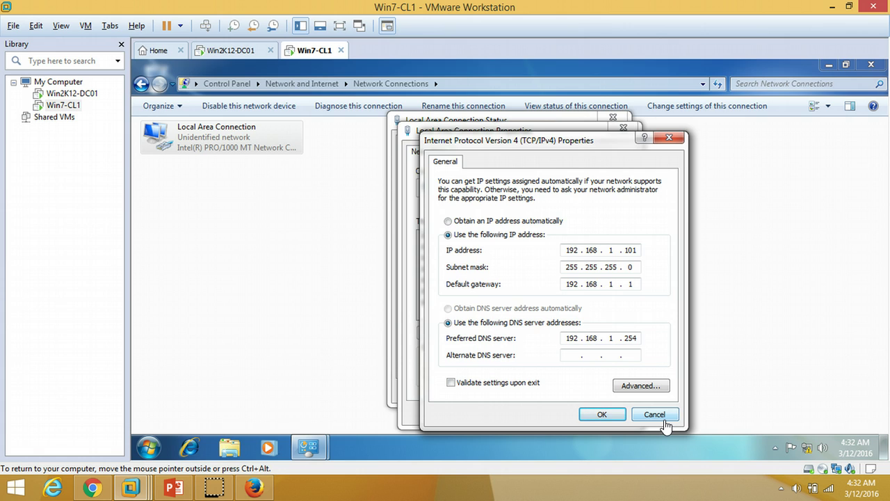
pyautogui.click(636, 388)
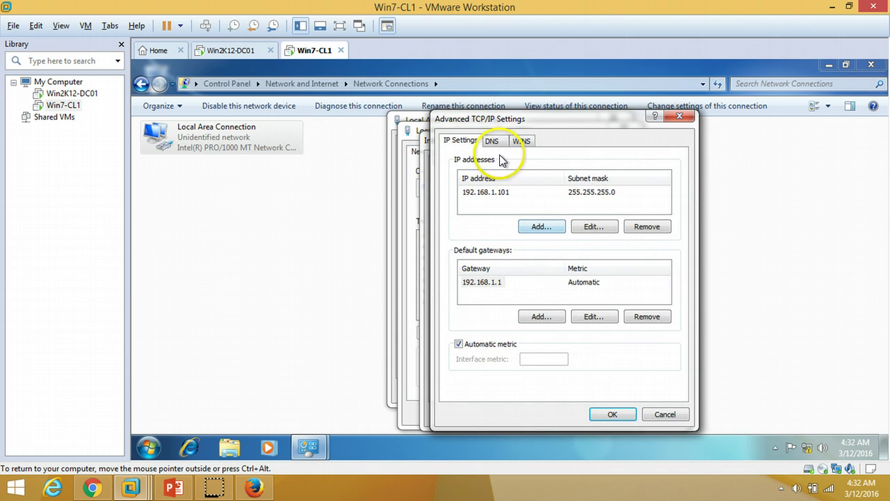
# Step: Set and register the connection DNS suffix VICTORINFOSOL.LOCAL, then apply the IPv4 settings
pyautogui.click(492, 142)
pyautogui.click(467, 389)
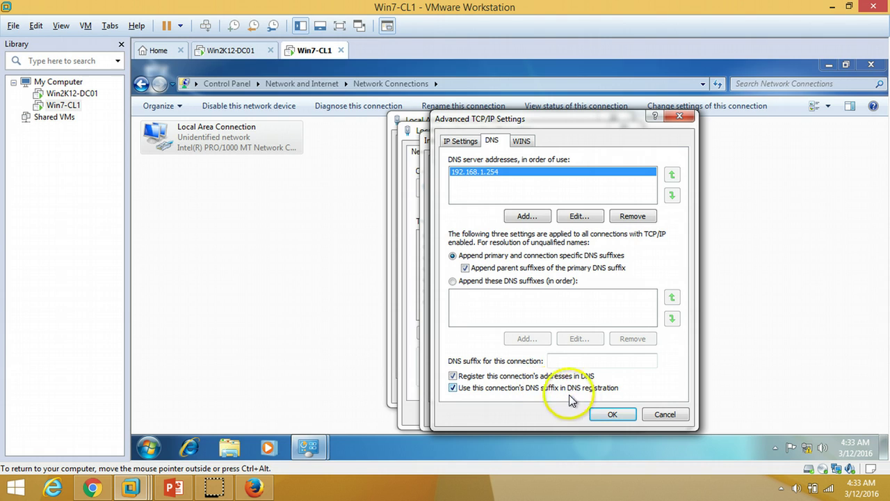
pyautogui.click(597, 359)
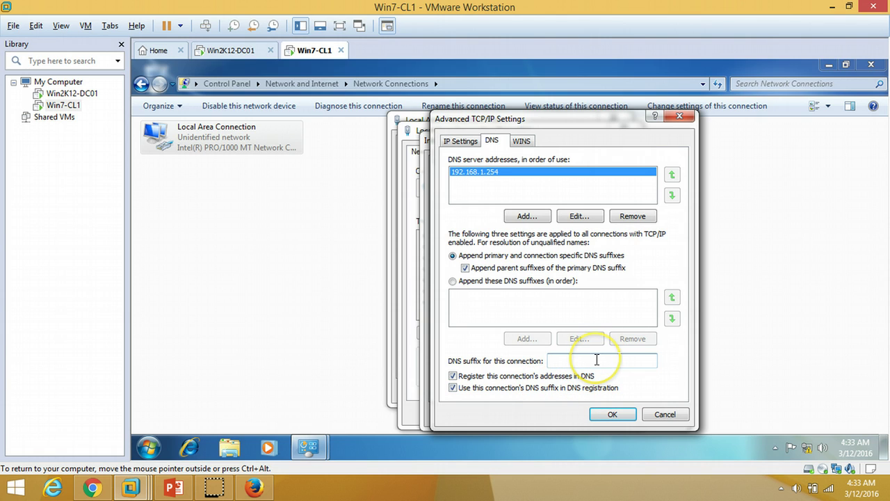
pyautogui.write('VICTORINFOSOL.LOCAL')
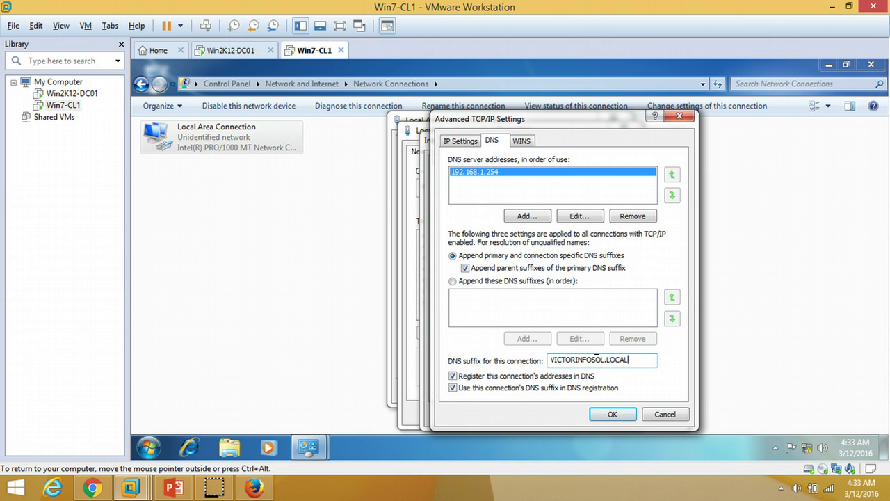
pyautogui.click(606, 414)
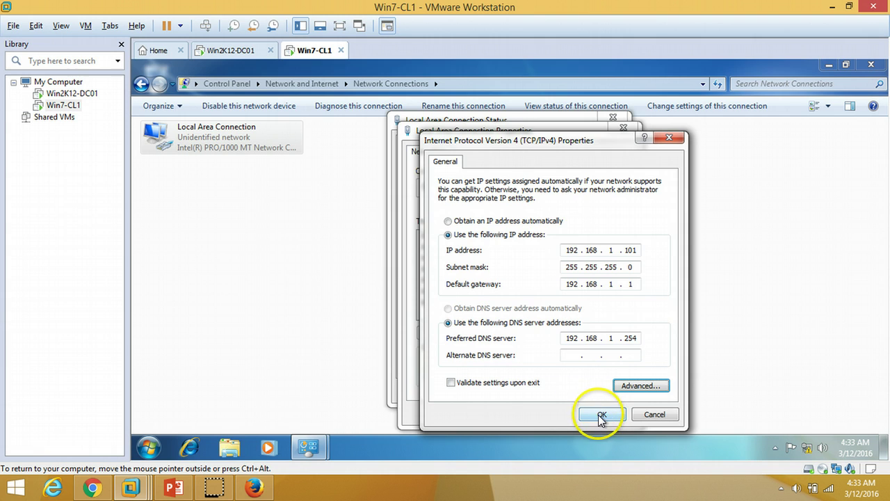
pyautogui.click(601, 416)
pyautogui.click(559, 413)
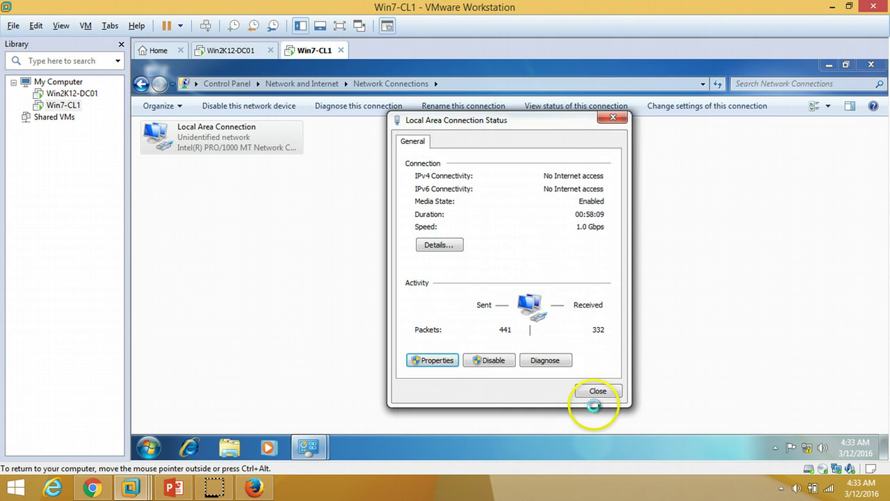
# Step: Close the connection status, refresh and minimize Network Connections, and bring up the Start menu
pyautogui.click(606, 393)
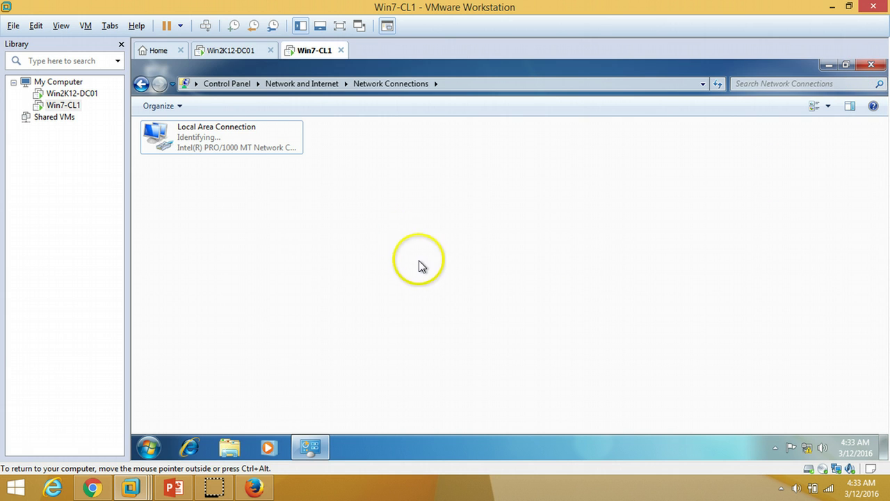
pyautogui.rightClick(404, 224)
pyautogui.click(411, 279)
pyautogui.click(313, 446)
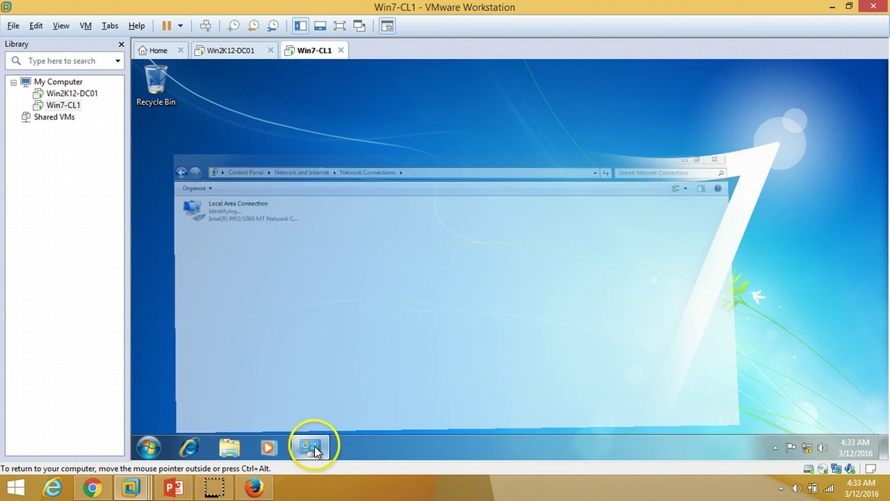
pyautogui.click(147, 447)
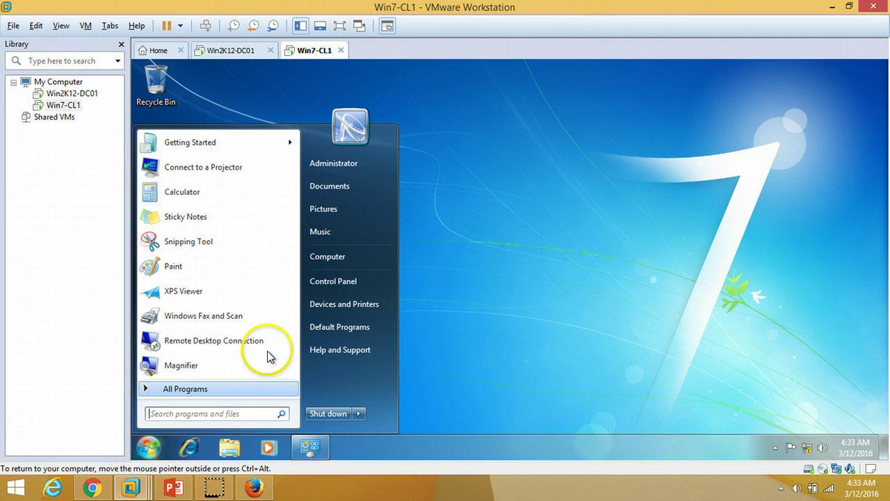
# Step: Check Win7-CL1's System properties, which show it in workgroup WORKGROUP
pyautogui.rightClick(351, 259)
pyautogui.click(387, 364)
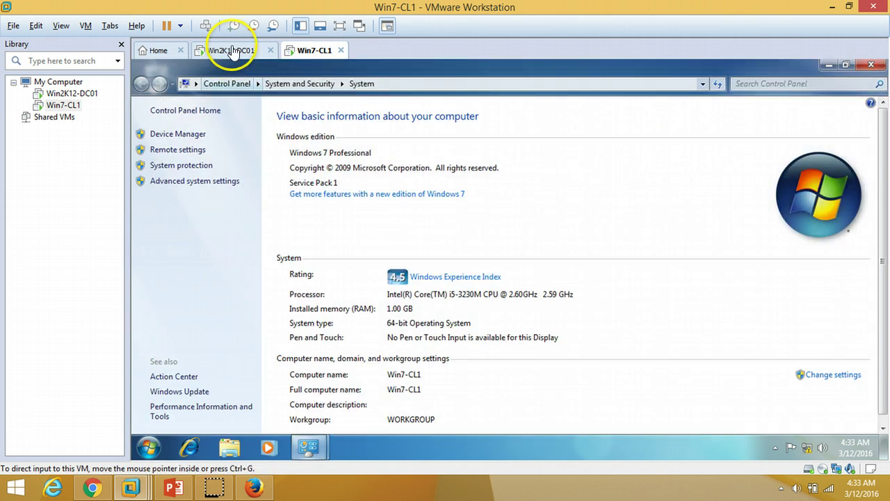
pyautogui.click(233, 52)
pyautogui.scroll(-3, 882, 430)
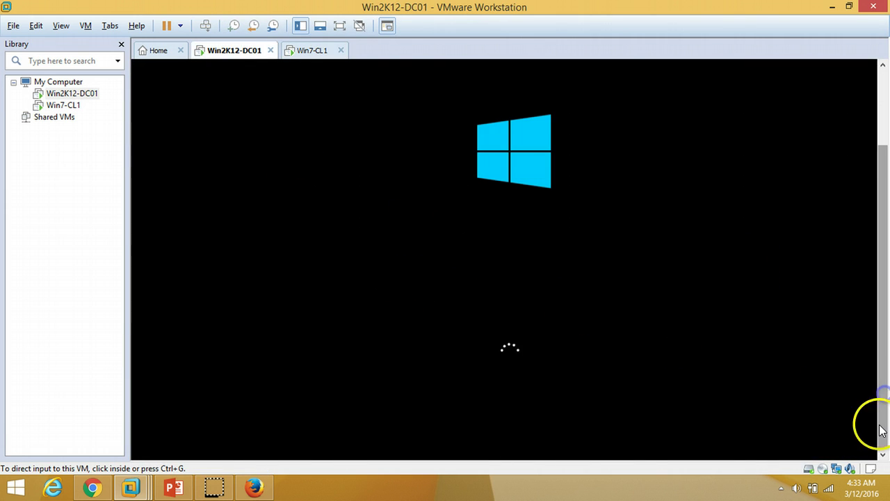
pyautogui.click(305, 49)
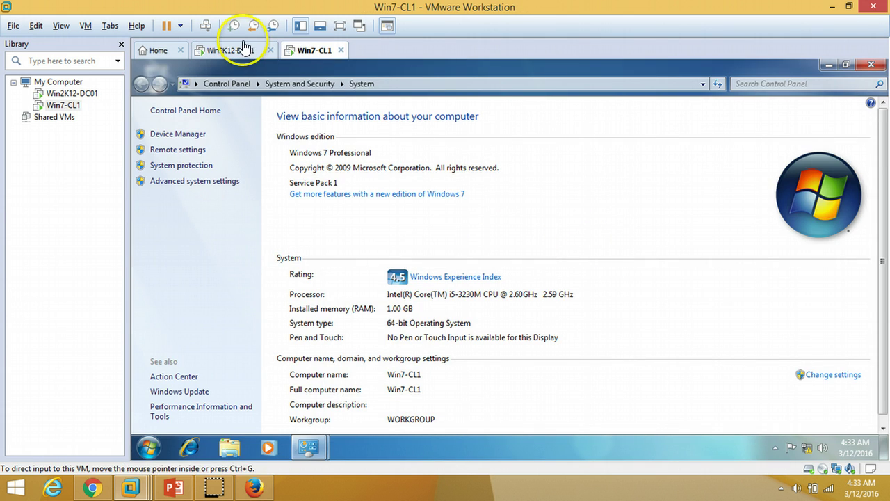
pyautogui.click(244, 46)
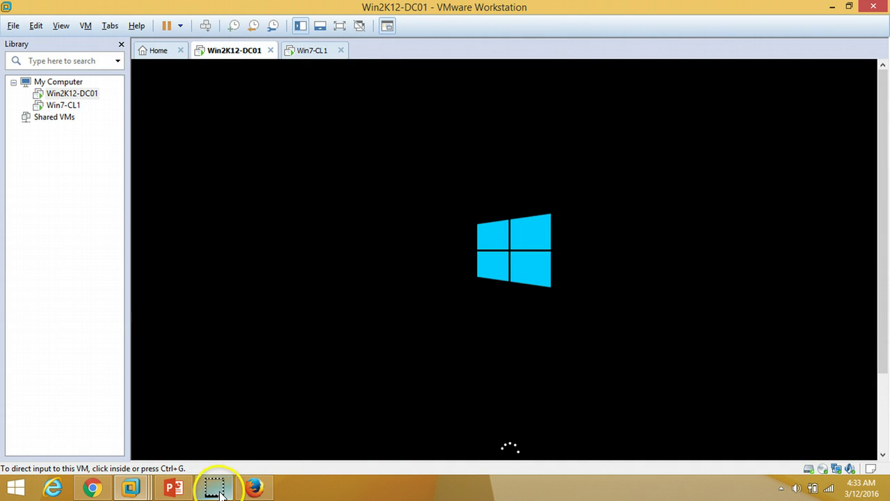
pyautogui.click(303, 53)
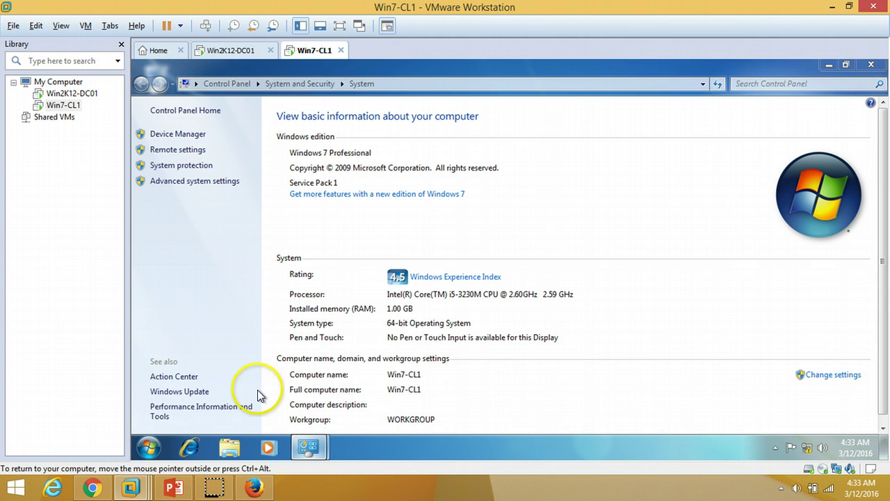
# Step: Close Network Connections on Win7-CL1 and return to the Win2K12-DC01 lock screen
pyautogui.click(314, 444)
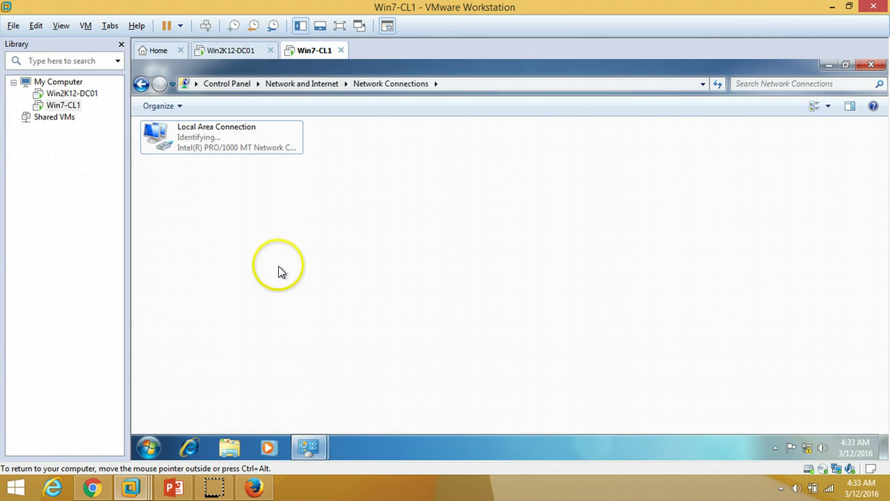
pyautogui.click(826, 67)
pyautogui.click(244, 53)
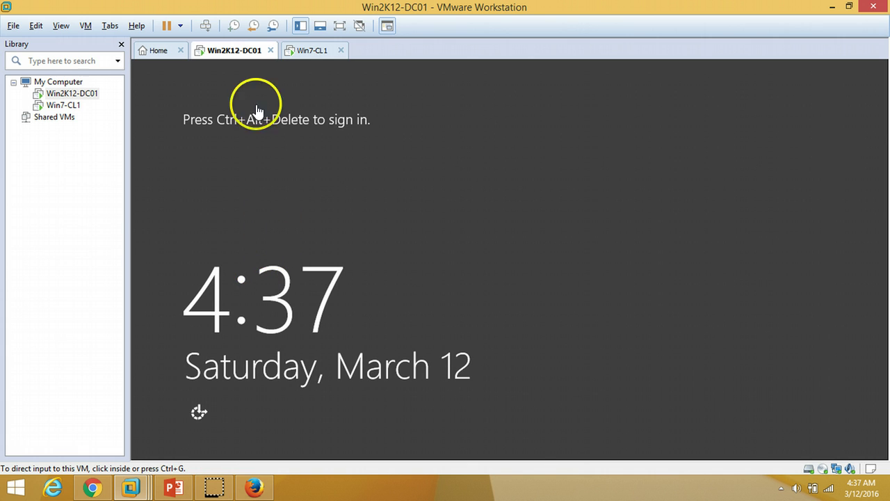
# Step: Sign in to Win2K12-DC01 with Ctrl+Alt+Del and the administrator password, reaching Server Manager
pyautogui.click(206, 26)
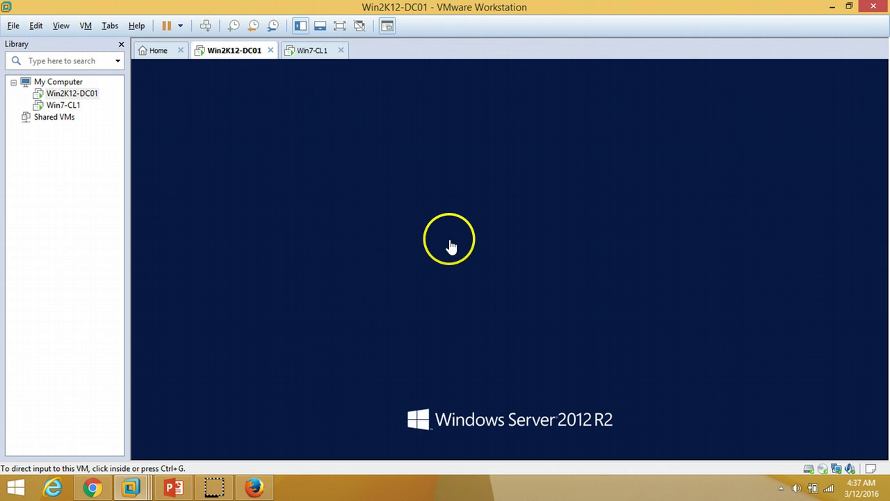
pyautogui.click(510, 259)
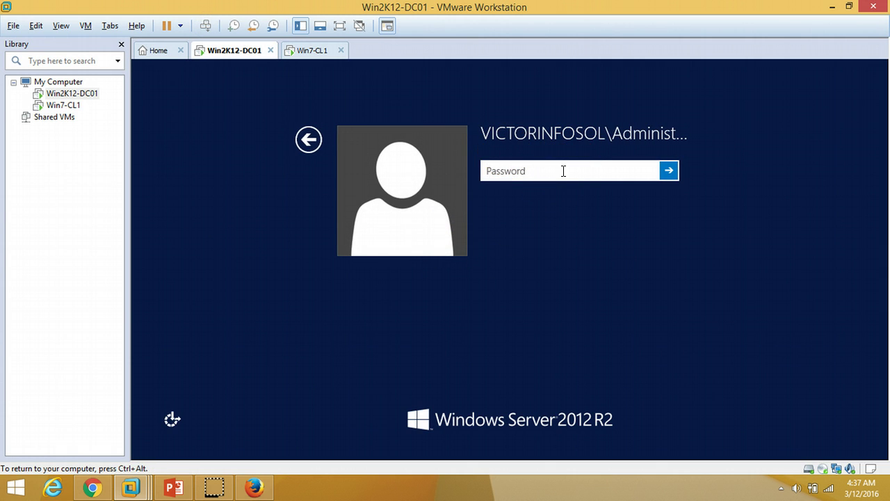
pyautogui.press('Return')
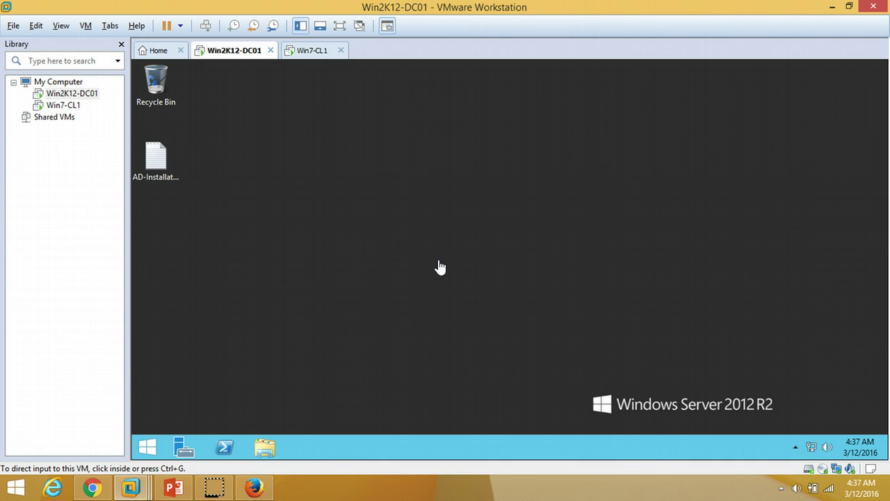
pyautogui.click(421, 281)
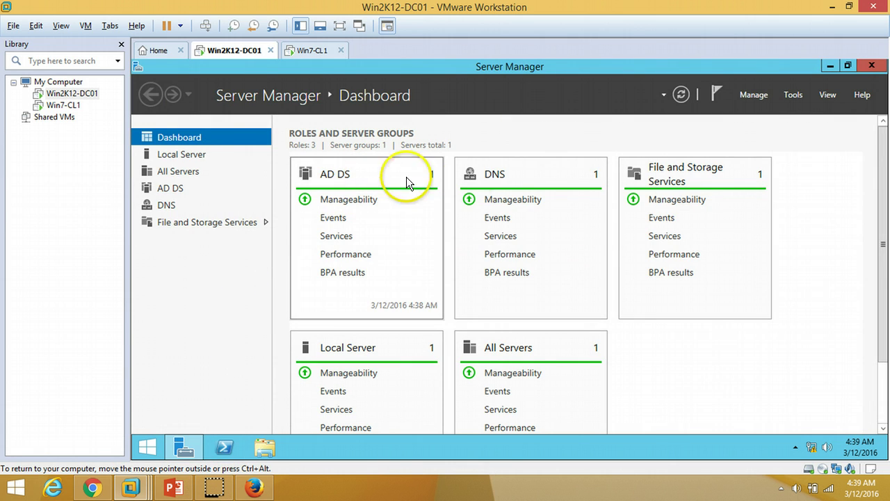
# Step: Launch Active Directory Sites and Services maximized and expand Sites and Default-First-Site-Name
pyautogui.click(794, 97)
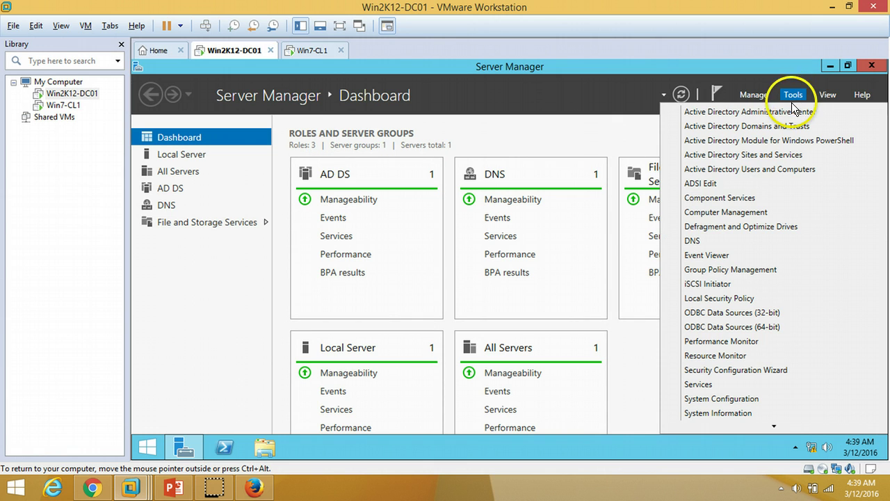
pyautogui.click(768, 159)
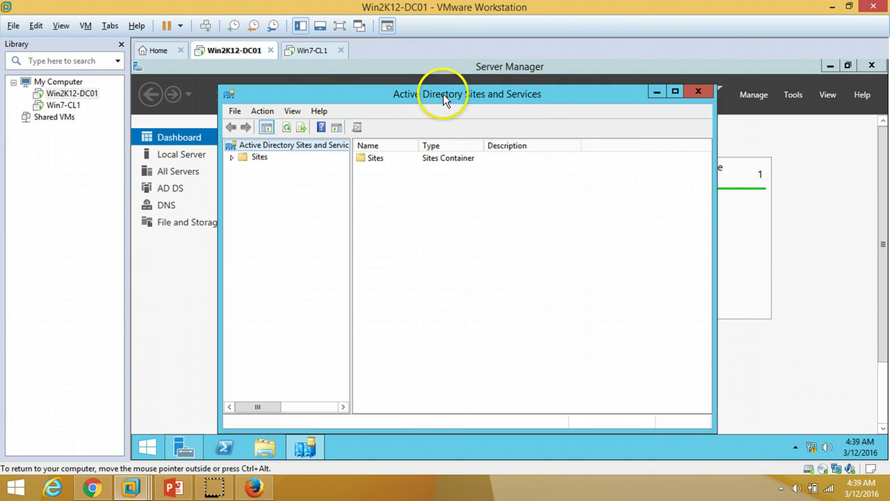
pyautogui.doubleClick(443, 93)
pyautogui.click(141, 128)
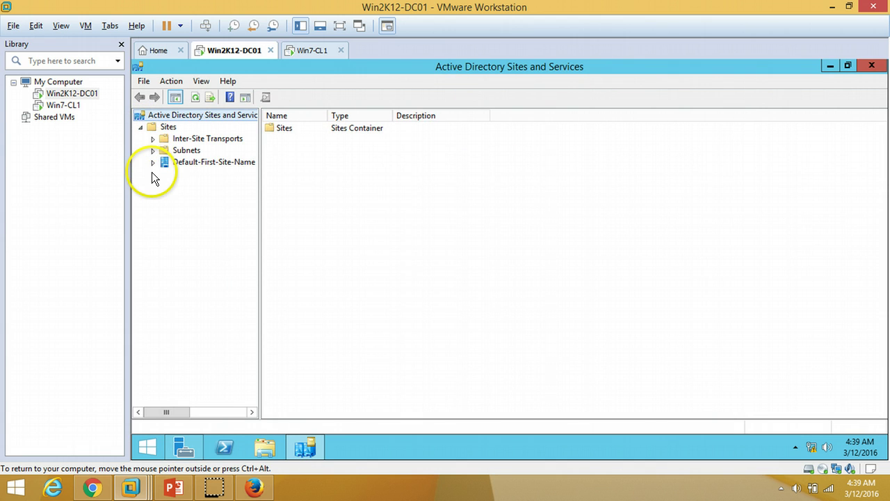
pyautogui.click(152, 164)
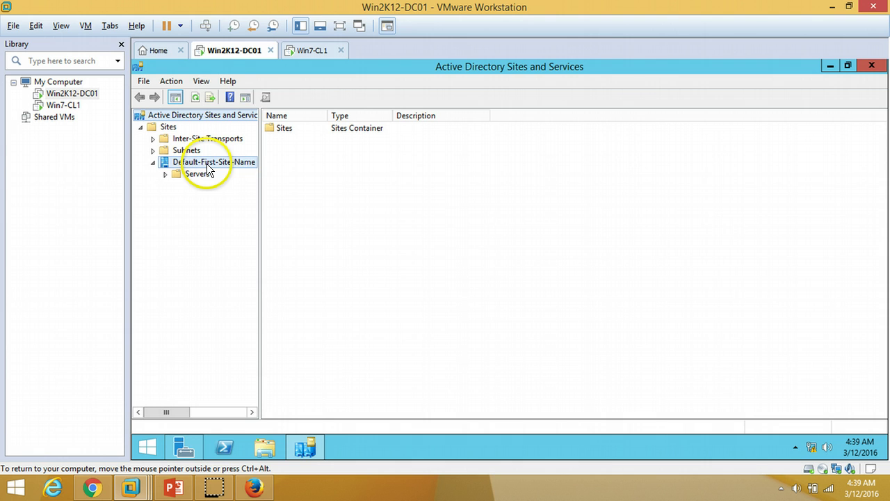
# Step: Rename Default-First-Site-Name to INDIA and expand its Servers to show WIN2K12-DC01
pyautogui.rightClick(207, 164)
pyautogui.click(240, 236)
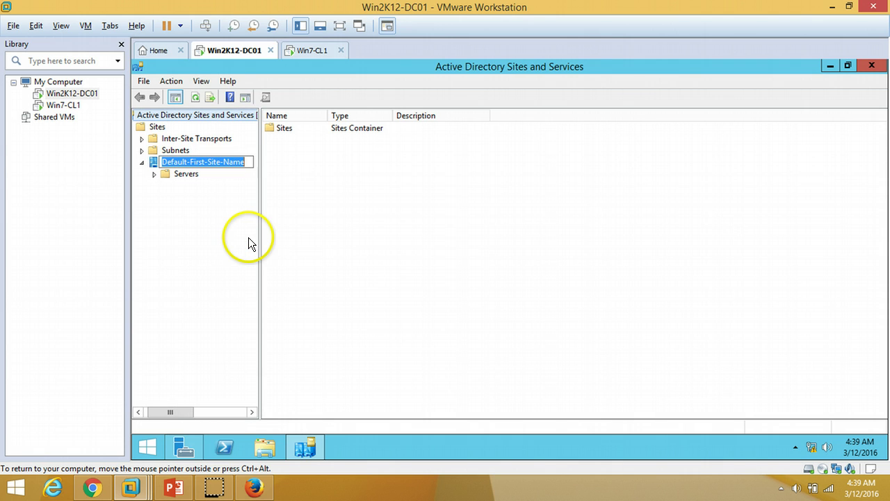
pyautogui.write('HQSite')
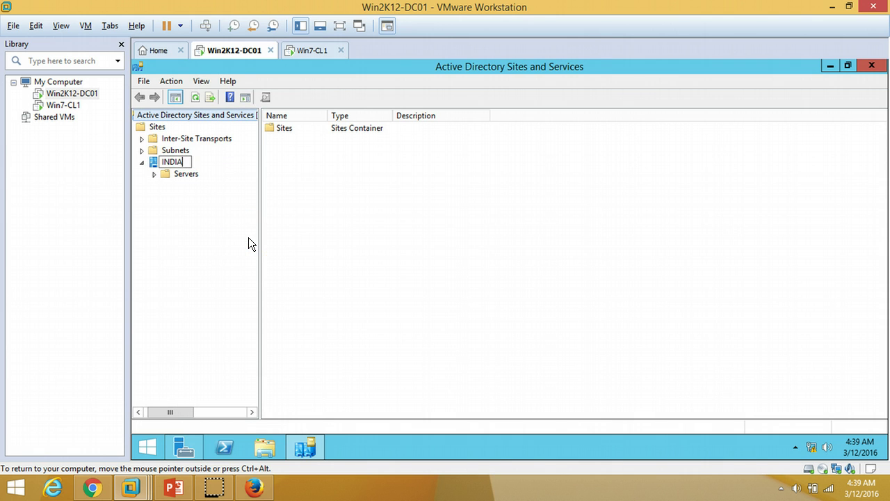
pyautogui.press('Return')
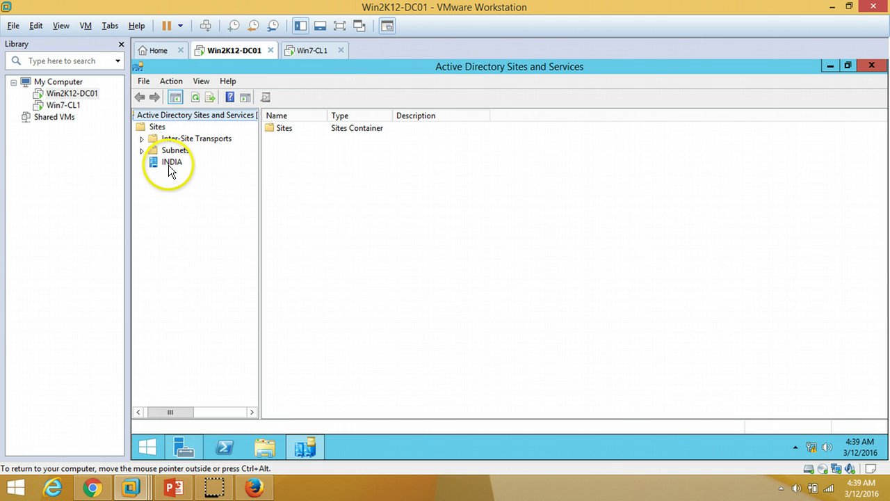
pyautogui.doubleClick(171, 164)
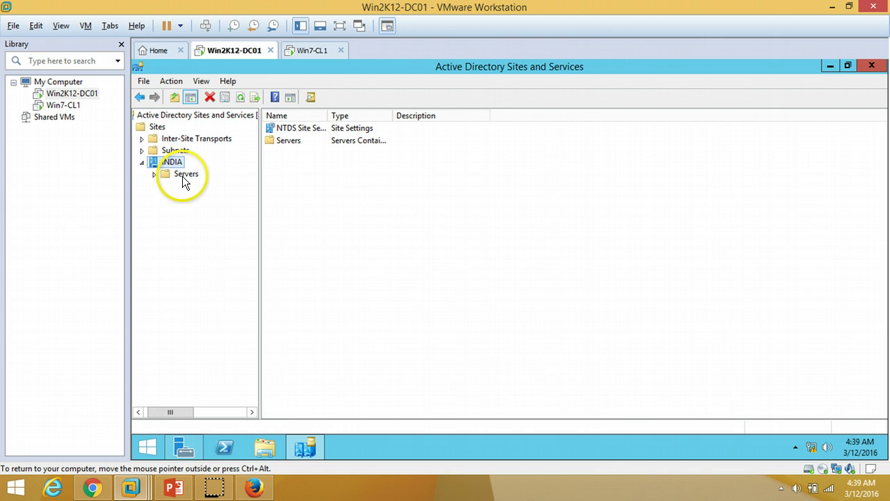
pyautogui.click(183, 176)
pyautogui.click(154, 174)
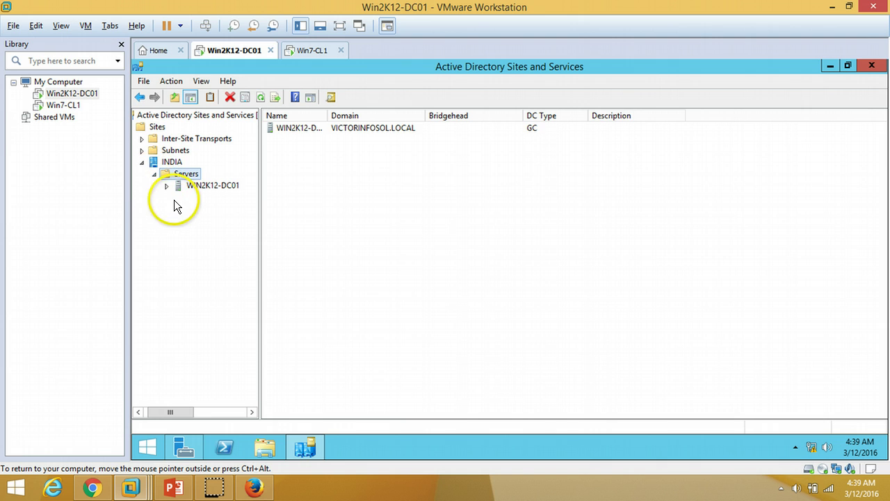
pyautogui.click(166, 186)
pyautogui.moveTo(261, 148); pyautogui.dragTo(300, 153)
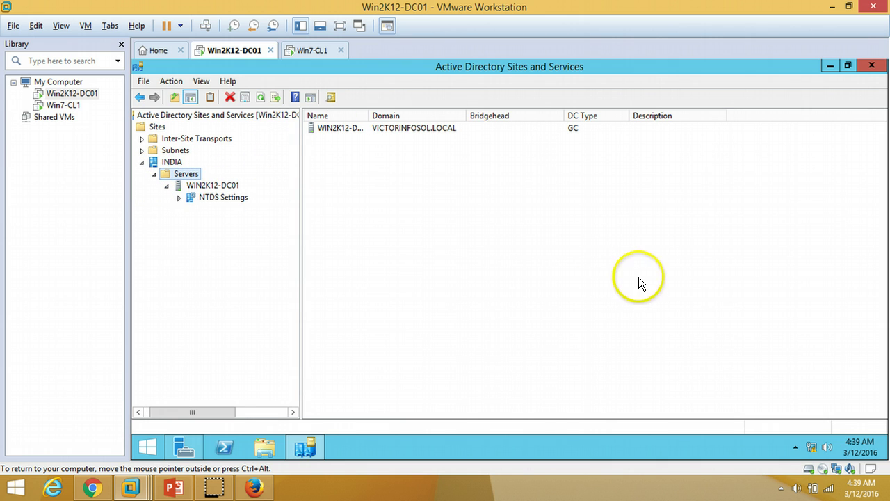
# Step: Replace Sites and Services with a maximized Active Directory Users and Computers, VICTORINFOSOL.LOCAL expanded
pyautogui.click(871, 67)
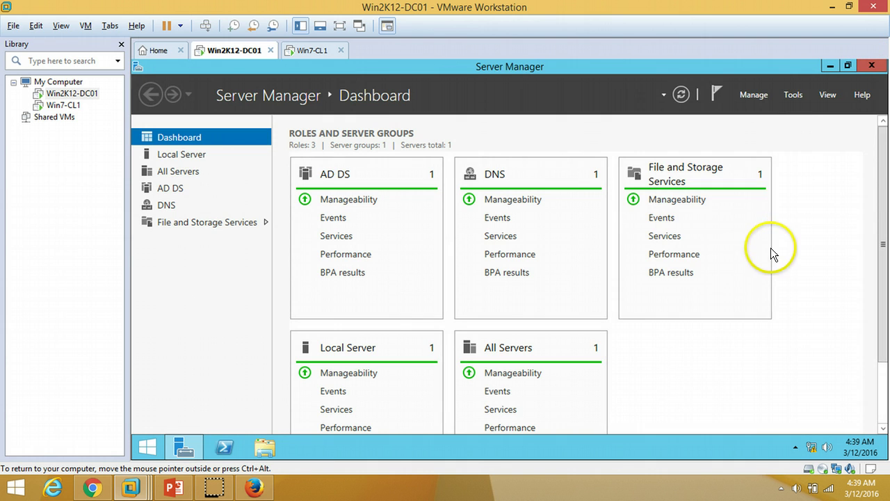
pyautogui.click(794, 95)
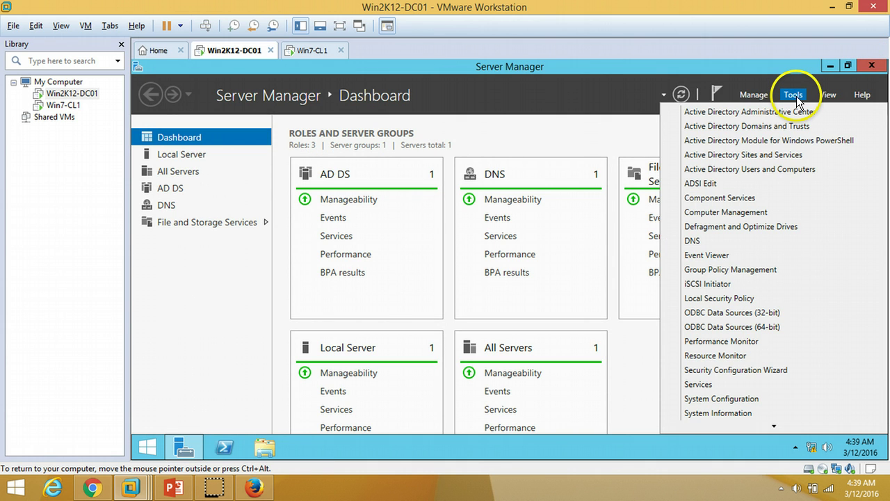
pyautogui.click(780, 173)
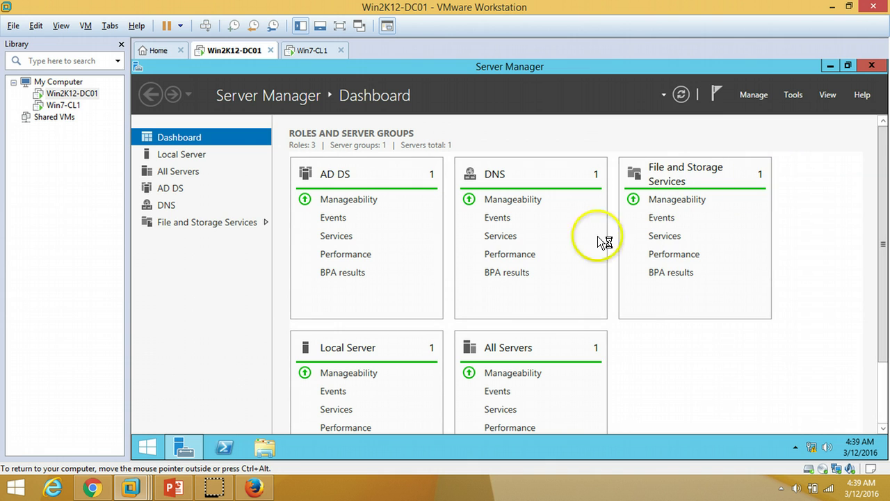
pyautogui.doubleClick(411, 96)
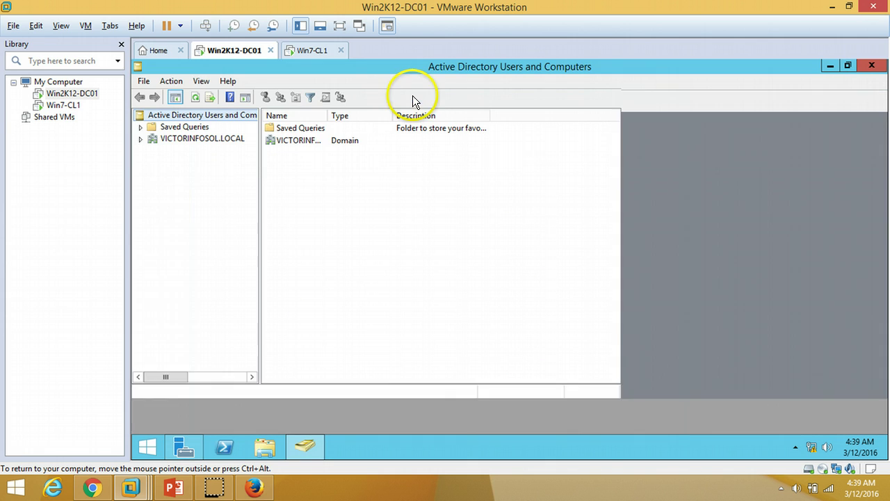
pyautogui.click(142, 140)
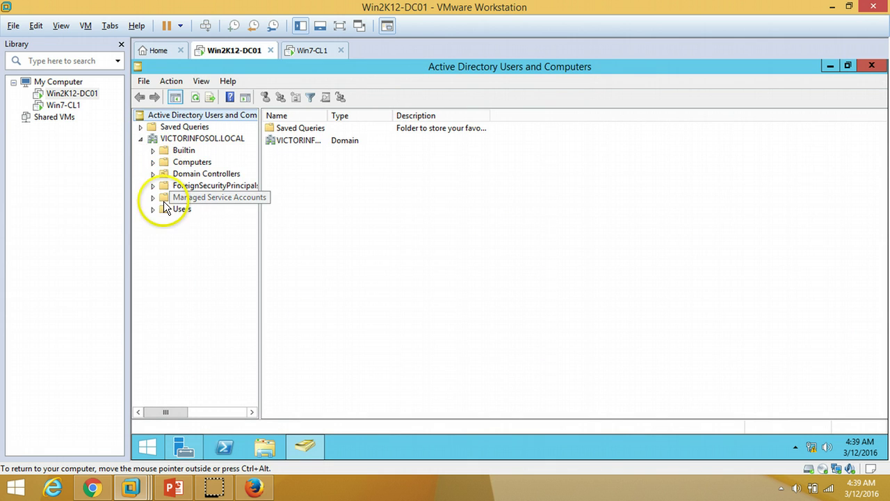
pyautogui.click(198, 140)
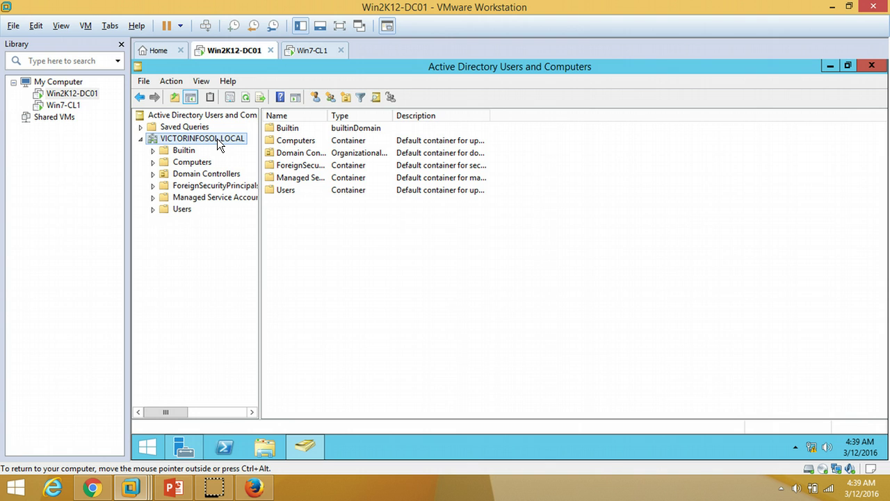
# Step: Create an organizational unit named INDIA under VICTORINFOSOL.LOCAL
pyautogui.rightClick(217, 139)
pyautogui.moveTo(304, 238)
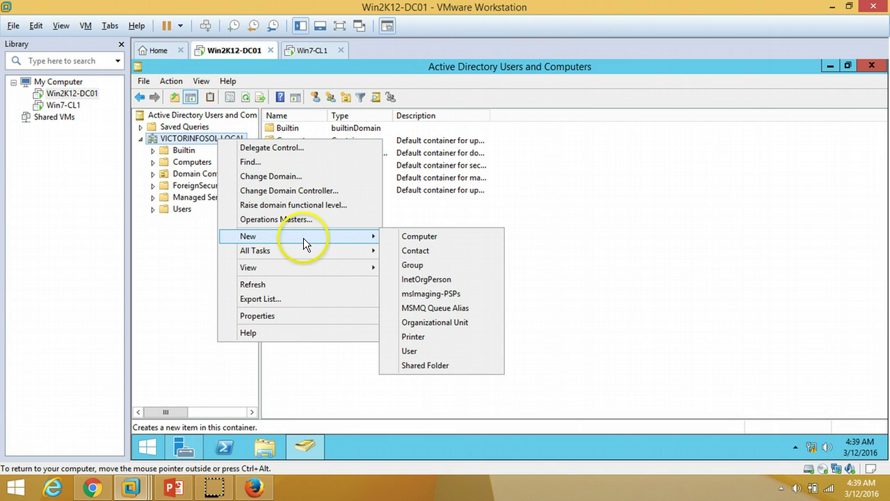
pyautogui.click(426, 323)
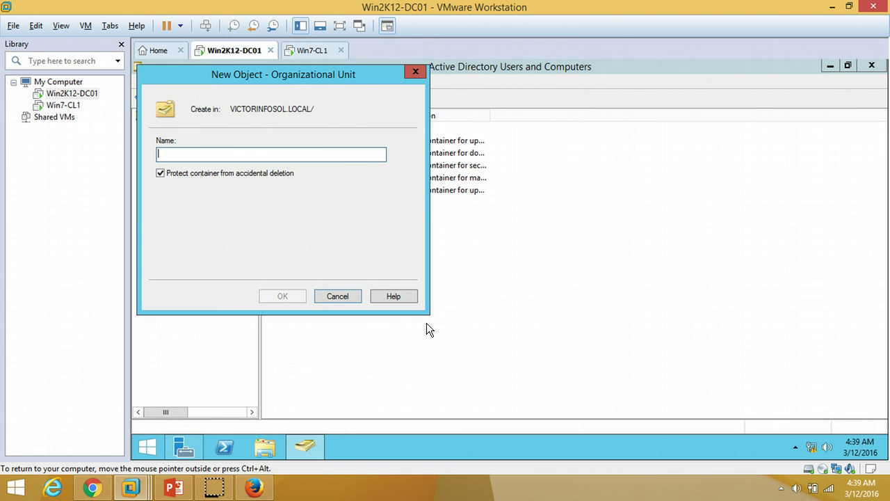
pyautogui.write('INDIA')
pyautogui.press('Return')
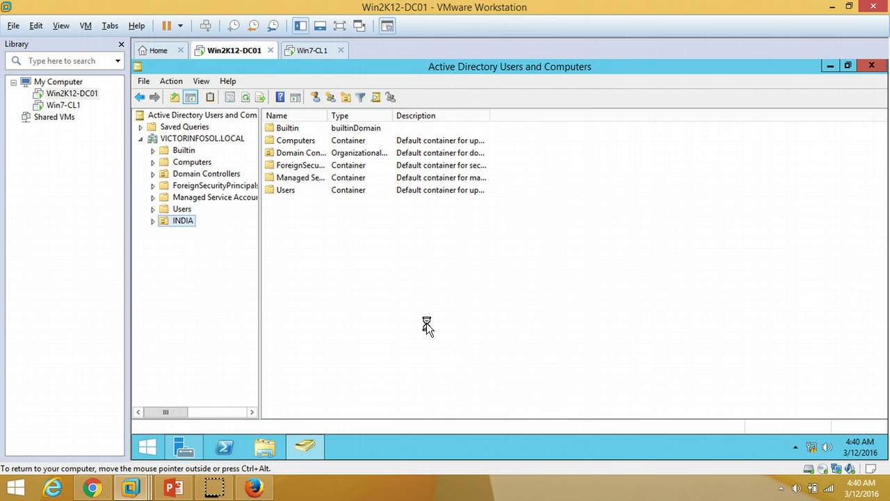
# Step: Create the Users and Workstations child OUs inside INDIA
pyautogui.rightClick(178, 223)
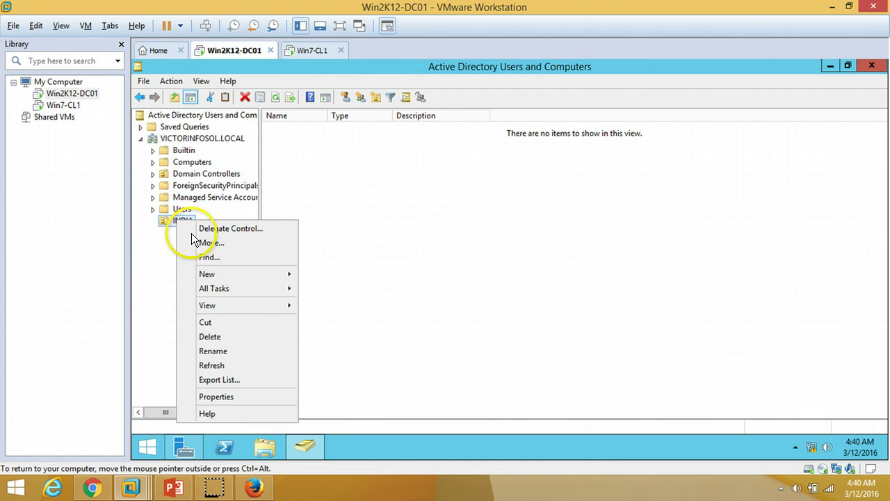
pyautogui.moveTo(225, 276)
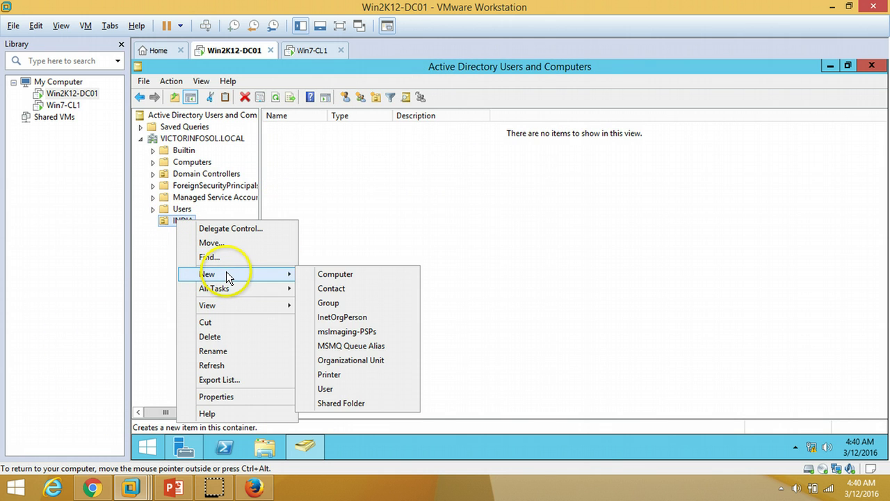
pyautogui.click(345, 361)
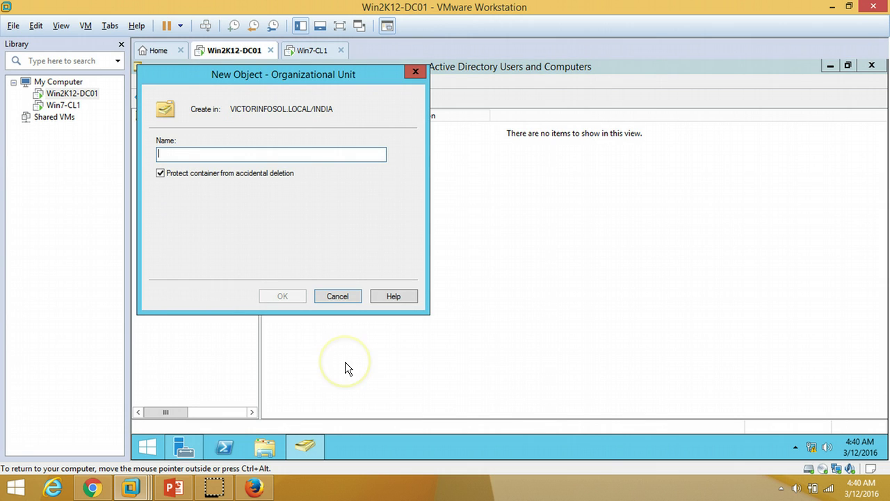
pyautogui.write('Users')
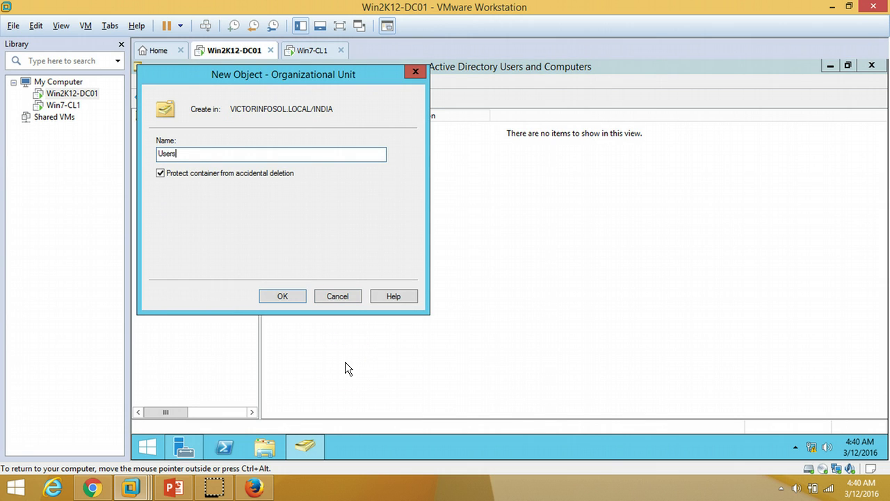
pyautogui.press('Return')
pyautogui.click(190, 222)
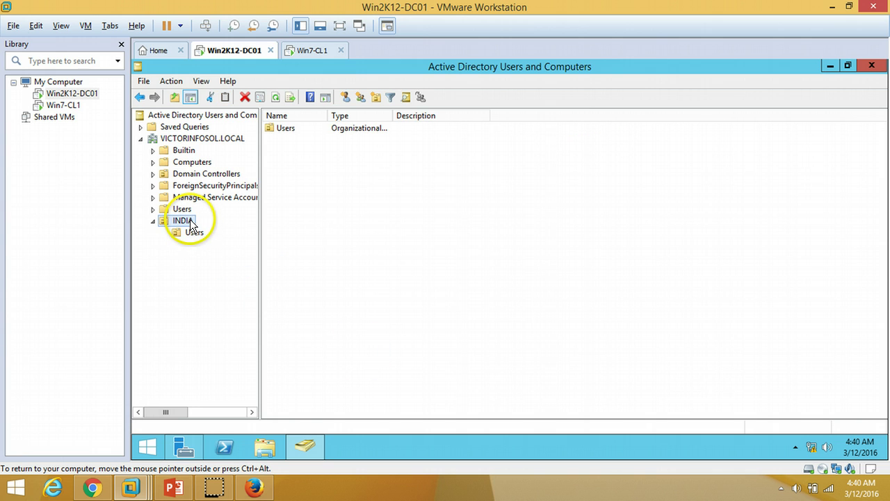
pyautogui.rightClick(190, 221)
pyautogui.moveTo(265, 274)
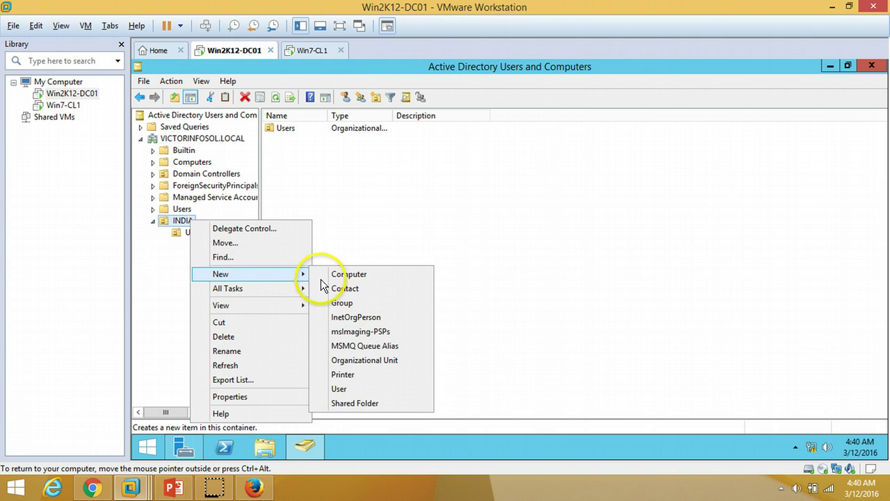
pyautogui.click(364, 357)
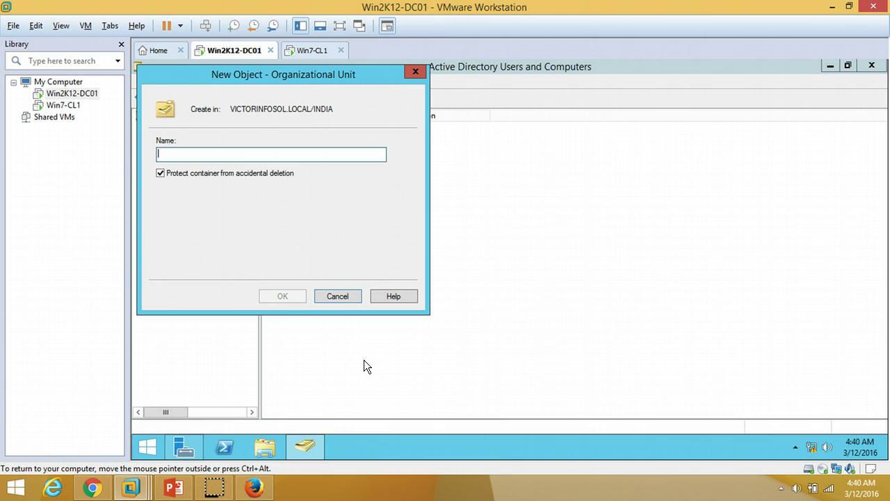
pyautogui.write('Workstat')
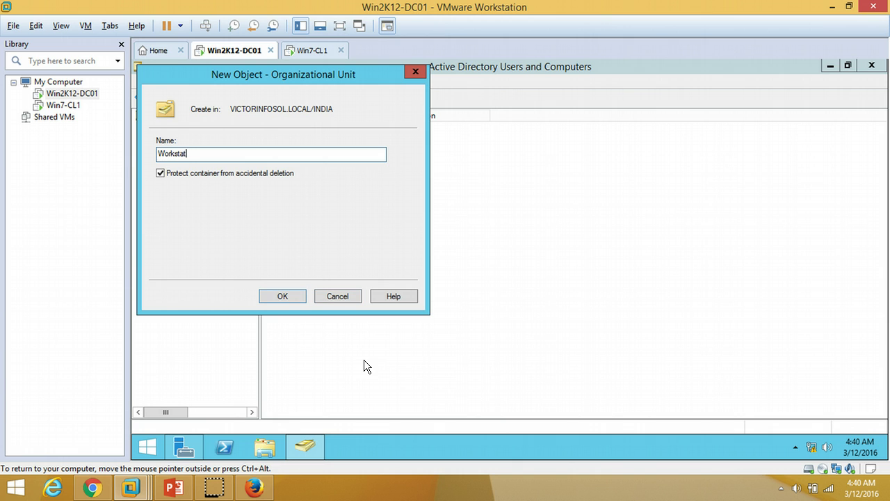
pyautogui.write('ions')
pyautogui.press('Return')
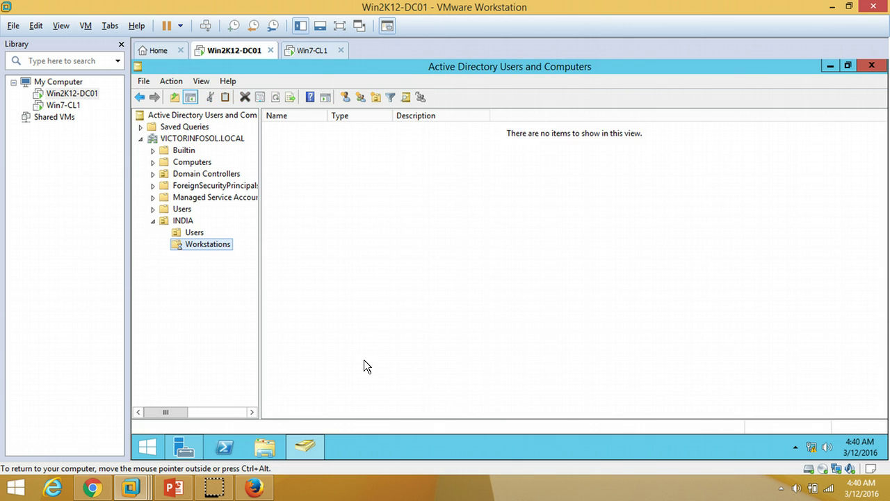
# Step: Add the Groups and Servers child OUs inside INDIA, then select Workstations
pyautogui.click(180, 220)
pyautogui.rightClick(186, 223)
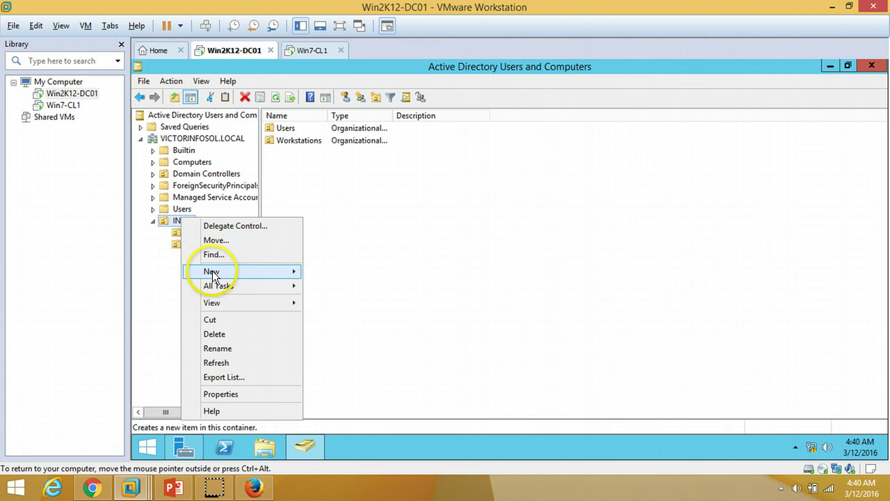
pyautogui.moveTo(221, 272)
pyautogui.click(350, 357)
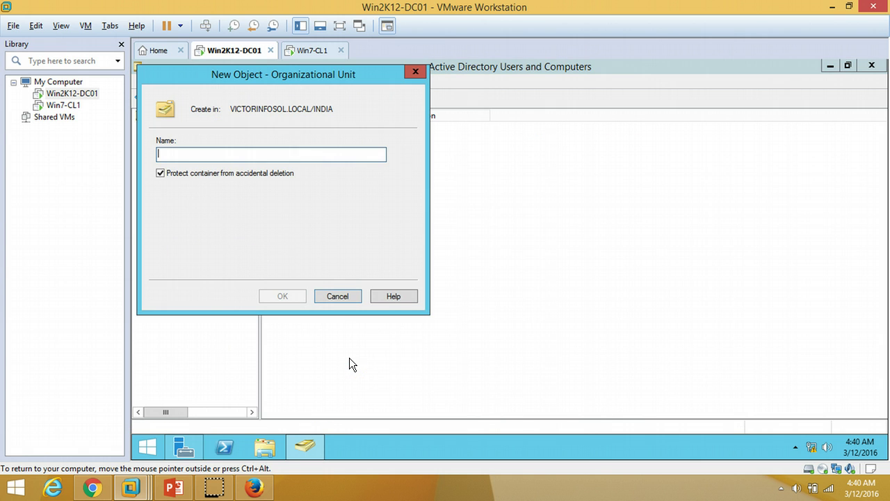
pyautogui.write('G')
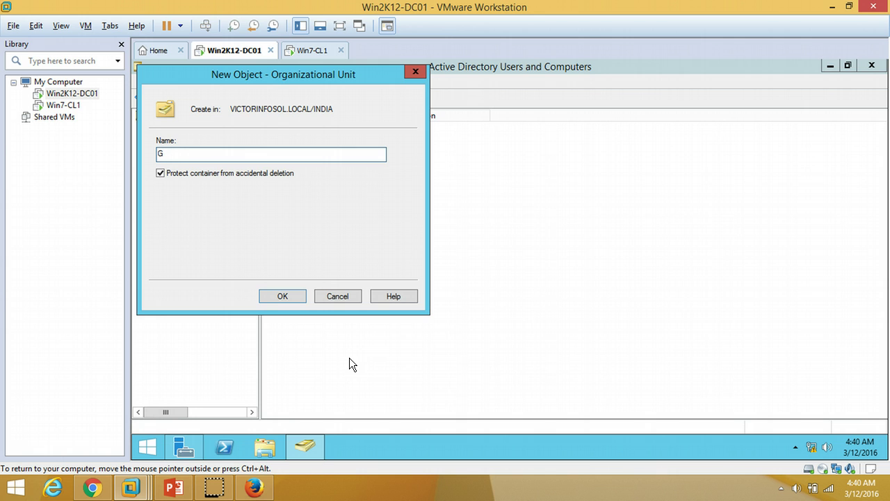
pyautogui.write('roups')
pyautogui.press('Return')
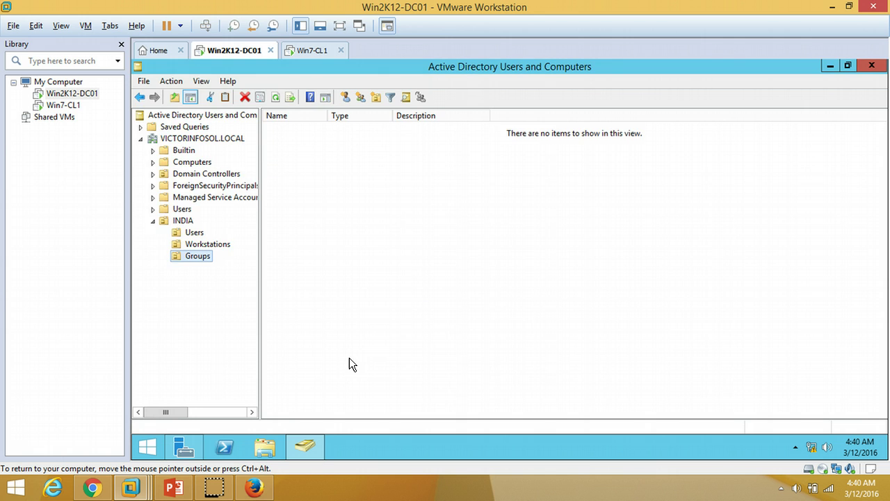
pyautogui.click(177, 220)
pyautogui.rightClick(181, 217)
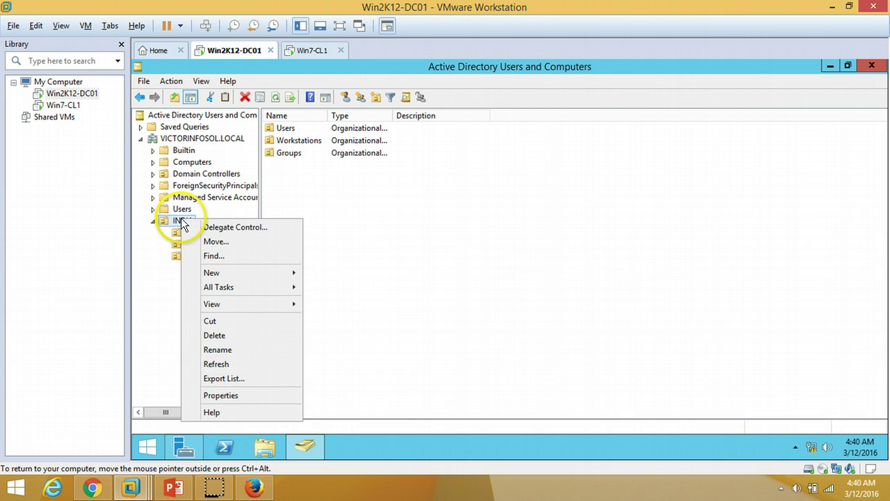
pyautogui.moveTo(222, 272)
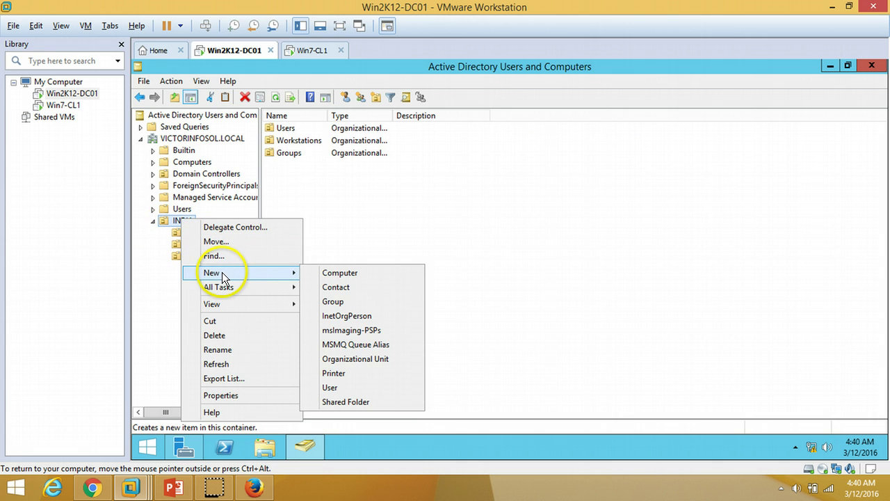
pyautogui.click(355, 358)
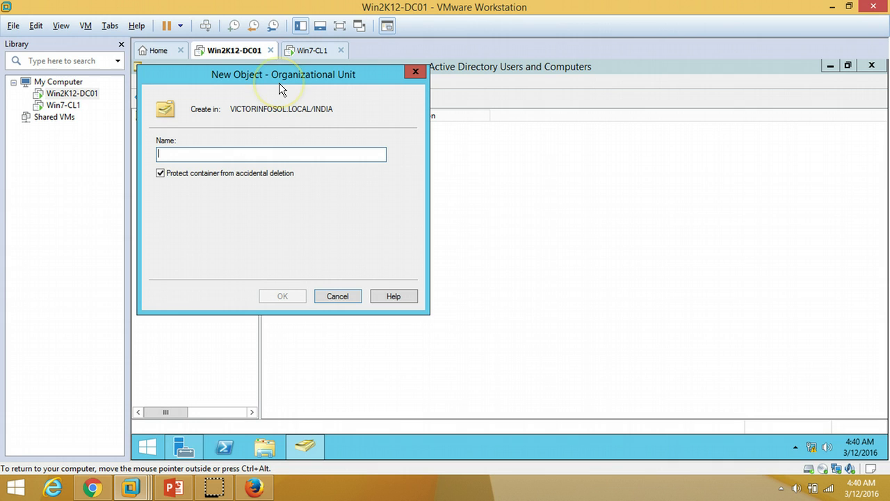
pyautogui.write('Servers')
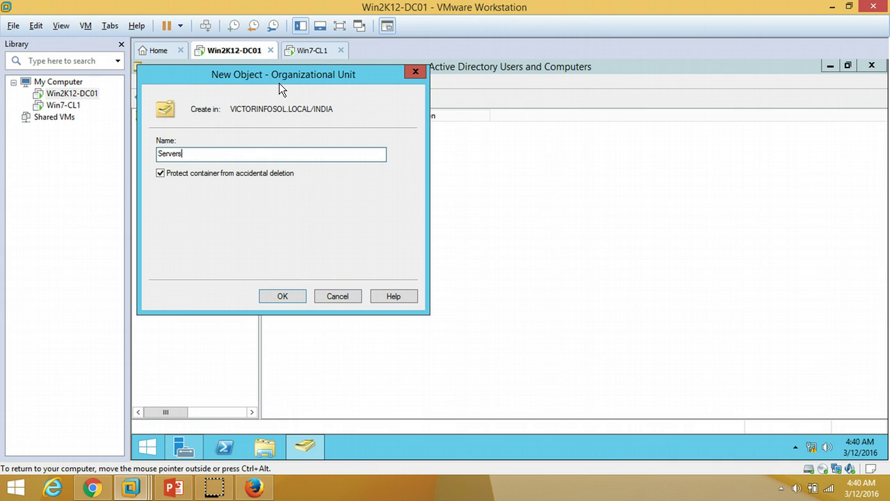
pyautogui.press('Return')
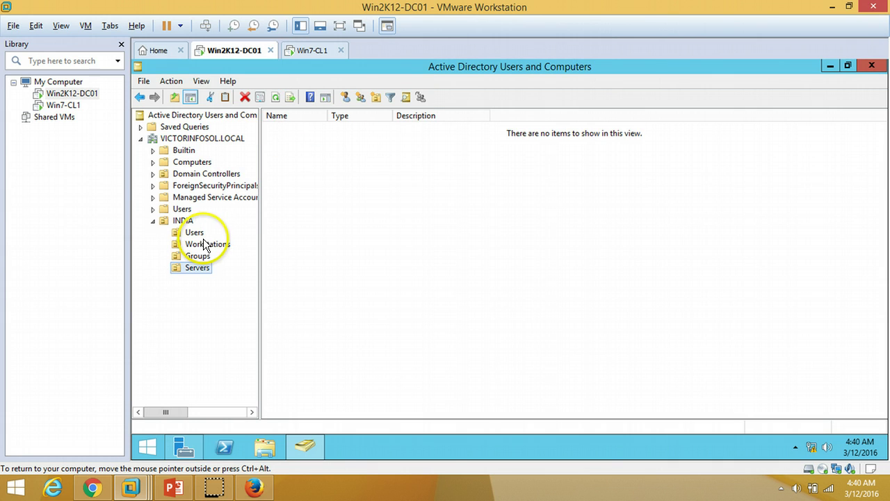
pyautogui.click(209, 244)
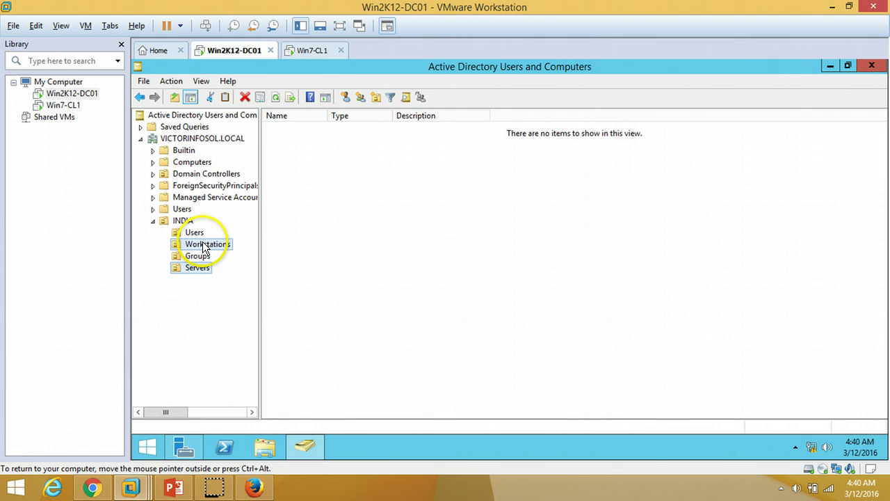
# Step: Prestage a computer account named Win7-CL01 in the INDIA\Workstations OU
pyautogui.rightClick(331, 214)
pyautogui.moveTo(377, 268)
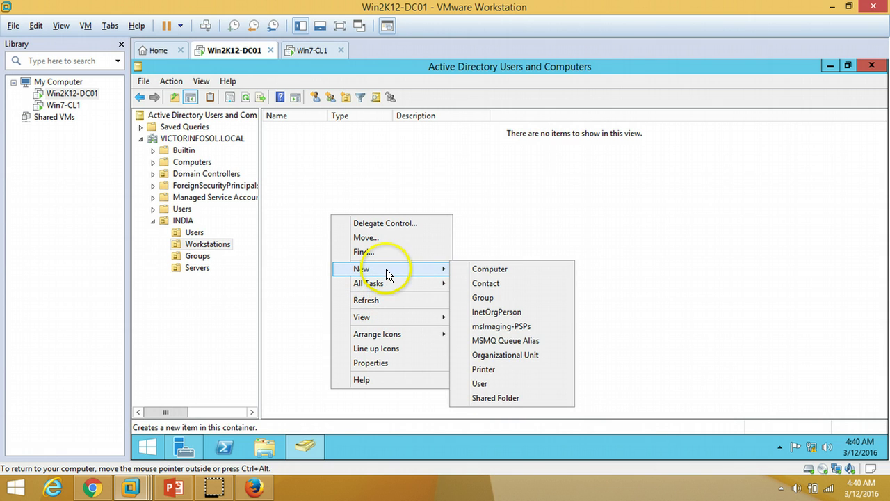
pyautogui.click(518, 269)
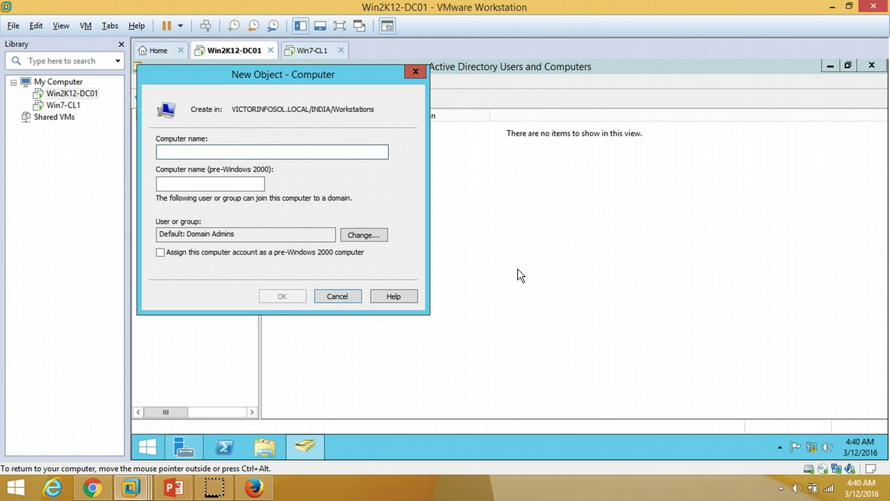
pyautogui.write('Win7-CL01')
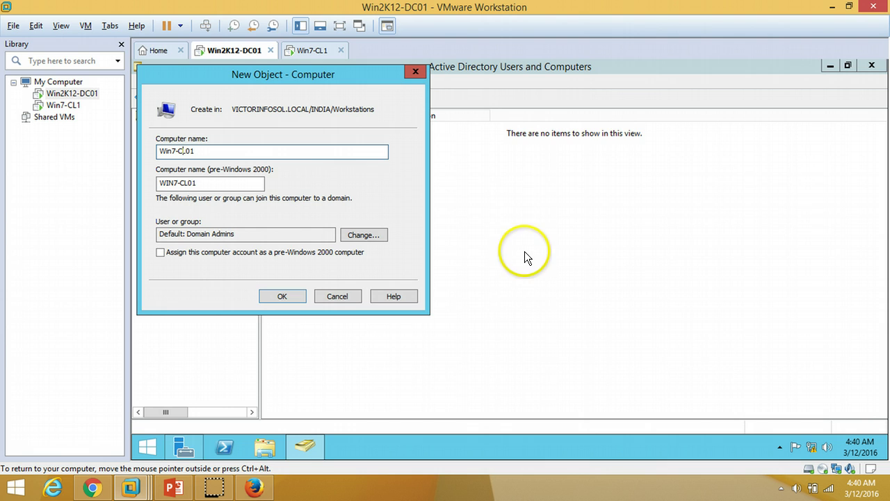
pyautogui.click(433, 87)
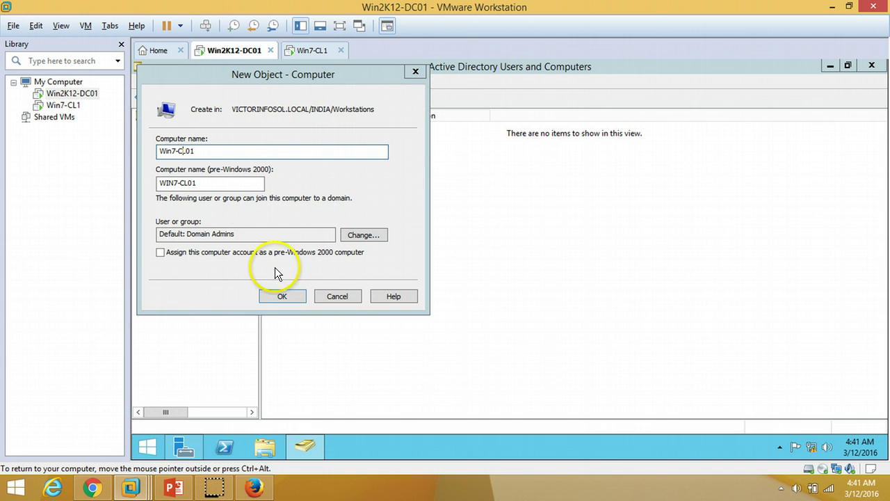
pyautogui.moveTo(274, 74); pyautogui.dragTo(409, 101)
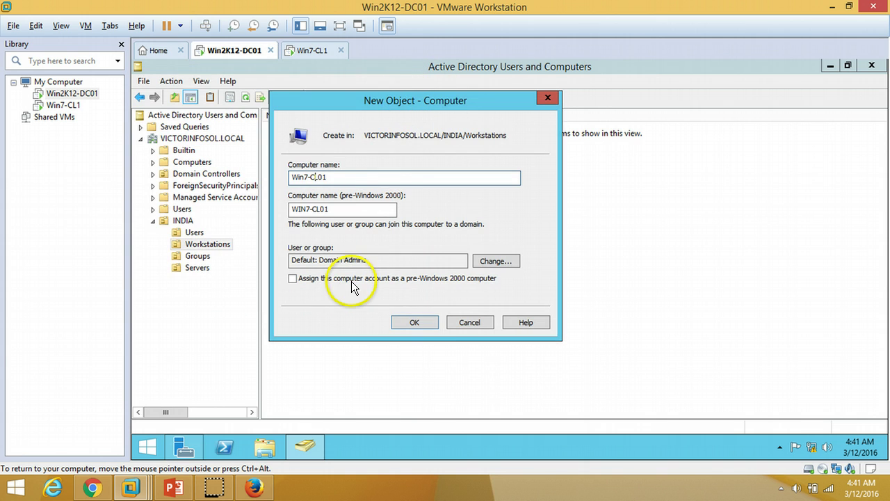
pyautogui.click(419, 324)
pyautogui.rightClick(354, 189)
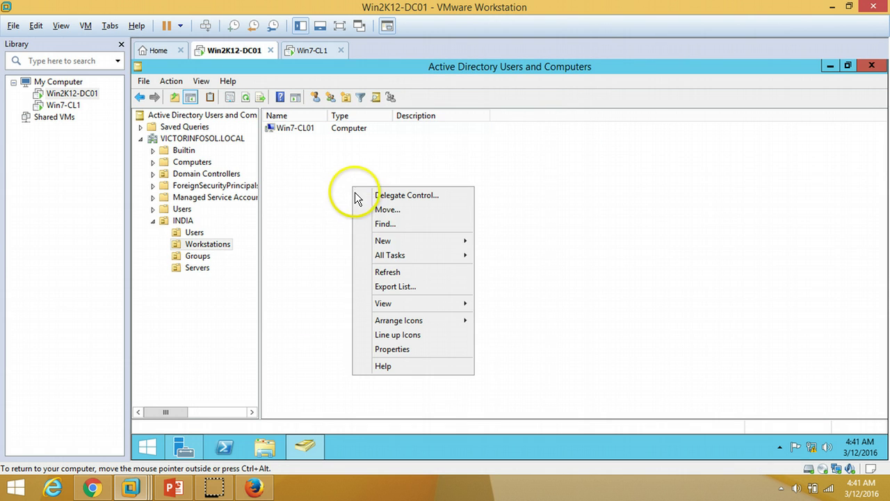
# Step: Check the Win7-CL01 account's Operating System properties, then close them and refresh the Workstations OU
pyautogui.click(387, 272)
pyautogui.doubleClick(297, 129)
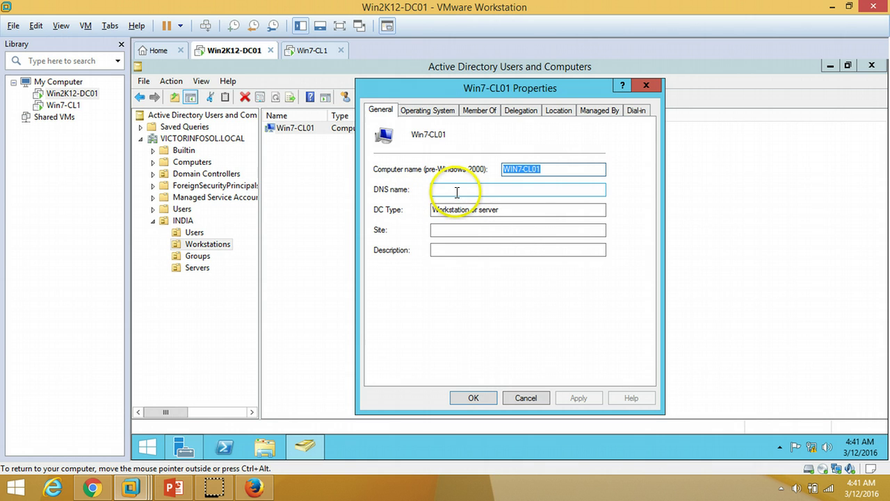
pyautogui.click(441, 111)
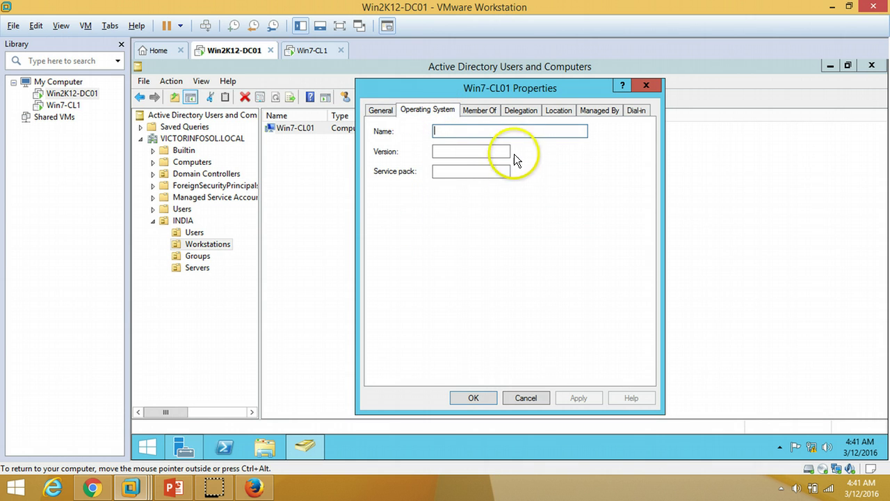
pyautogui.click(466, 153)
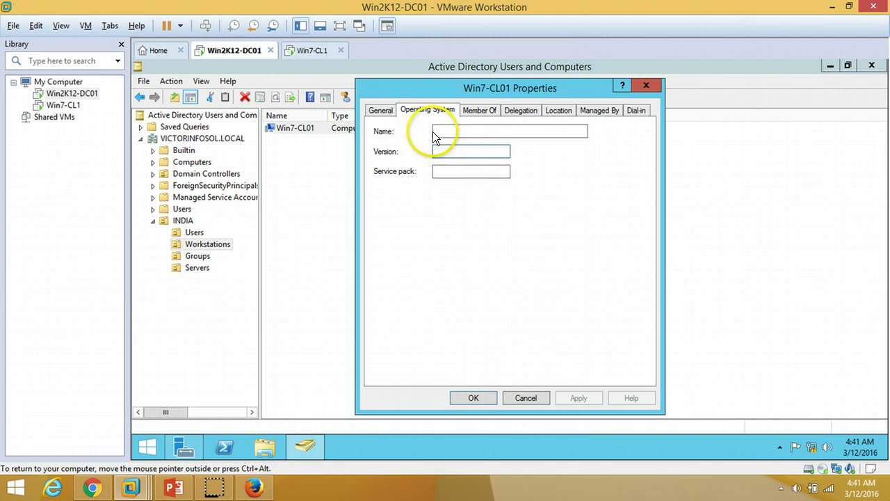
pyautogui.click(380, 110)
pyautogui.click(471, 400)
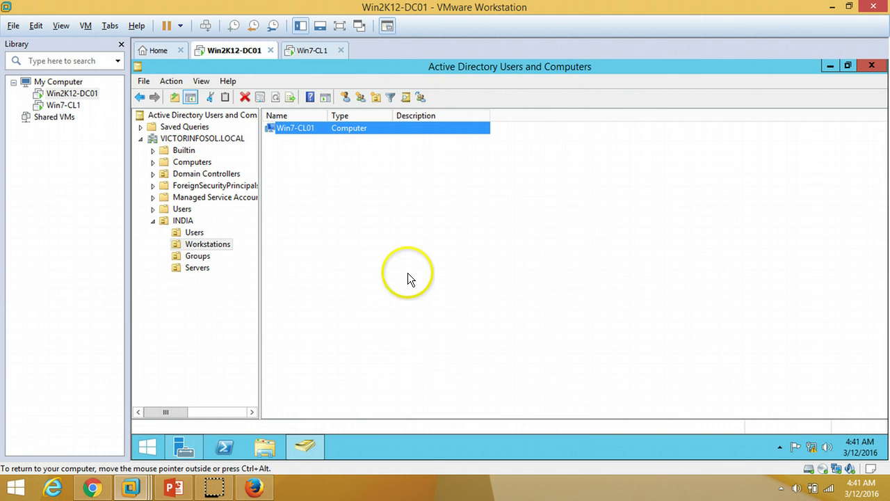
pyautogui.rightClick(323, 182)
# Step: On Win7-CL1, change membership from workgroup to the VICTORINFOSOL domain
pyautogui.click(363, 270)
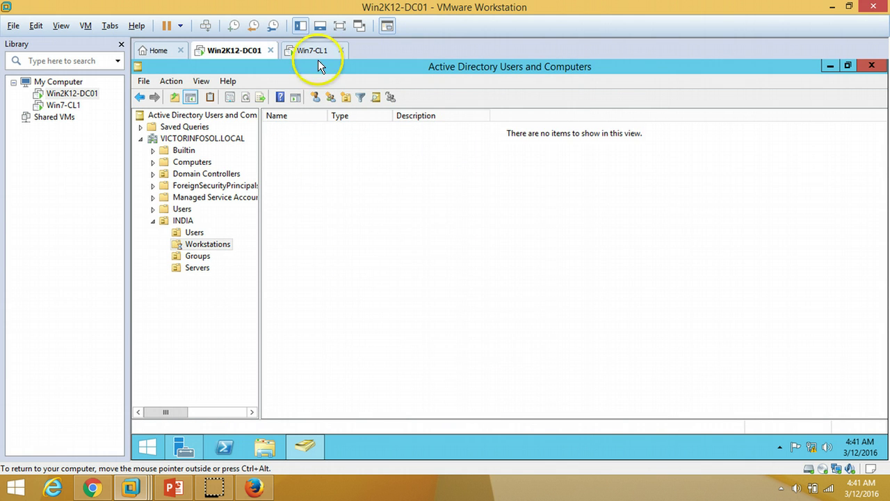
pyautogui.click(316, 52)
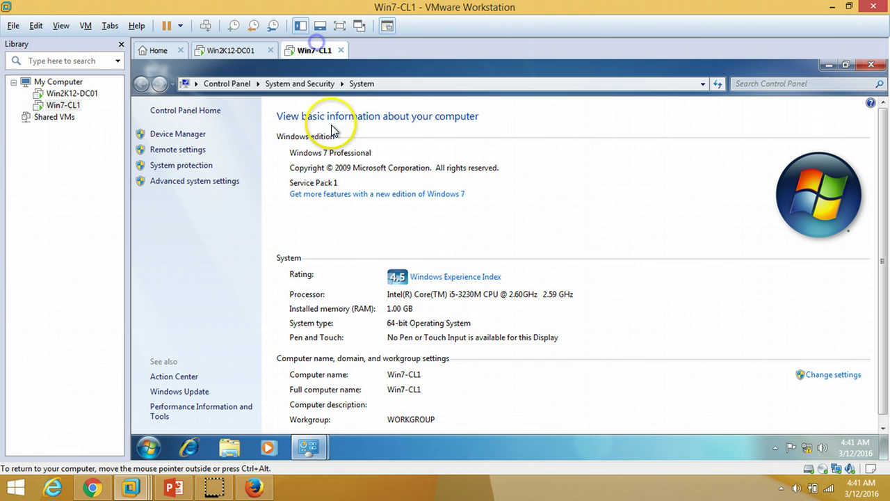
pyautogui.click(851, 382)
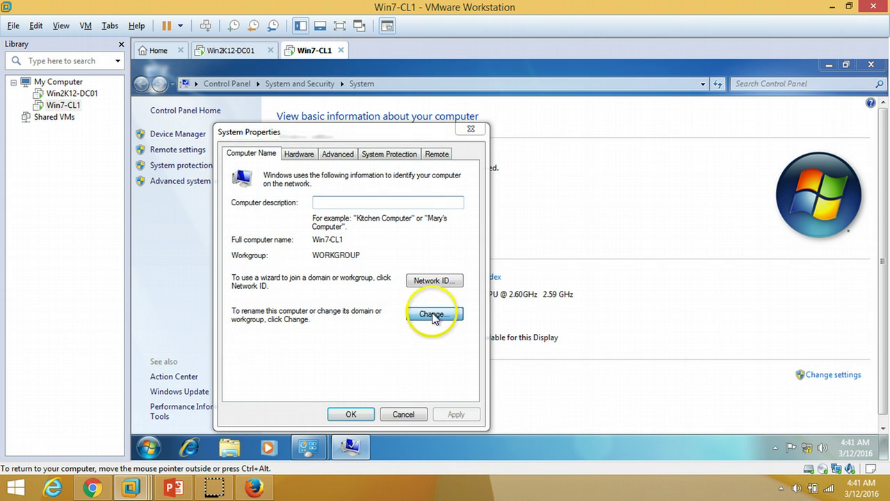
pyautogui.click(434, 314)
pyautogui.click(256, 306)
pyautogui.click(273, 320)
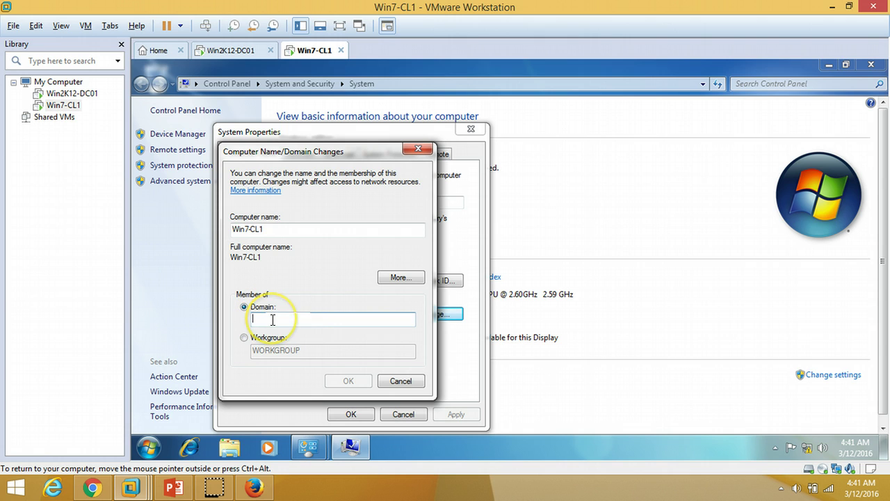
pyautogui.write('VICTORI')
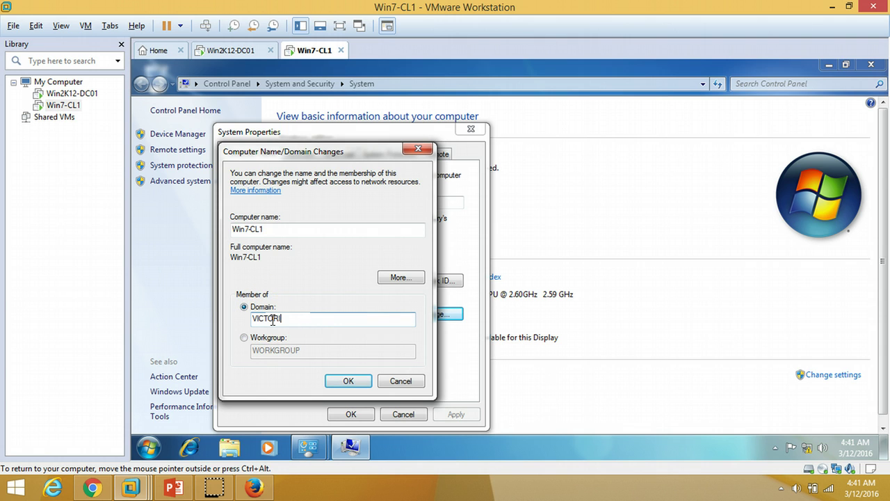
pyautogui.write('NFOSOL')
pyautogui.press('Return')
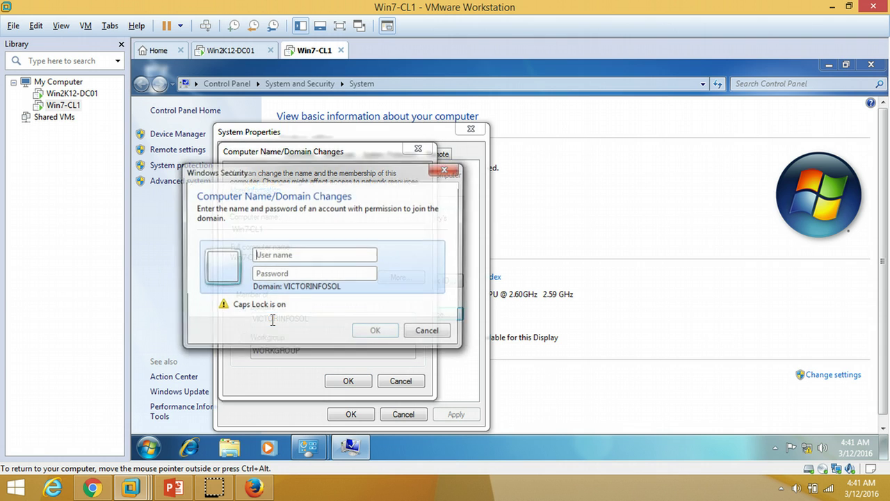
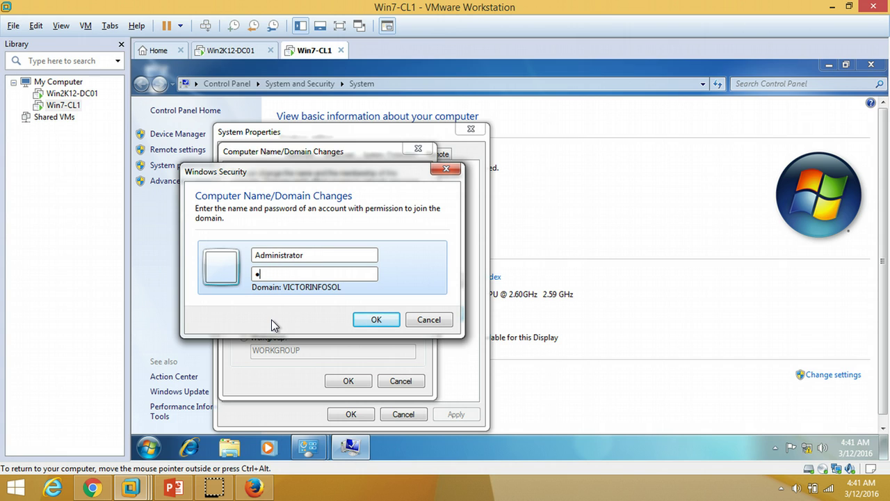
# Step: Supply the domain administrator password to authorize the join, then return to Win2K12-DC01
pyautogui.press('Return')
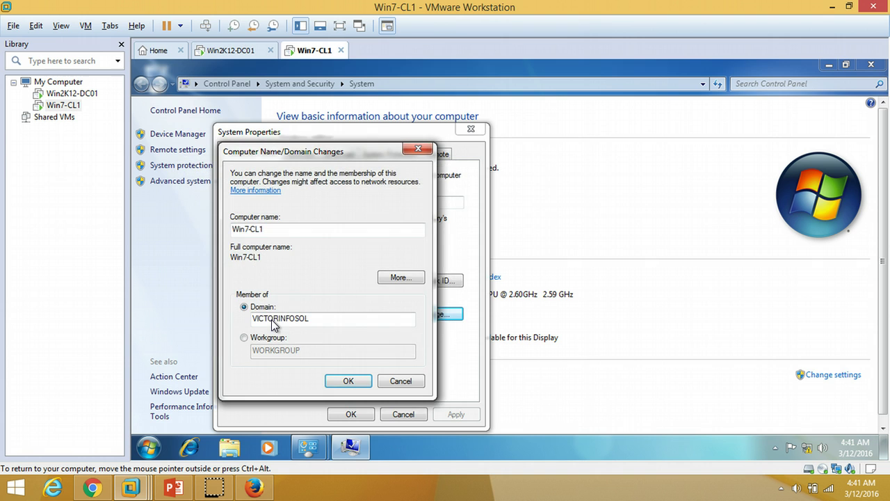
pyautogui.click(252, 54)
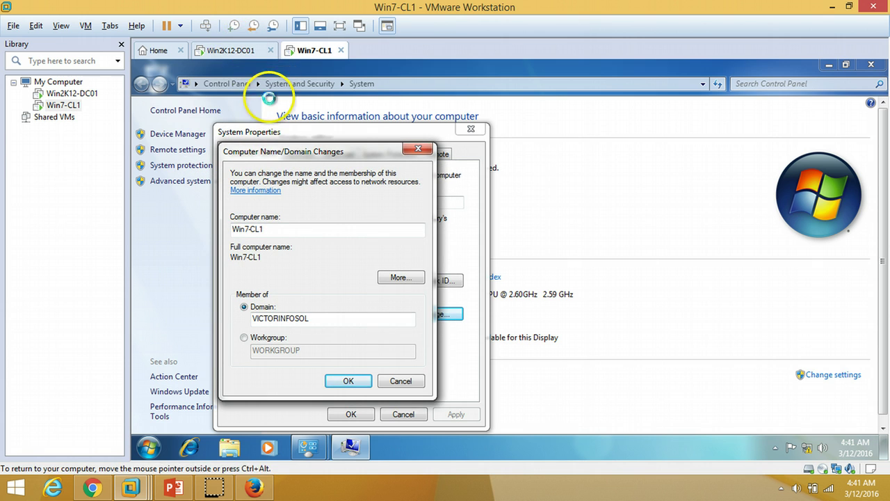
pyautogui.click(240, 52)
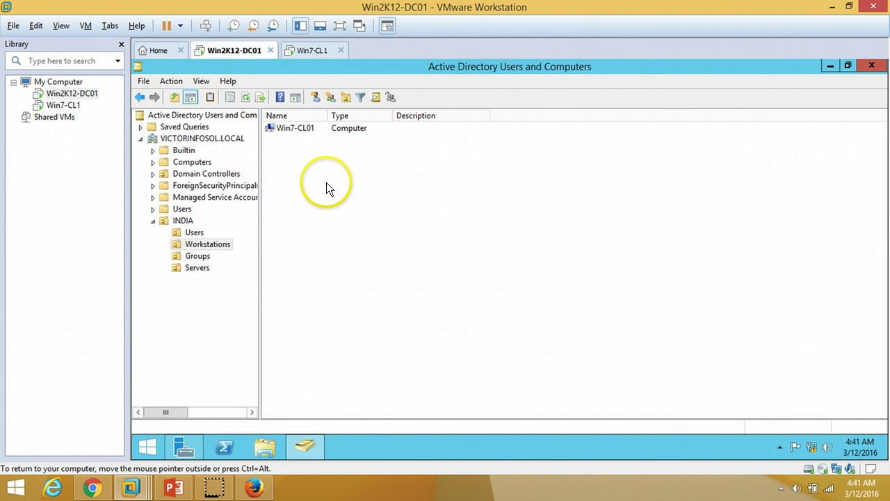
# Step: Compare Win7-CL1's join progress with the Win7-CL01 account in the Workstations OU
pyautogui.click(310, 48)
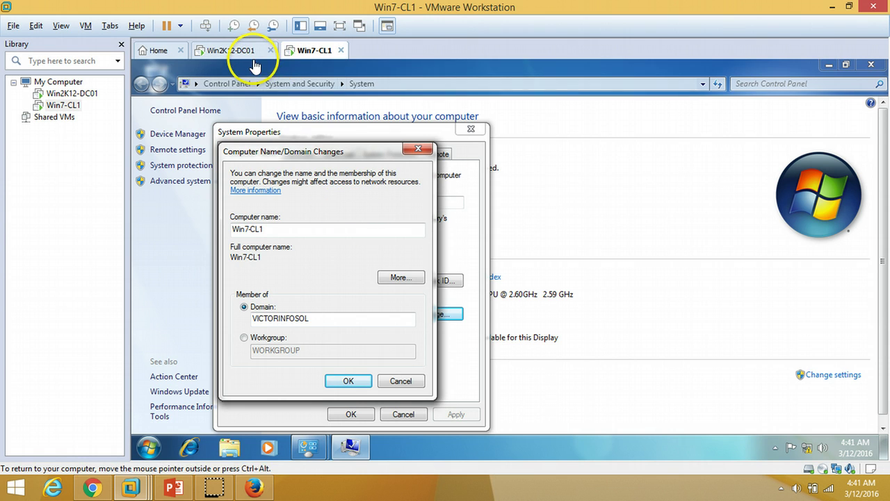
pyautogui.click(234, 50)
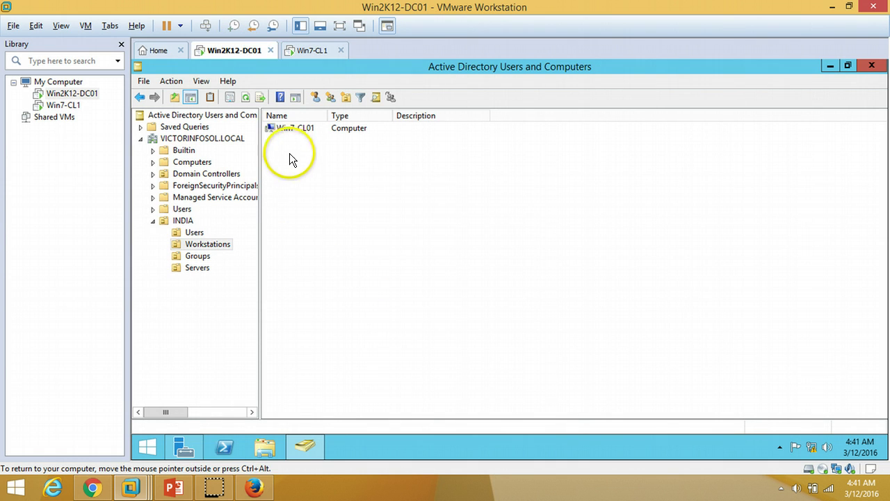
pyautogui.click(298, 129)
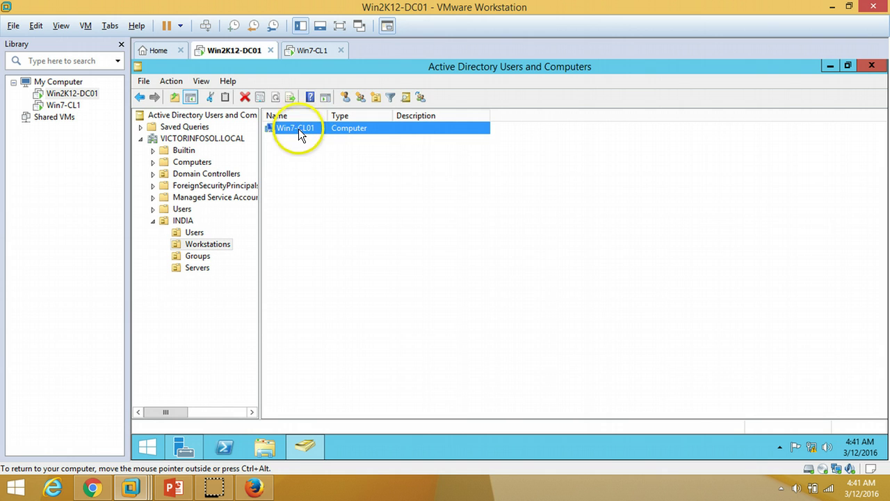
pyautogui.click(310, 55)
pyautogui.click(245, 55)
pyautogui.click(351, 271)
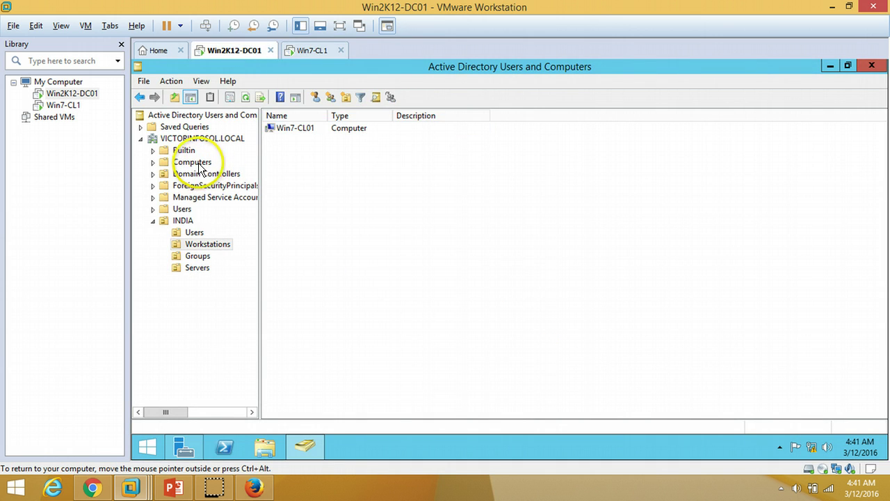
# Step: Refresh the domain's Computers container, confirm it is empty, and return to Win7-CL1
pyautogui.click(198, 161)
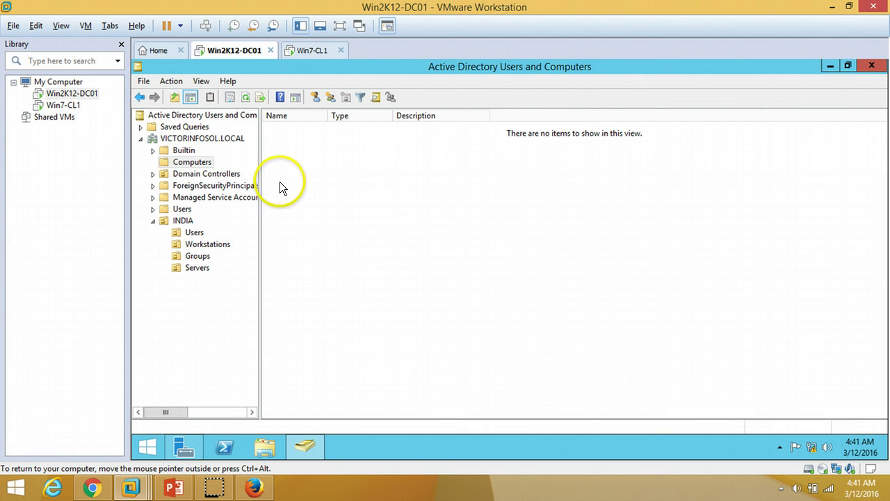
pyautogui.rightClick(318, 192)
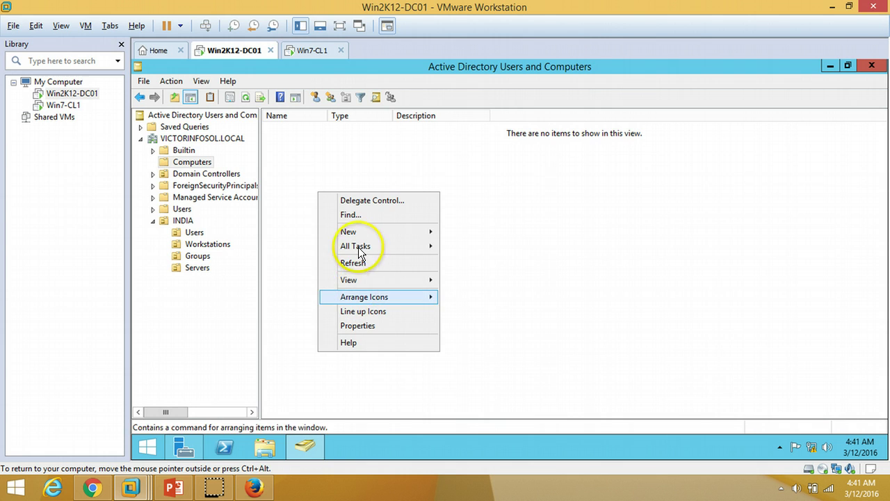
pyautogui.click(360, 266)
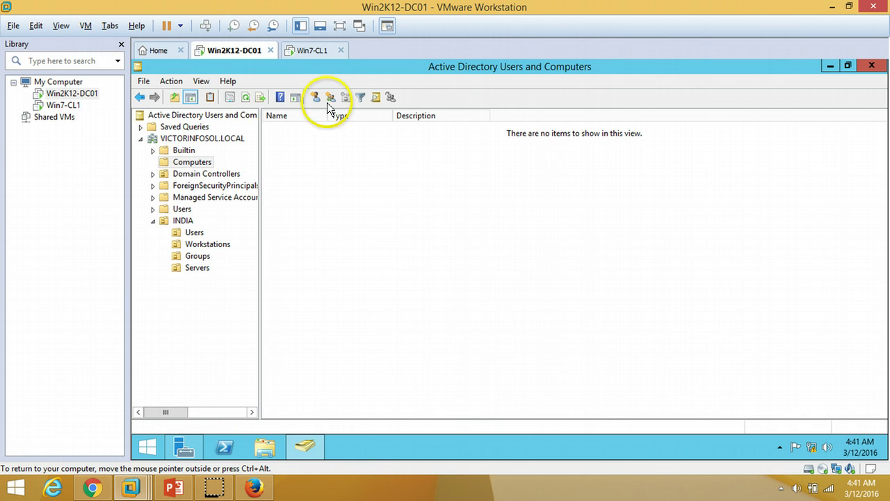
pyautogui.click(312, 51)
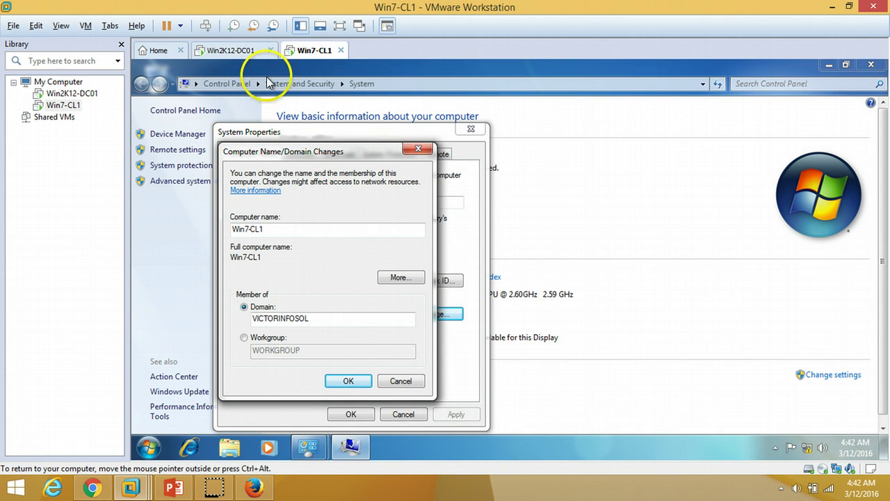
# Step: Check the Workstations OU on Win2K12-DC01, then find the VICTORINFOSOL welcome message on Win7-CL1
pyautogui.click(233, 50)
pyautogui.click(206, 245)
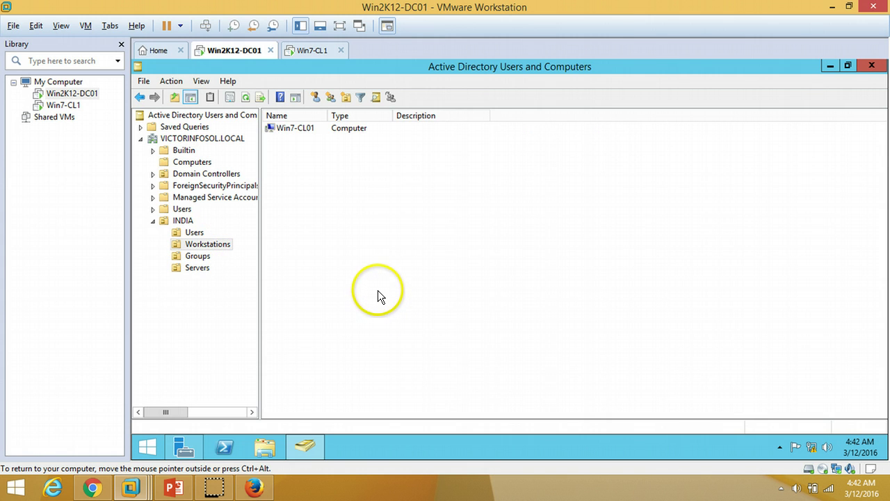
pyautogui.click(311, 50)
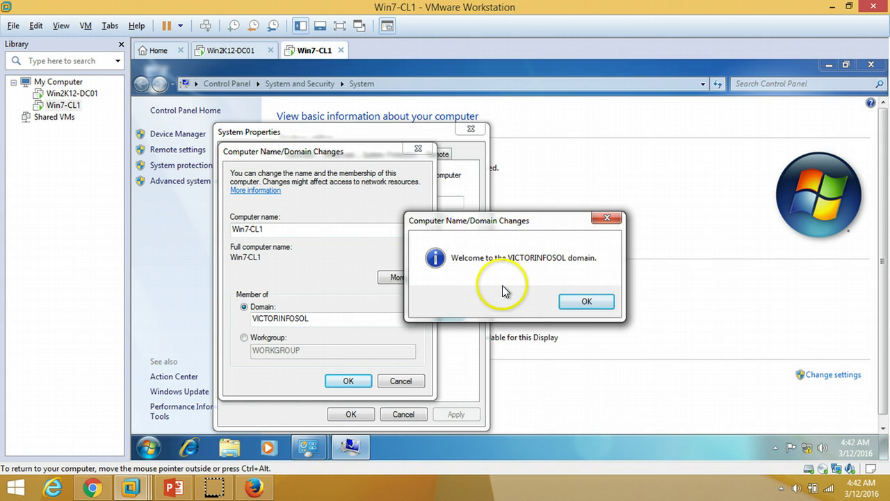
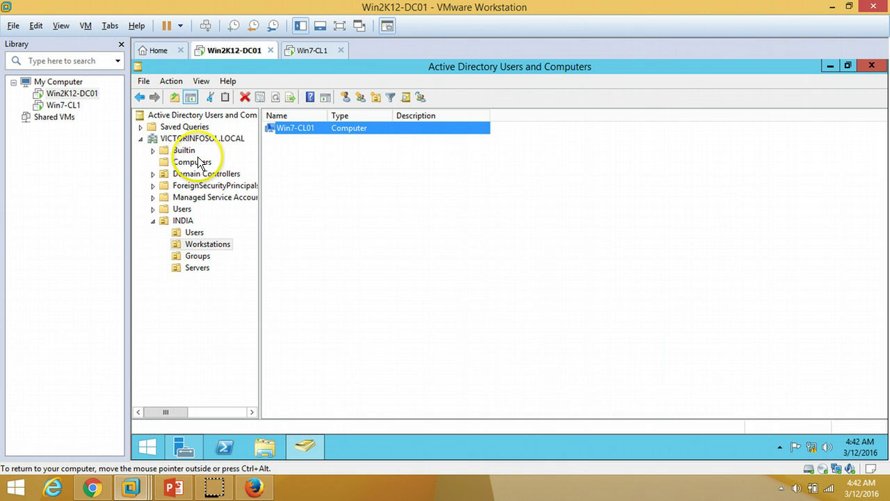
# Step: Check the Win7-CL01 computer's operating system details in the Workstations OU
pyautogui.click(192, 162)
pyautogui.click(199, 247)
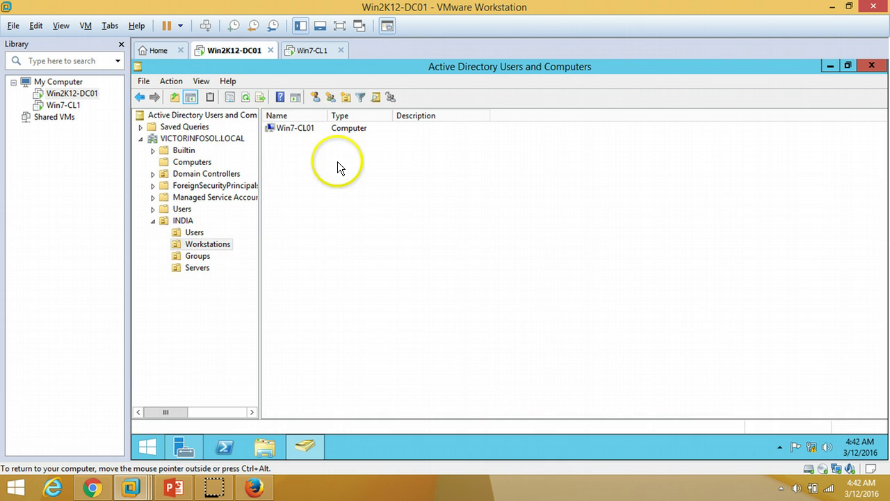
pyautogui.doubleClick(308, 131)
pyautogui.click(439, 115)
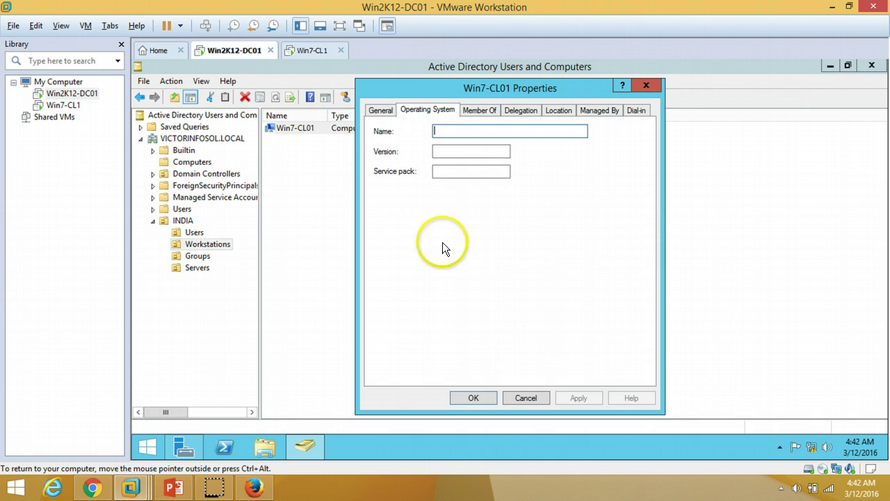
pyautogui.click(480, 402)
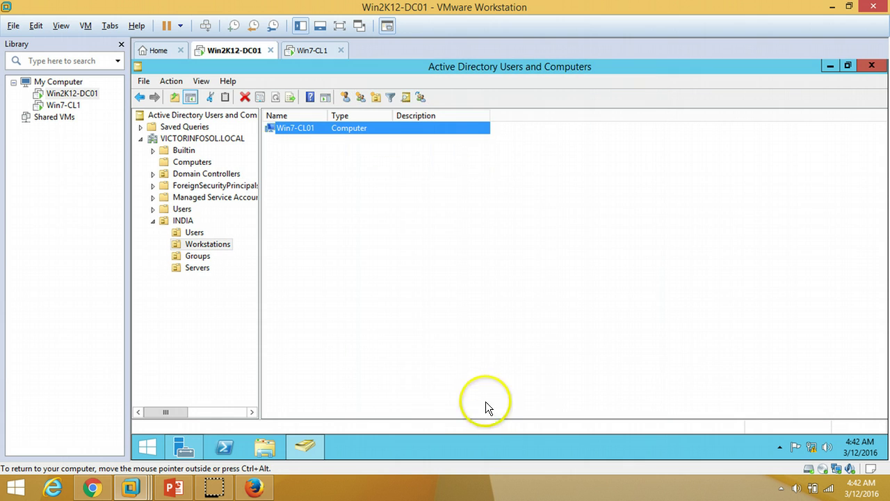
# Step: Start a new user account named IT01 in the INDIA Users OU
pyautogui.click(195, 233)
pyautogui.rightClick(345, 199)
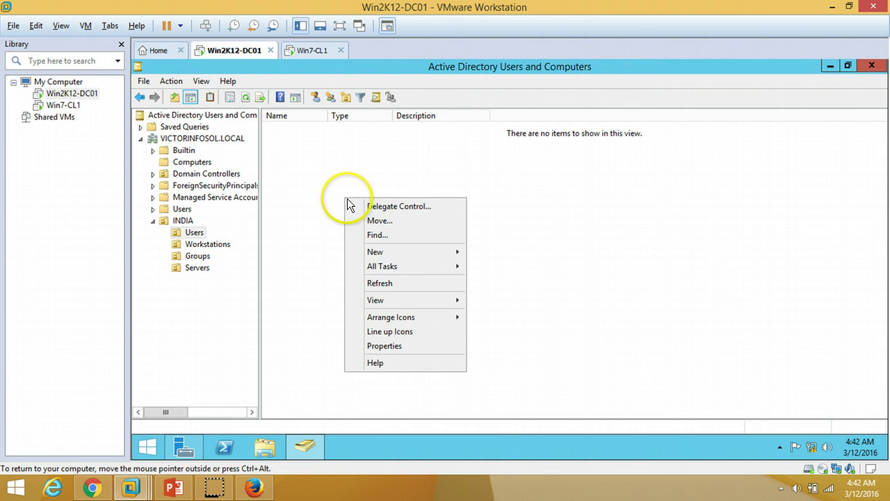
pyautogui.moveTo(445, 256)
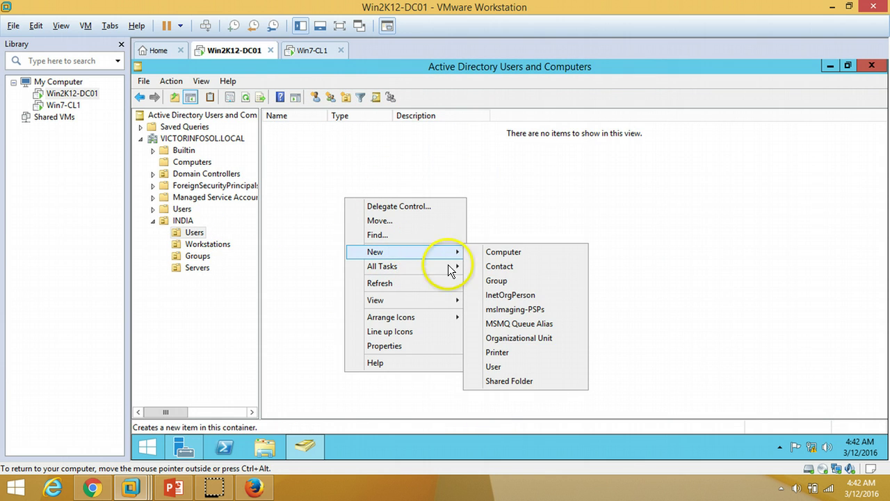
pyautogui.click(508, 367)
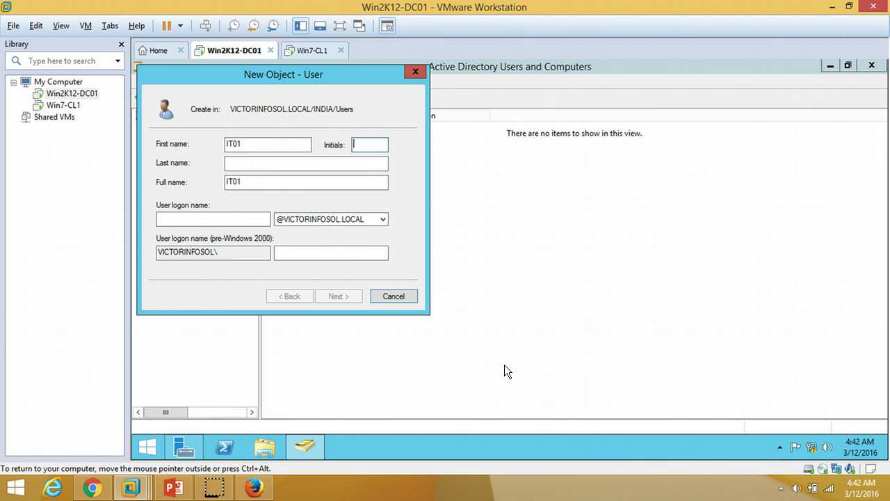
pyautogui.press('Tab')
pyautogui.press('Tab')
pyautogui.press('Tab')
pyautogui.write('IT01')
# Step: Give IT01 a password that the user cannot change and that never expires
pyautogui.click(341, 297)
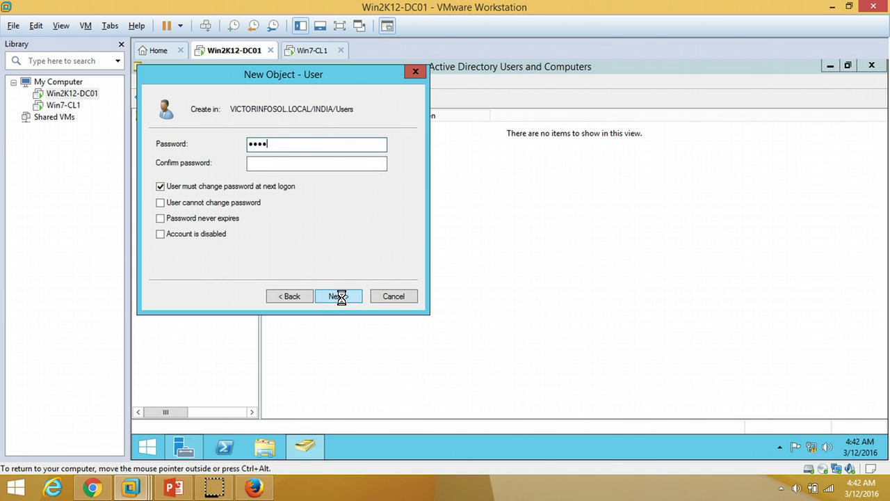
pyautogui.press('Tab')
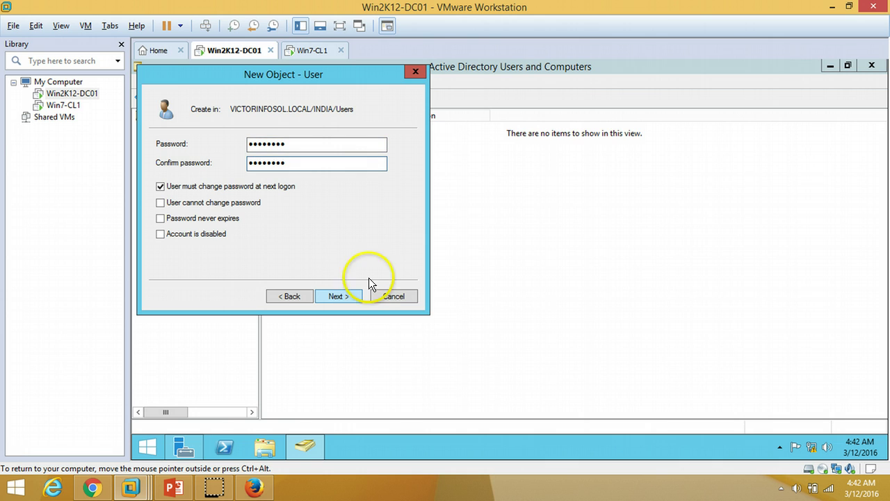
pyautogui.click(218, 187)
pyautogui.click(222, 202)
pyautogui.click(206, 219)
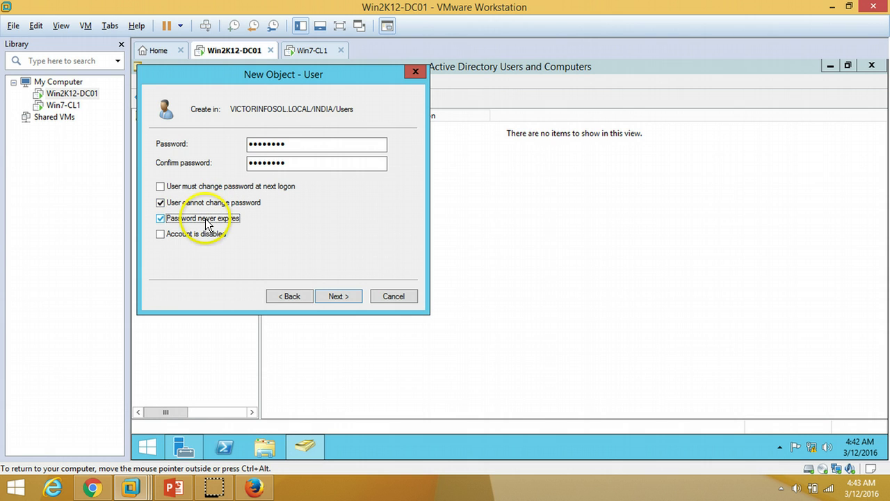
pyautogui.hotkey('alt', 'p')
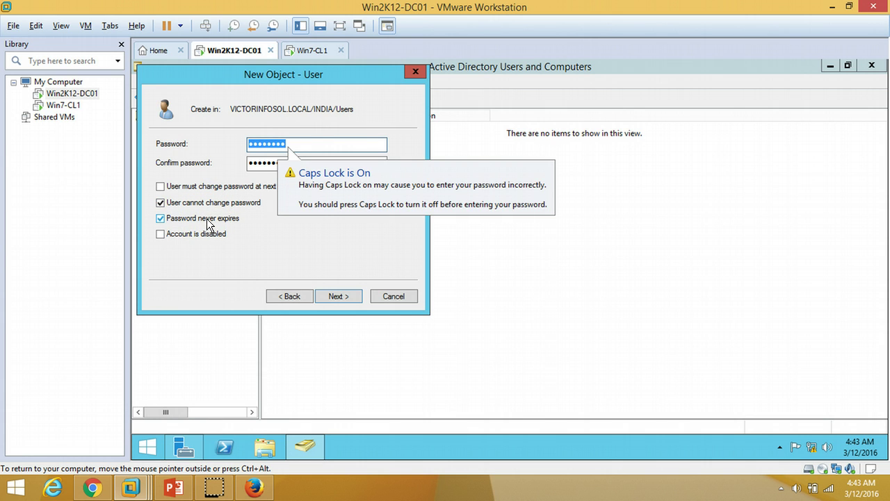
pyautogui.click(333, 293)
pyautogui.click(336, 297)
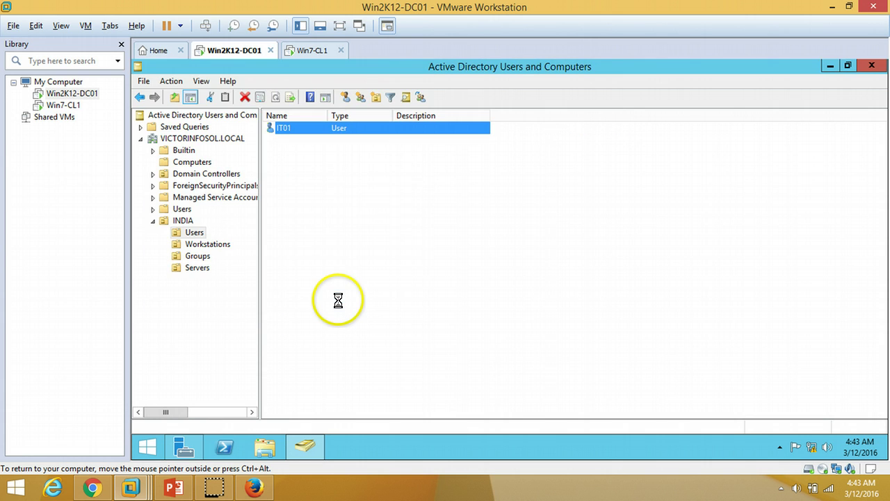
# Step: Create the IT-Users group in the INDIA Groups OU
pyautogui.click(202, 257)
pyautogui.rightClick(351, 189)
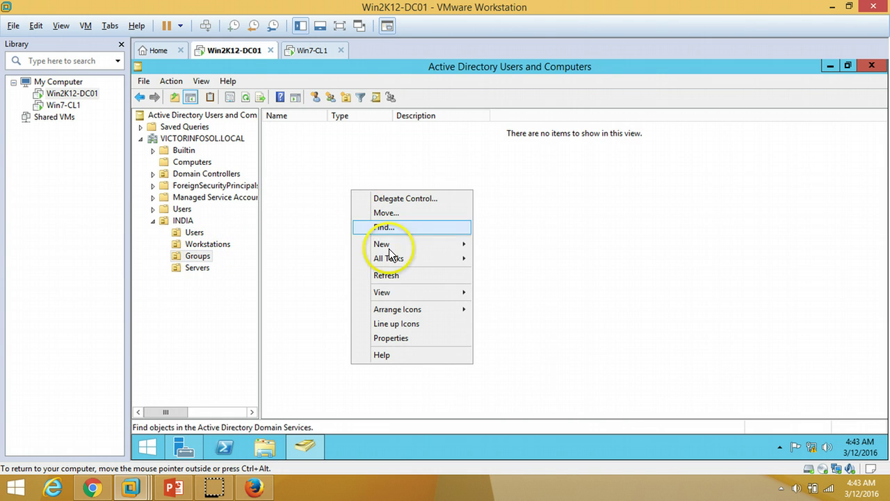
pyautogui.moveTo(402, 244)
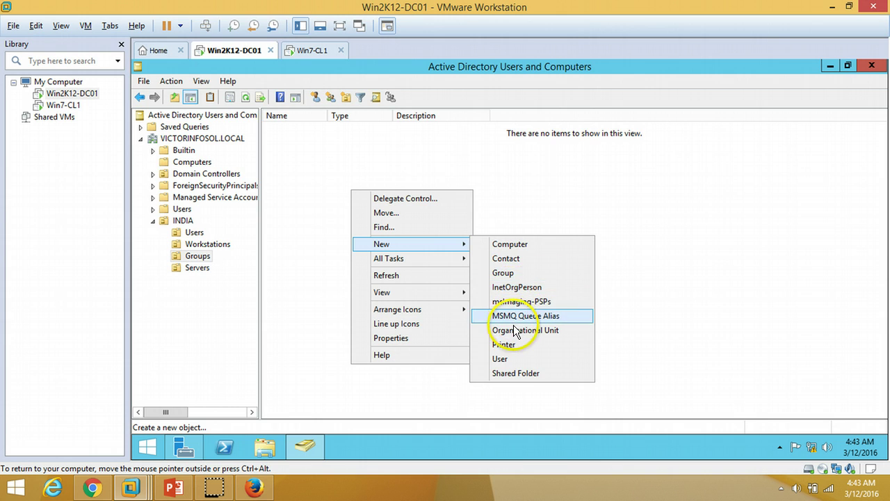
pyautogui.click(502, 273)
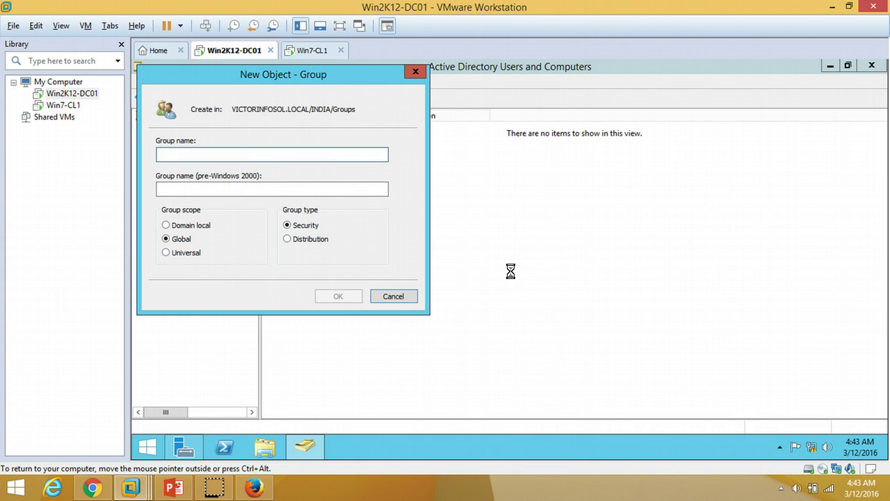
pyautogui.write('IT-Users')
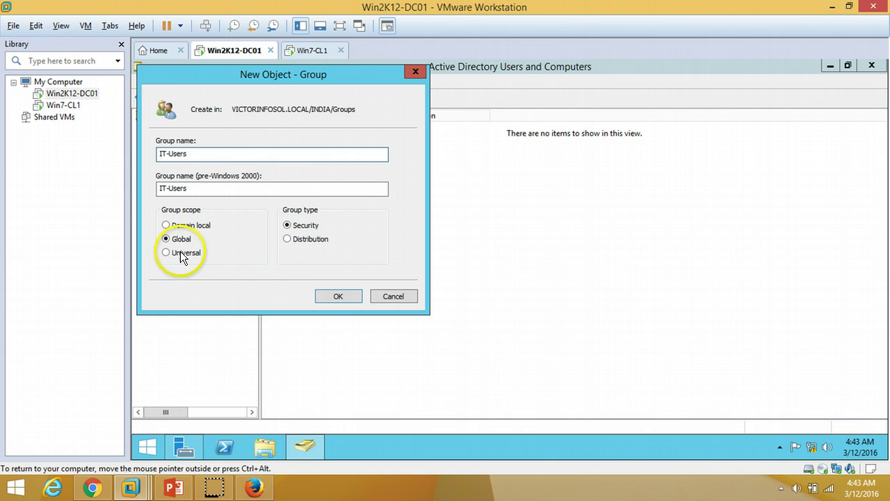
pyautogui.click(338, 296)
# Step: Add IT01 as a member of the IT-Users group
pyautogui.click(283, 169)
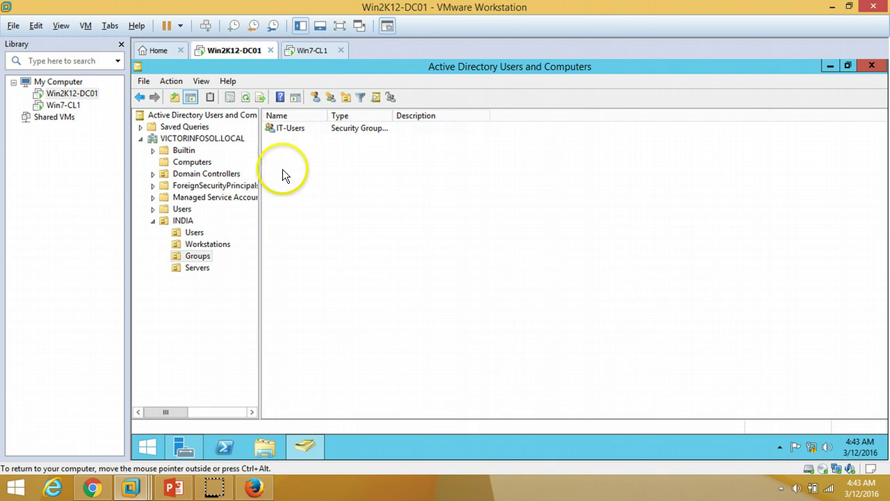
pyautogui.doubleClick(293, 130)
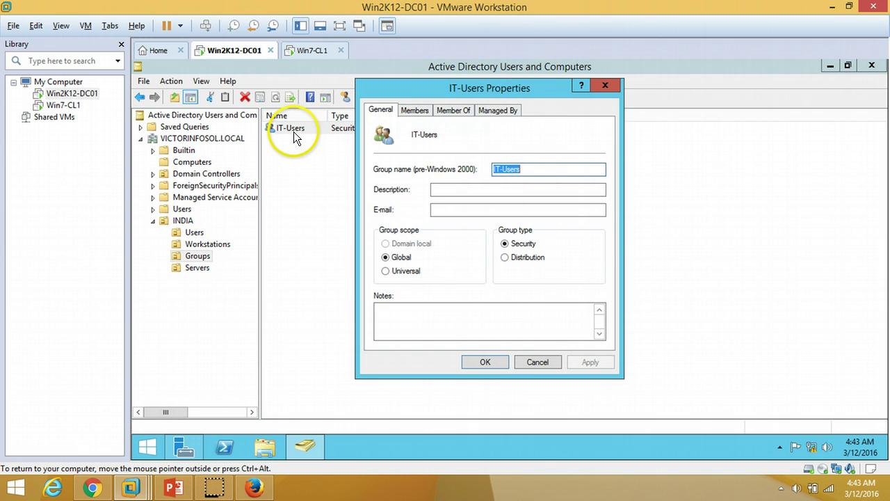
pyautogui.click(416, 110)
pyautogui.click(406, 322)
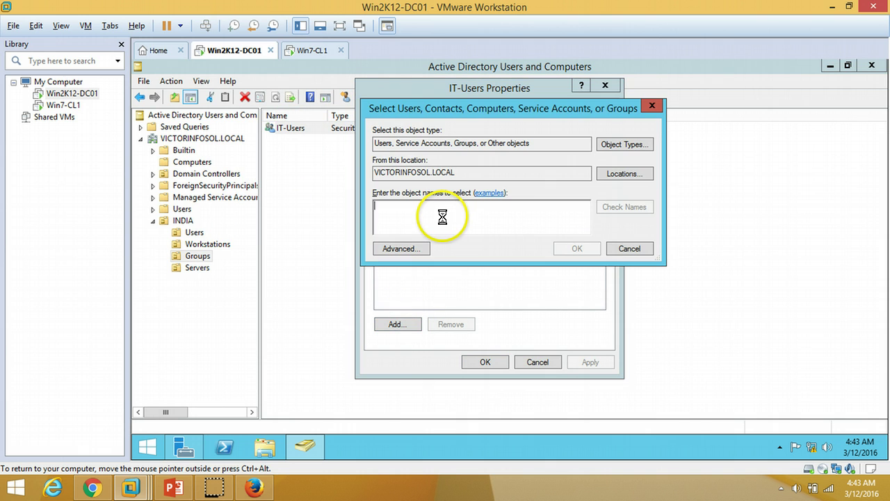
pyautogui.write('IT0')
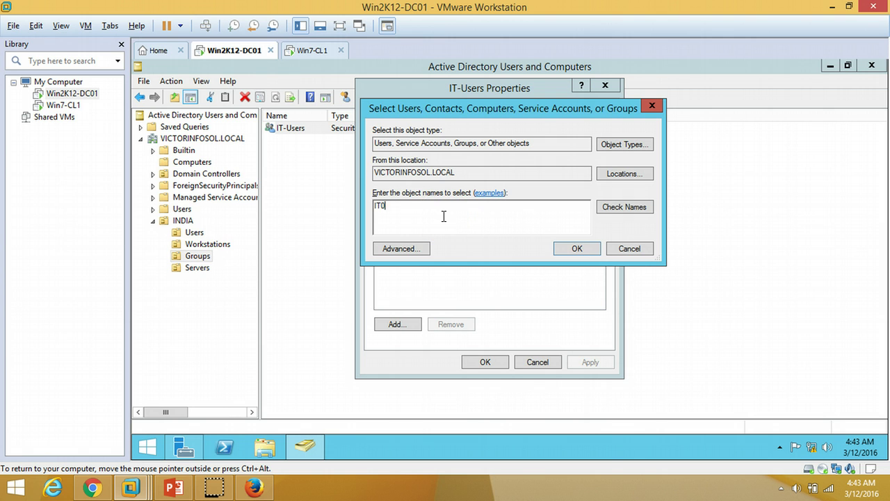
pyautogui.write('1')
pyautogui.click(621, 208)
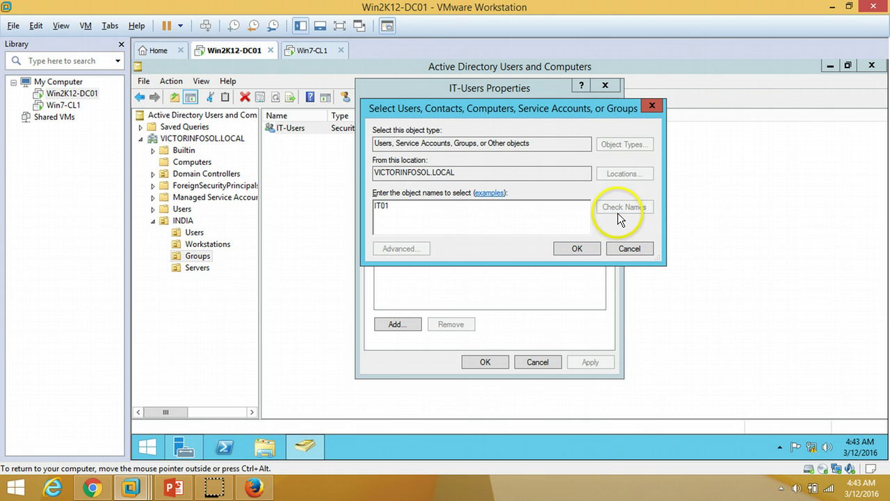
pyautogui.click(588, 247)
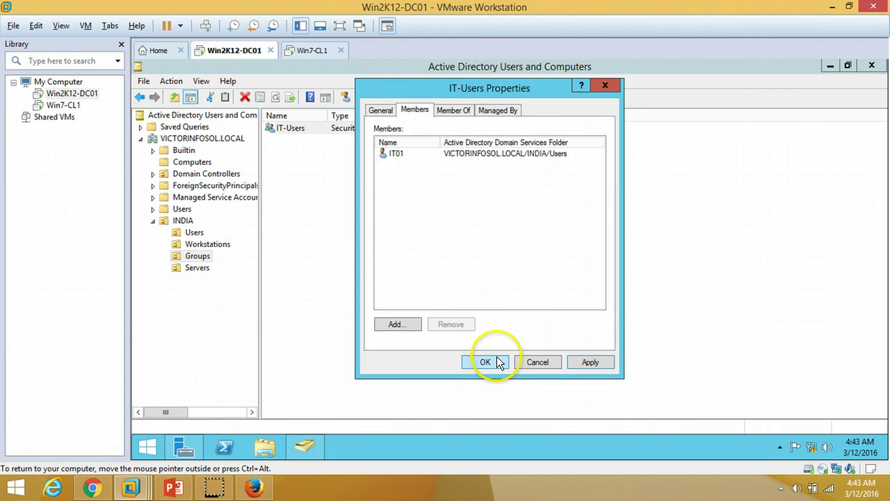
pyautogui.click(499, 363)
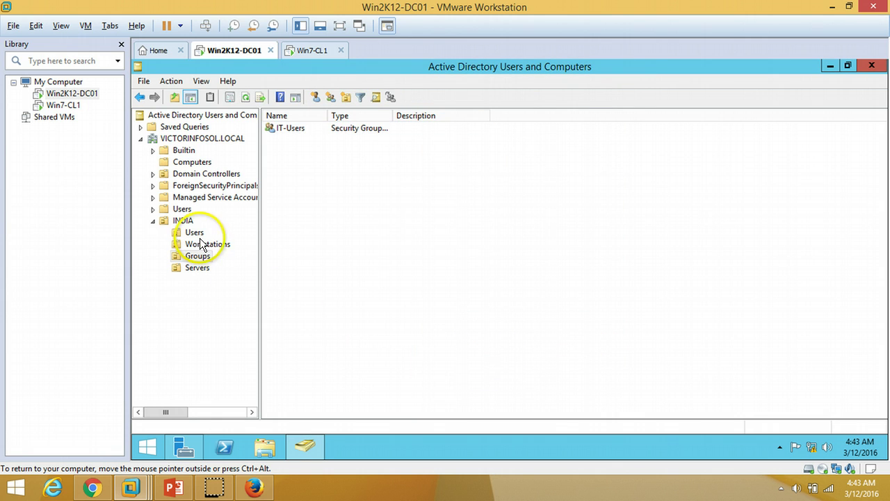
# Step: Confirm IT01 is in the INDIA Users OU, then return to INDIA Groups
pyautogui.click(195, 232)
pyautogui.click(287, 129)
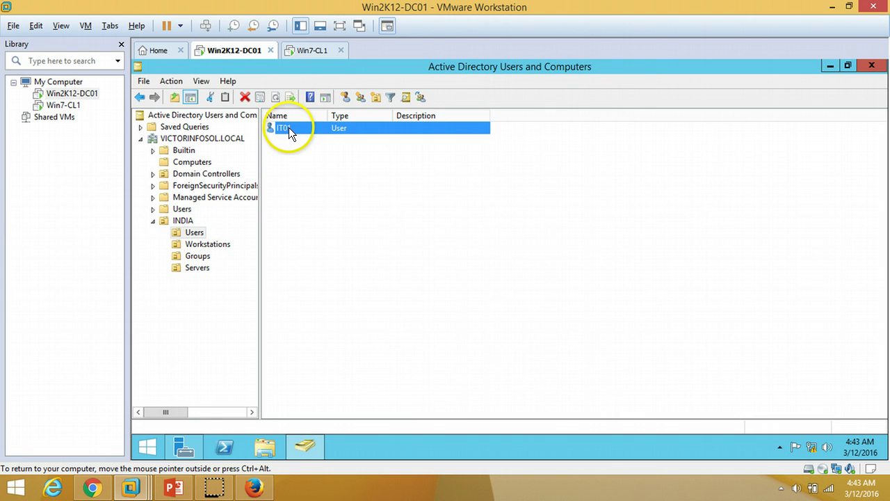
pyautogui.click(199, 256)
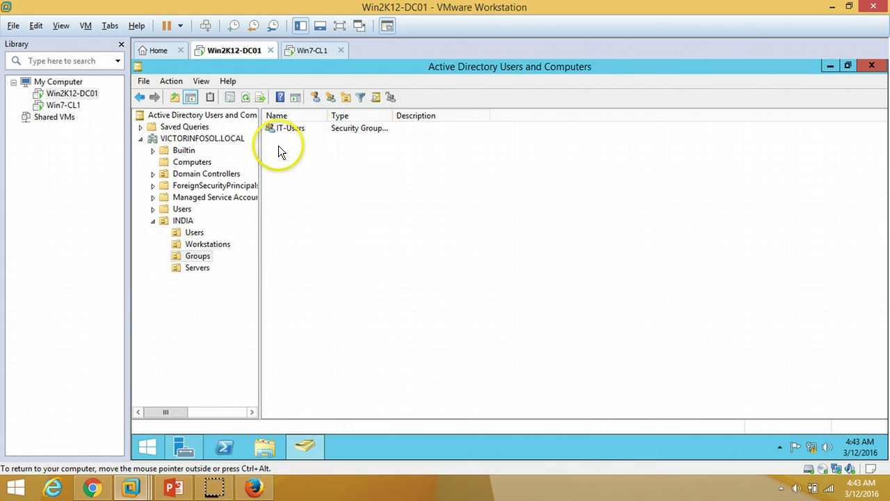
pyautogui.moveTo(287, 126); pyautogui.dragTo(202, 245)
# Step: Submit a domain logon as another user on Win7-CL1, then return to the domain controller
pyautogui.click(312, 50)
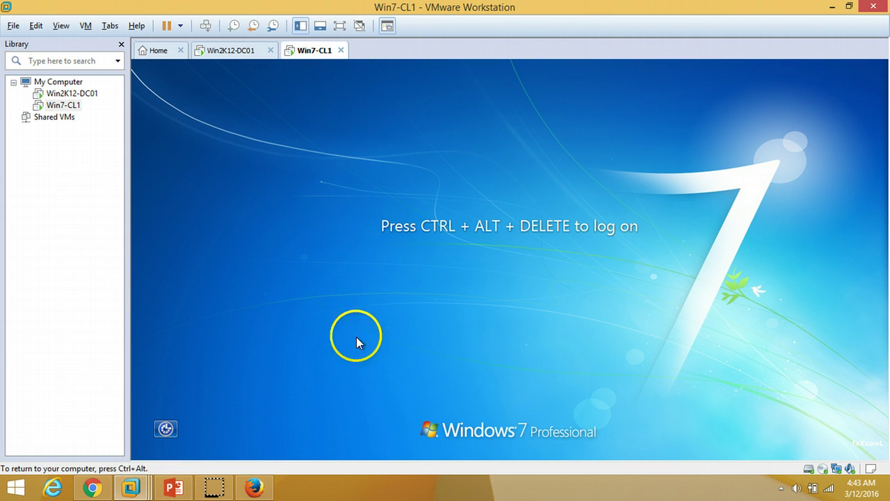
pyautogui.click(205, 26)
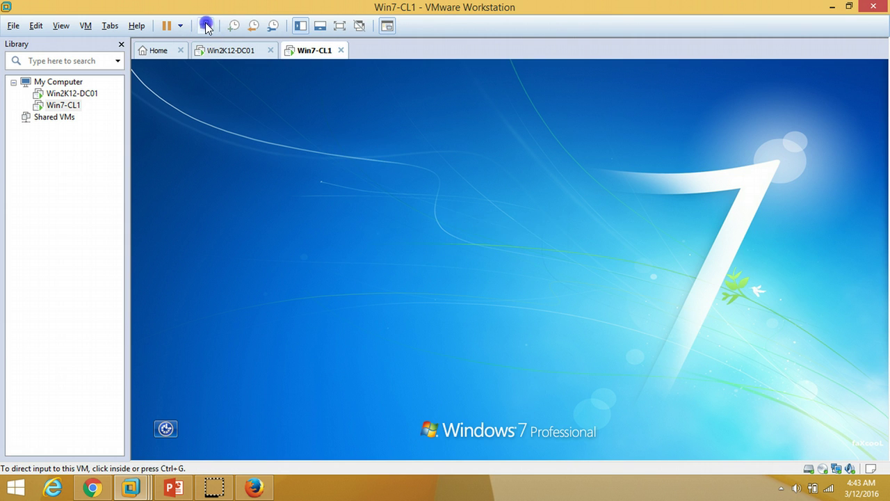
pyautogui.click(510, 386)
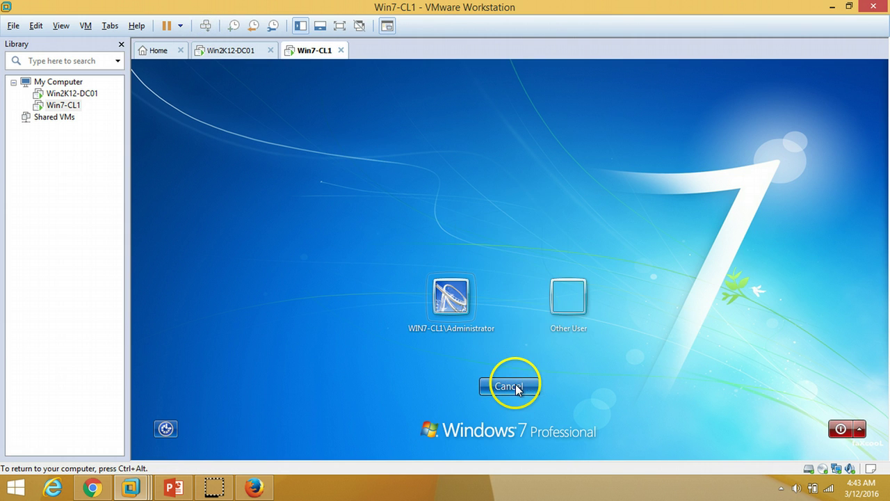
pyautogui.click(572, 306)
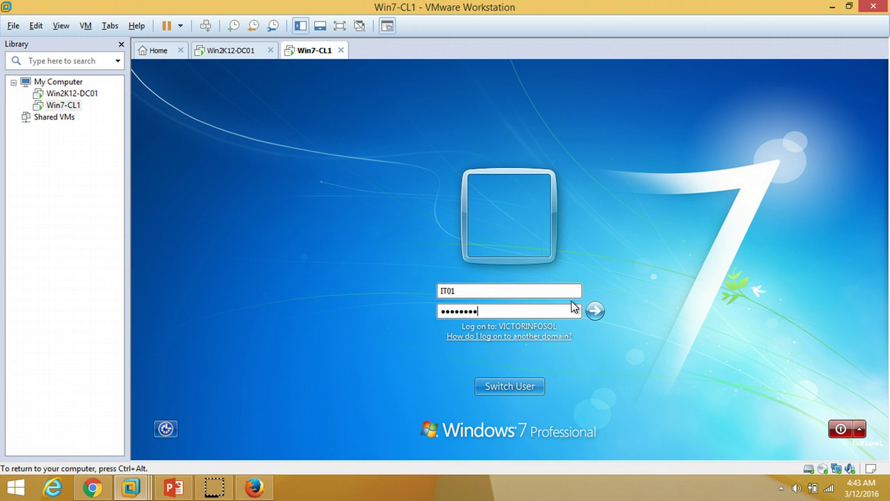
pyautogui.press('Return')
pyautogui.hotkey('ctrl', 'alt')
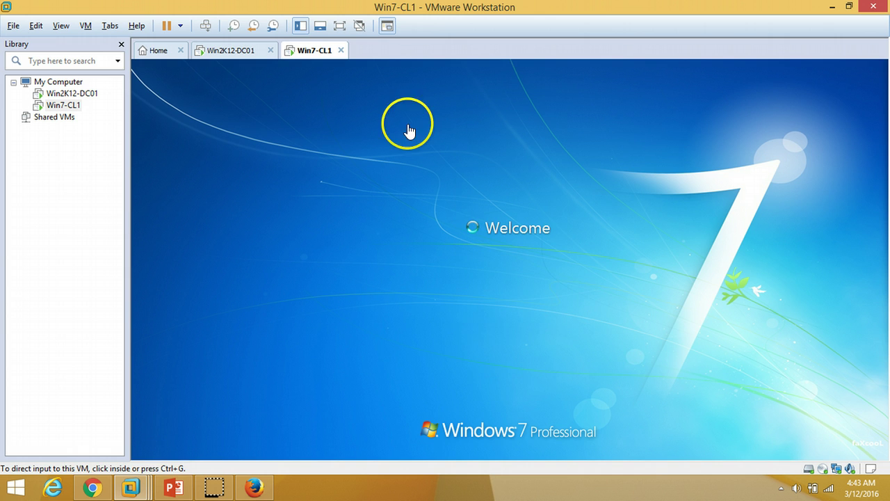
pyautogui.click(234, 52)
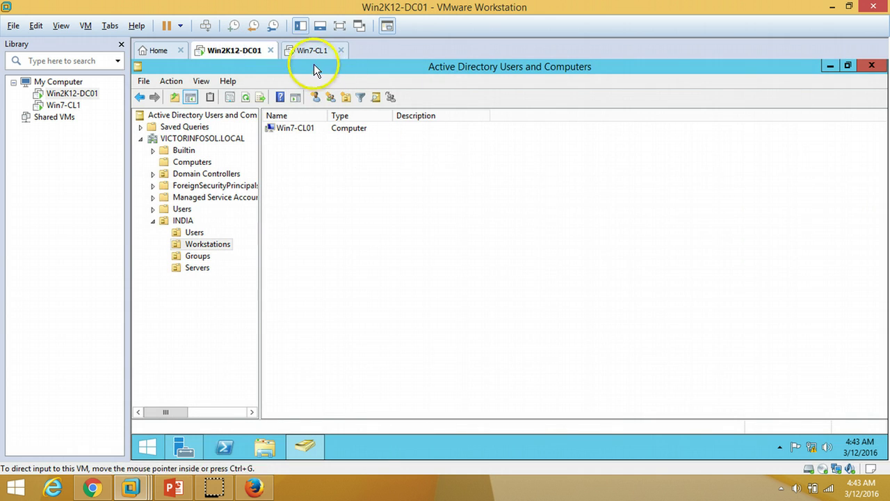
# Step: Review Win7-CL01's operating system details on the domain controller
pyautogui.click(312, 51)
pyautogui.click(249, 52)
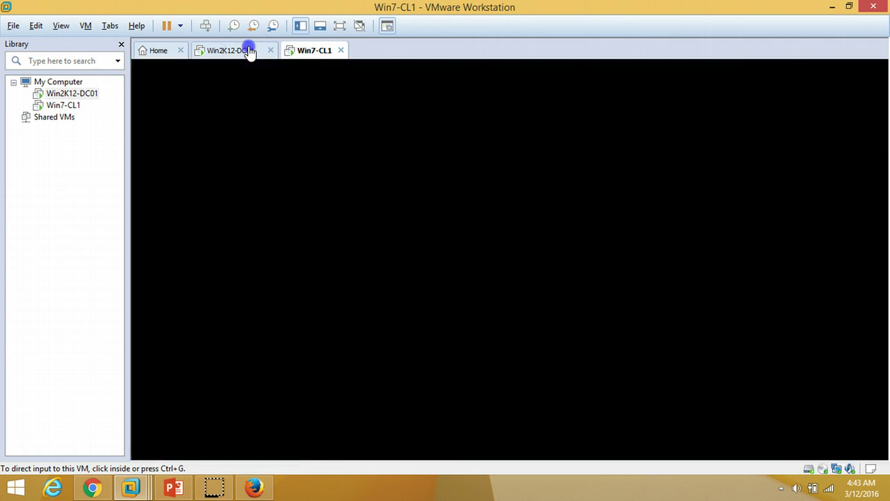
pyautogui.doubleClick(290, 129)
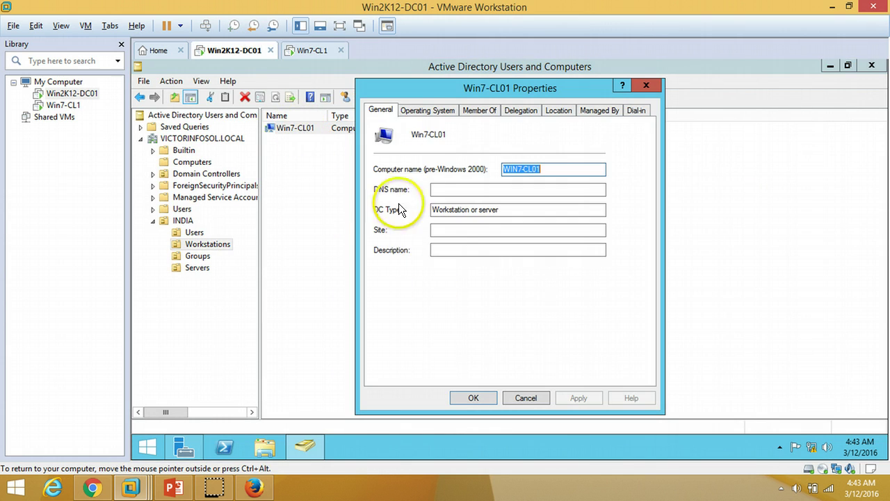
pyautogui.click(420, 111)
pyautogui.click(475, 397)
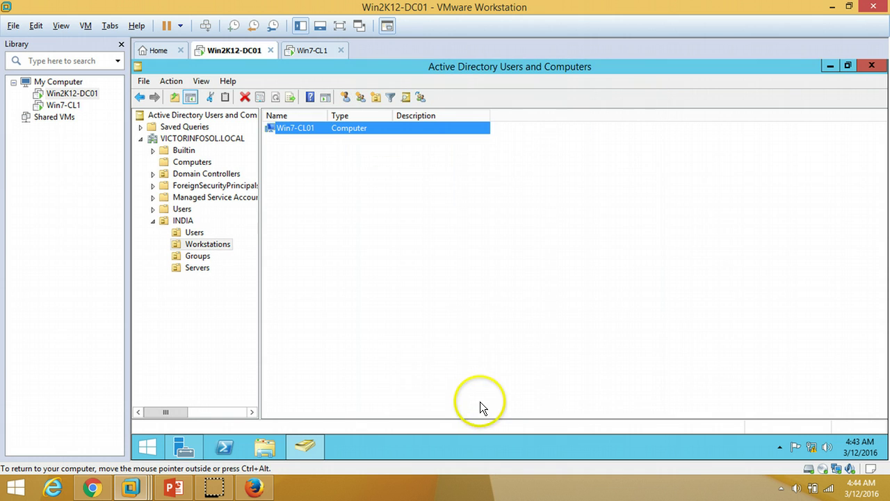
# Step: Refresh the Computers container and check WIN7-CL1's operating system details
pyautogui.click(192, 161)
pyautogui.rightClick(308, 237)
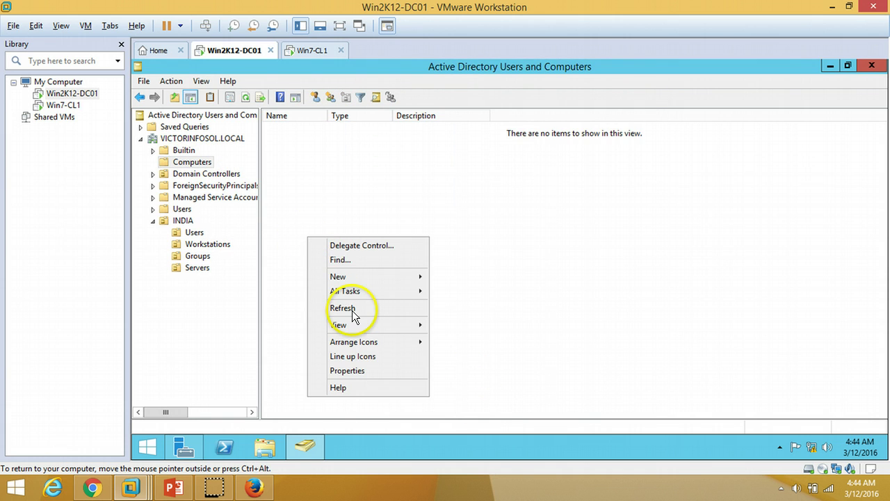
pyautogui.click(352, 311)
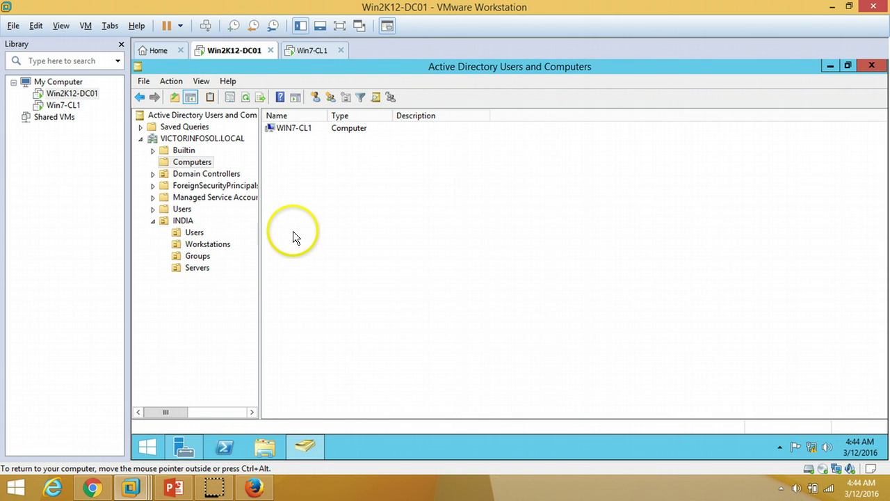
pyautogui.doubleClick(301, 129)
pyautogui.click(425, 109)
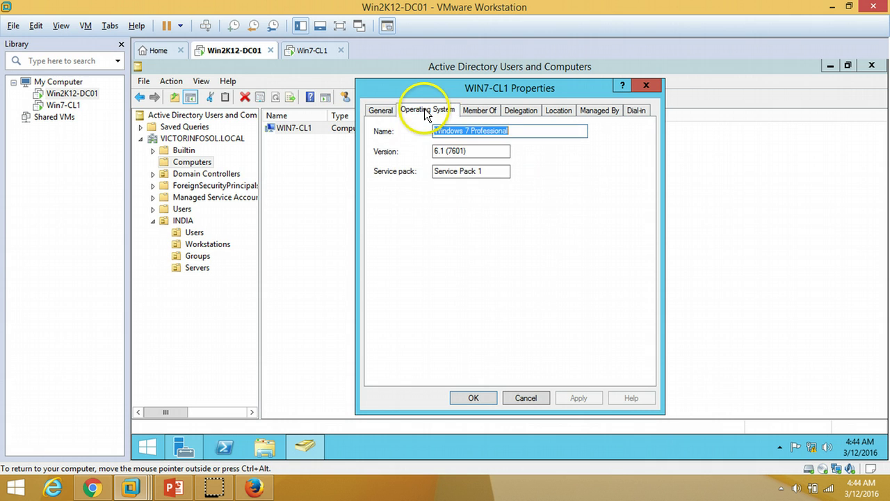
pyautogui.click(473, 398)
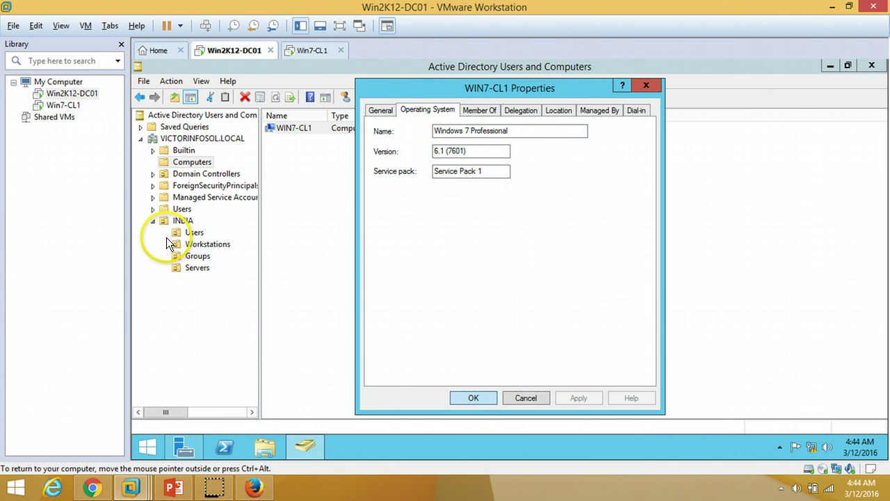
# Step: Recheck Win7-CL01's operating system in Workstations, then return to Computers
pyautogui.click(206, 244)
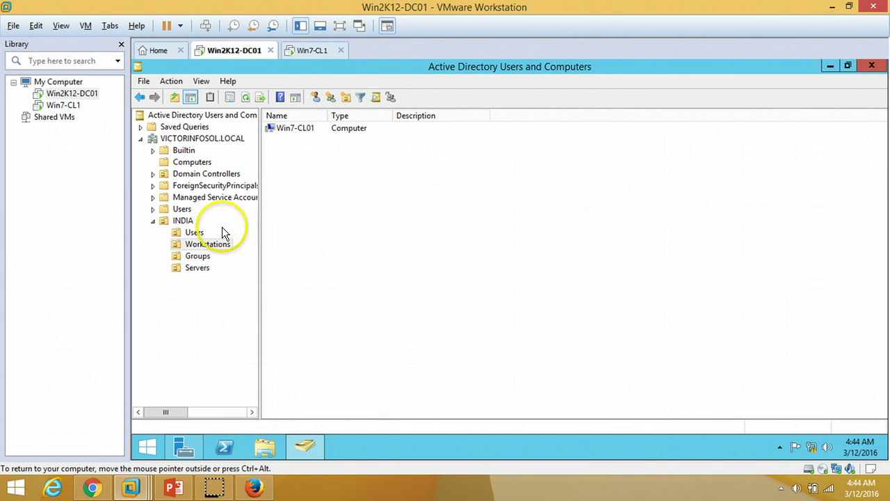
pyautogui.doubleClick(301, 131)
pyautogui.click(432, 111)
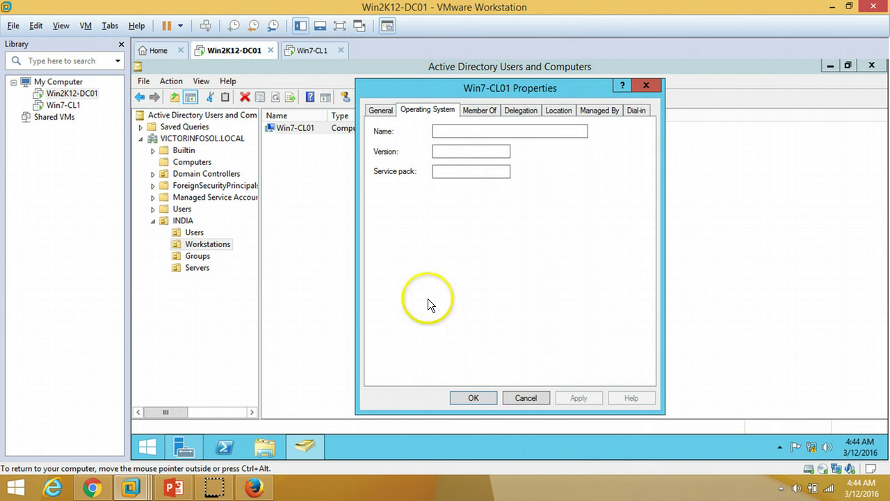
pyautogui.click(478, 398)
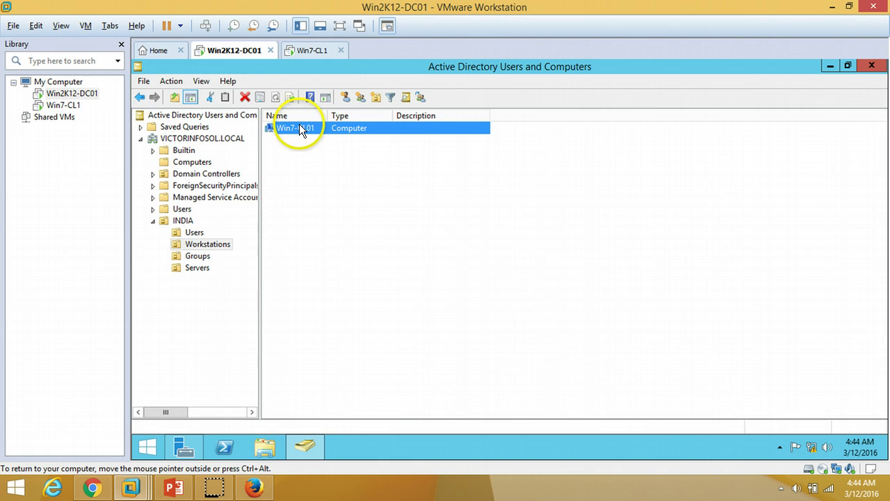
pyautogui.click(203, 161)
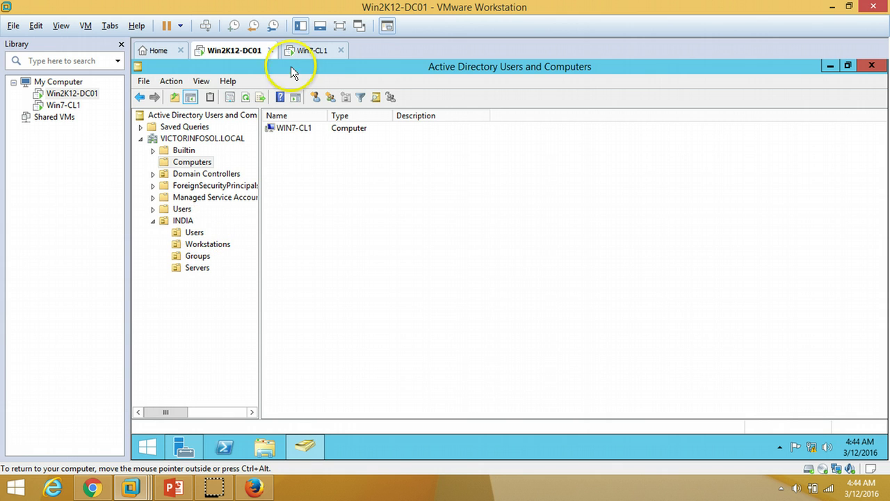
# Step: Confirm WIN7-CL1 runs Windows 7 version 6.1 (7601) on its Operating System tab
pyautogui.click(306, 50)
pyautogui.click(255, 52)
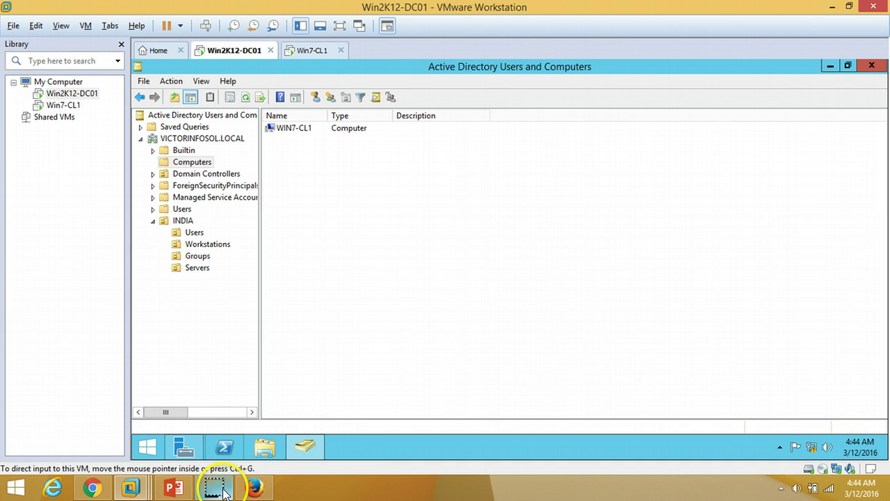
pyautogui.click(313, 50)
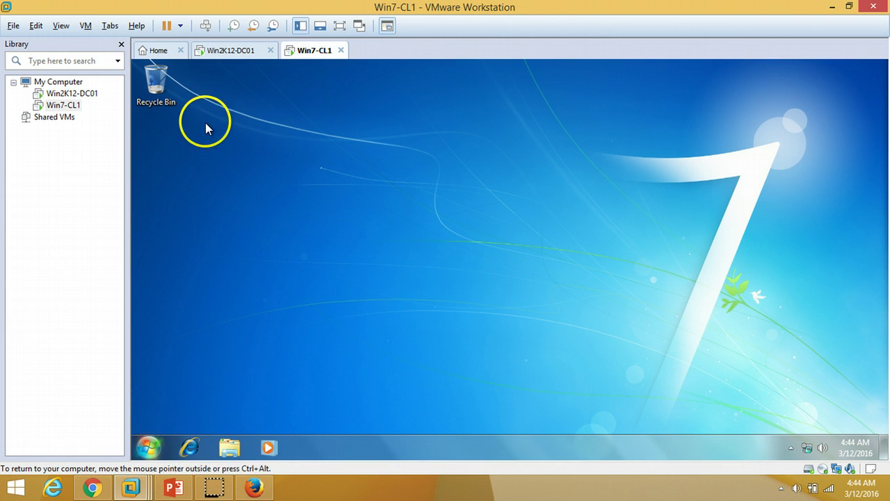
pyautogui.click(231, 49)
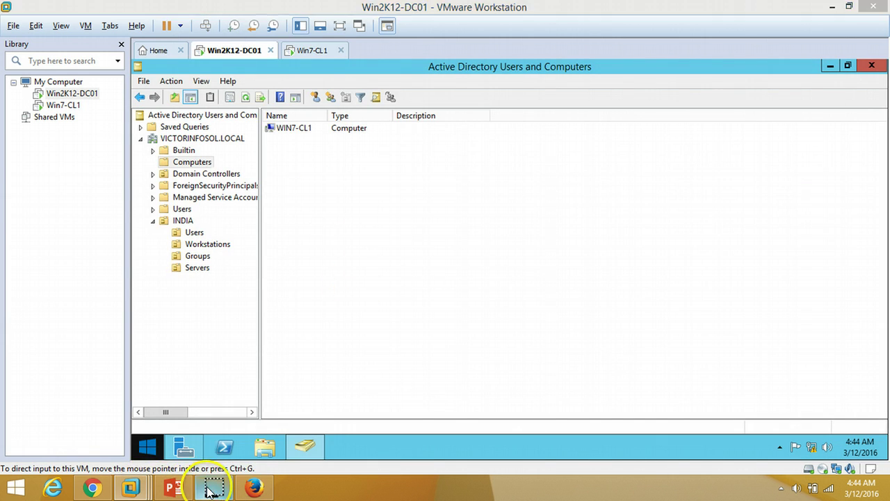
pyautogui.click(208, 244)
pyautogui.doubleClick(299, 132)
pyautogui.click(426, 110)
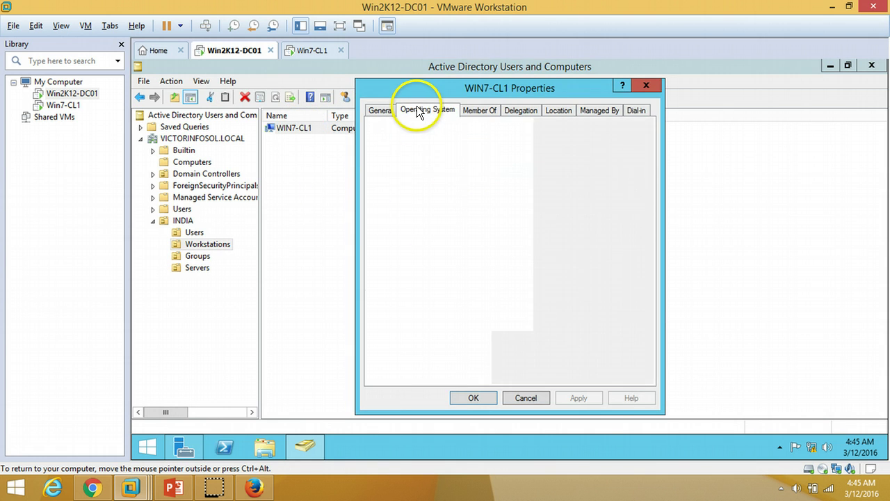
pyautogui.moveTo(478, 83); pyautogui.dragTo(369, 68)
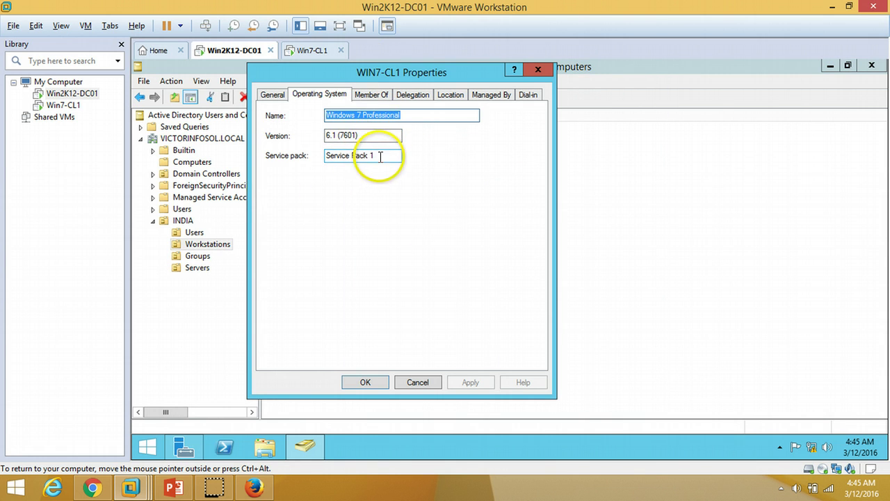
pyautogui.moveTo(393, 136); pyautogui.dragTo(306, 136)
# Step: Show Win7-CL1's maximized System page with domain VICTORINFOSOL.LOCAL, then close WIN7-CL1 properties
pyautogui.click(297, 56)
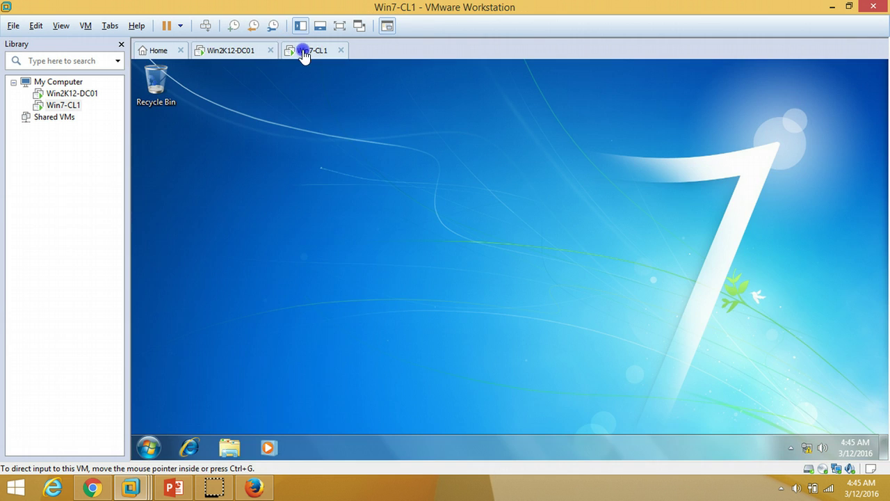
pyautogui.click(160, 442)
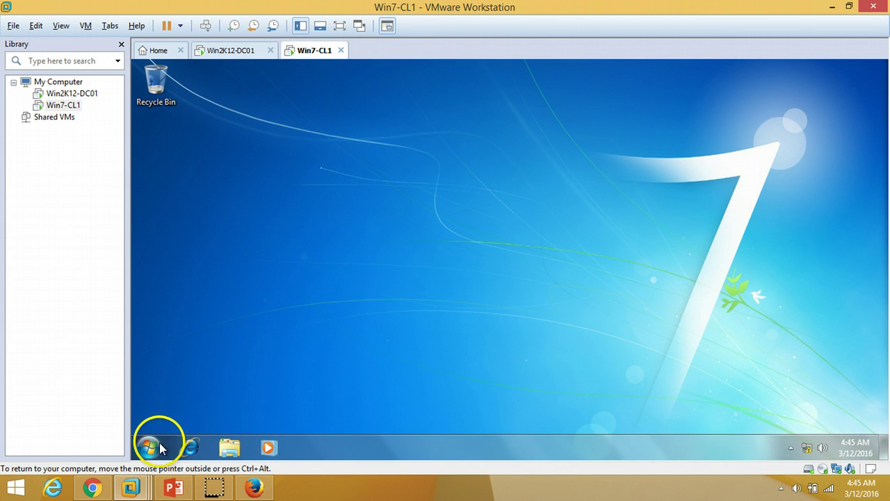
pyautogui.rightClick(340, 257)
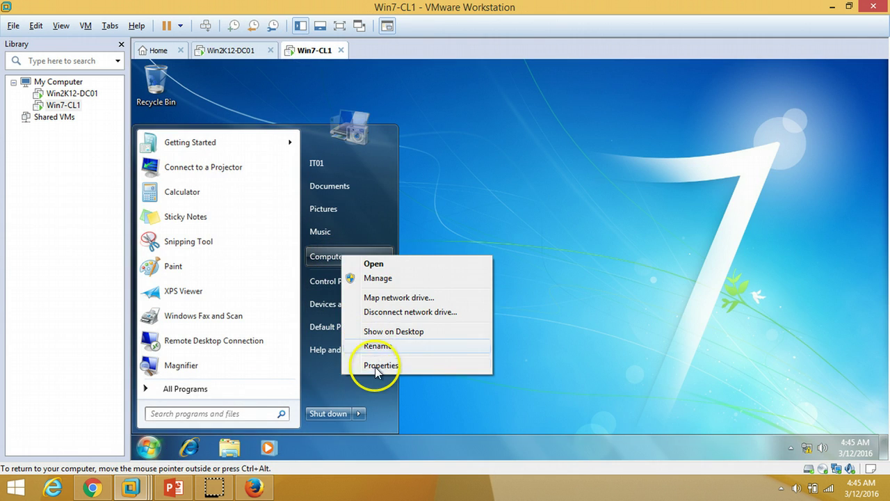
pyautogui.click(379, 368)
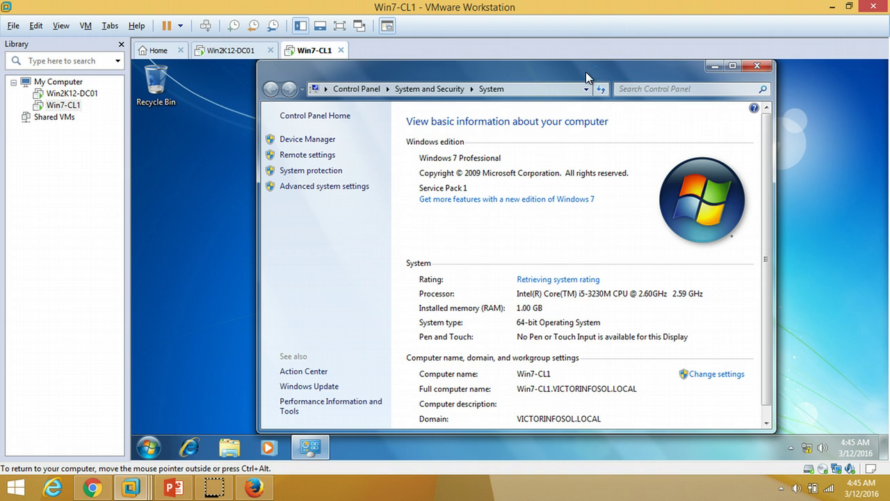
pyautogui.doubleClick(587, 72)
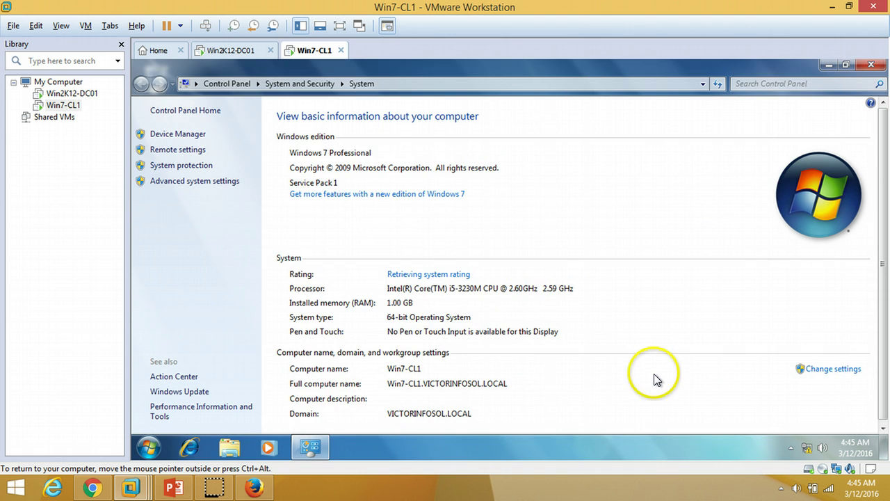
pyautogui.click(247, 50)
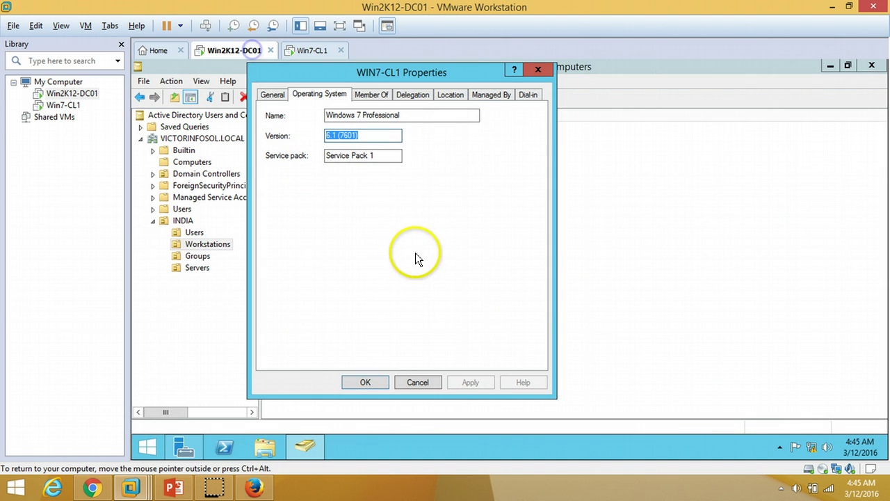
pyautogui.click(441, 382)
# Step: Open DNS Manager from Server Manager's Tools, maximized
pyautogui.click(871, 65)
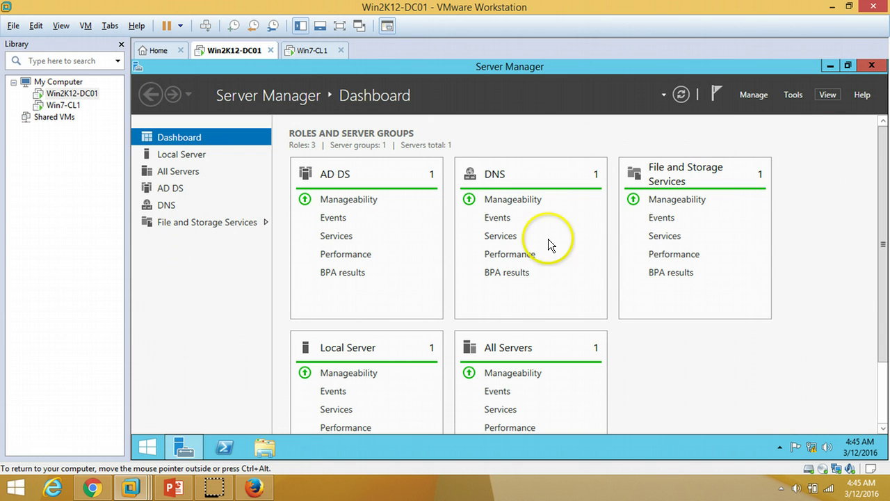
pyautogui.click(795, 95)
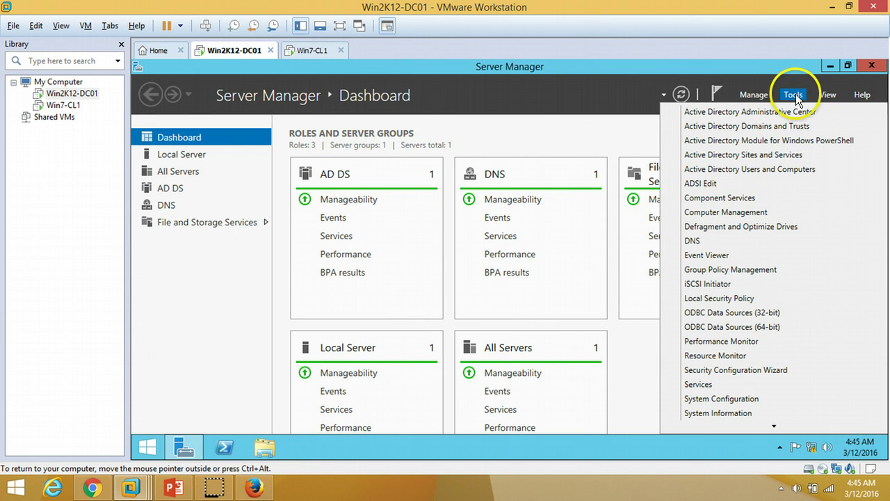
pyautogui.click(721, 241)
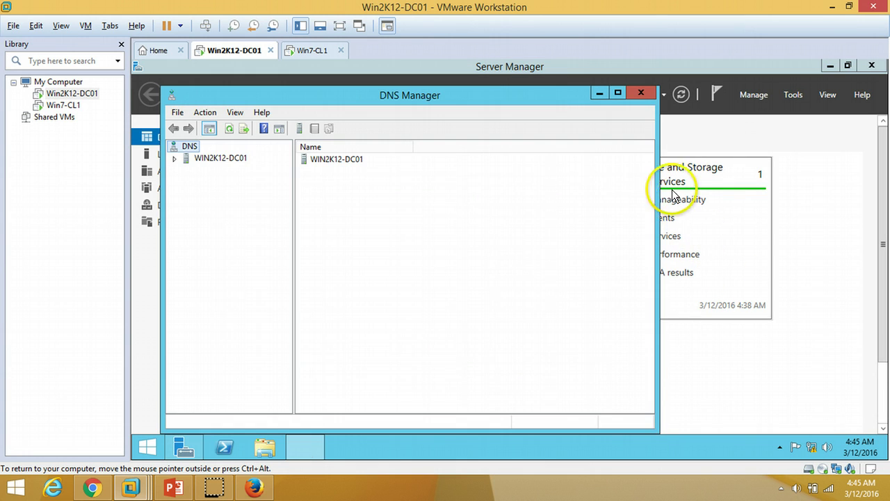
pyautogui.doubleClick(538, 98)
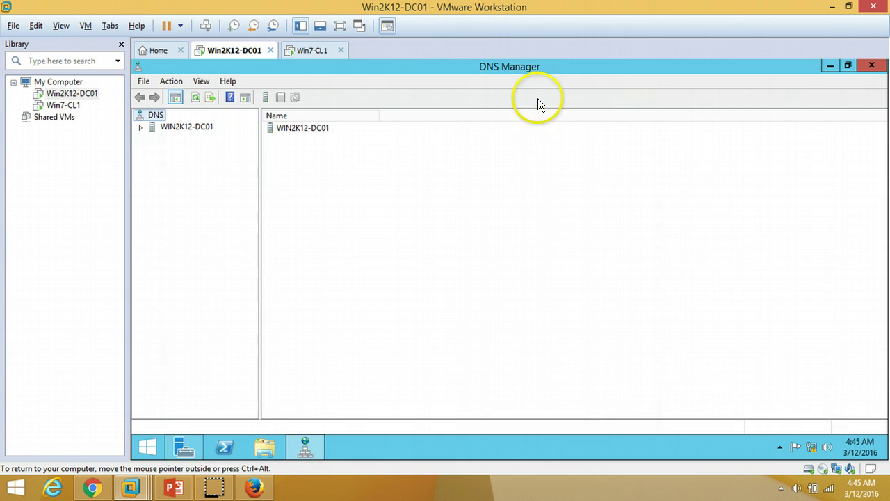
# Step: Begin a primary, AD-integrated IPv4 reverse zone replicated to all domain DNS servers
pyautogui.doubleClick(186, 127)
pyautogui.click(196, 164)
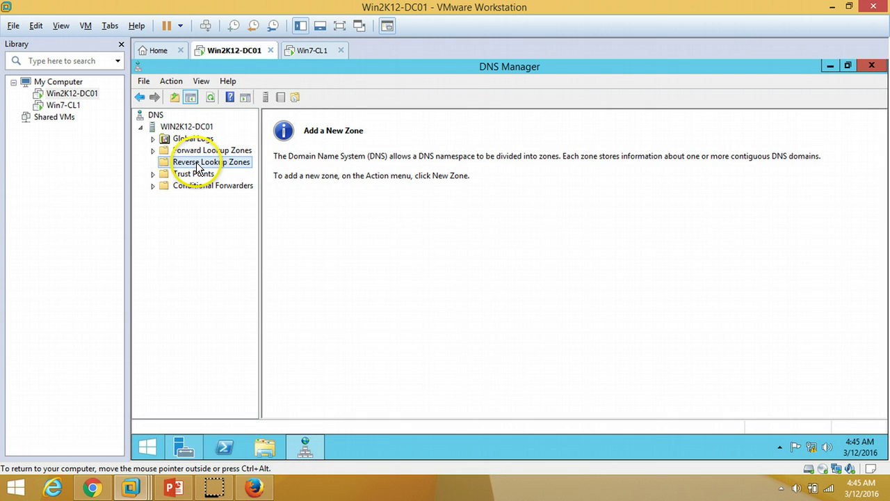
pyautogui.rightClick(197, 167)
pyautogui.click(236, 168)
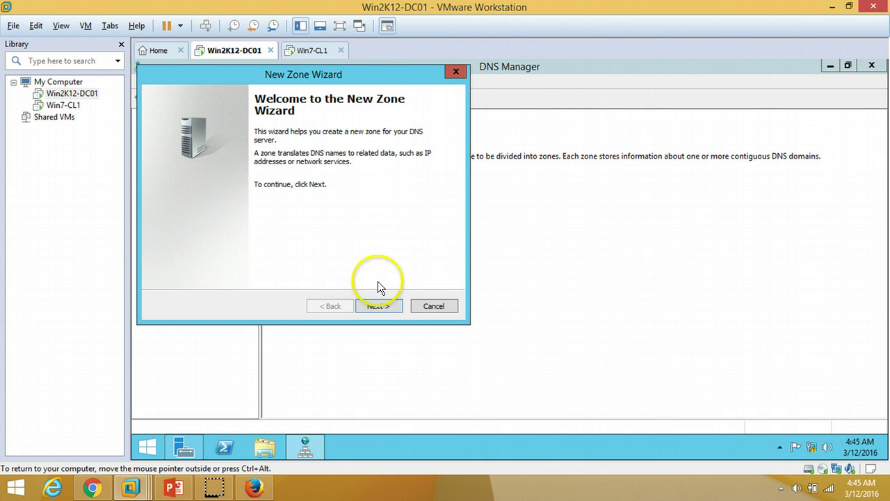
pyautogui.click(383, 307)
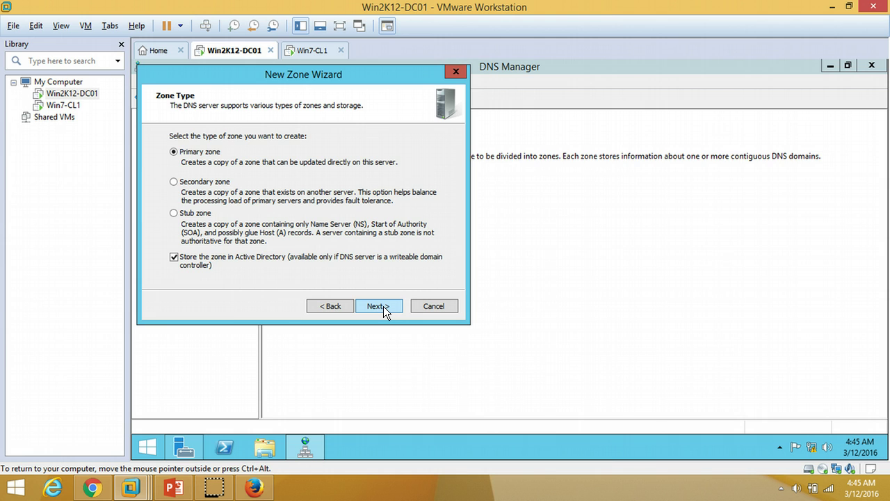
pyautogui.click(383, 306)
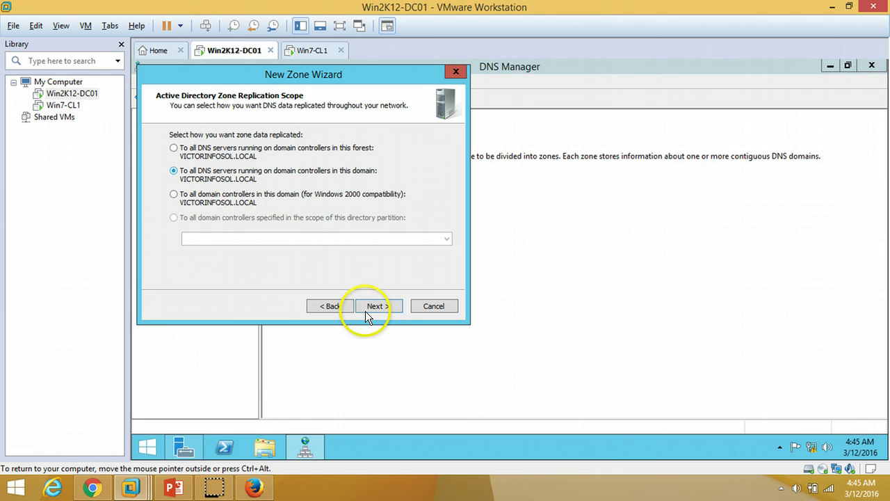
pyautogui.click(376, 306)
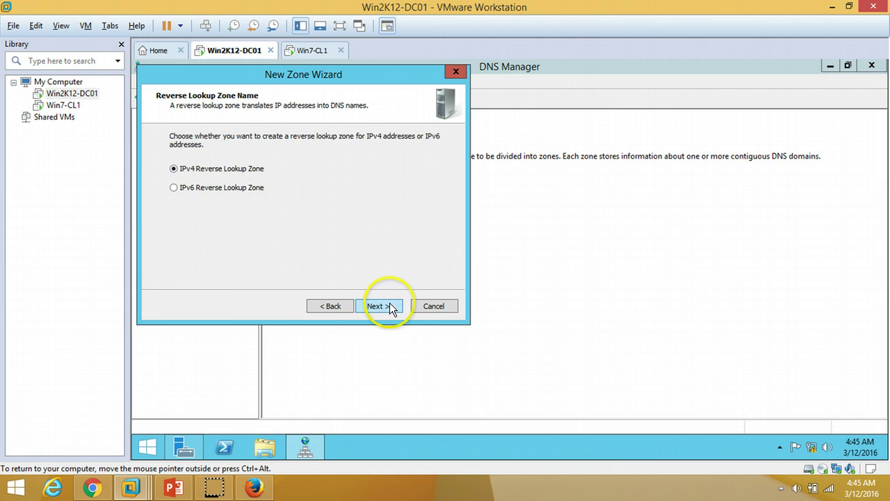
pyautogui.click(384, 308)
# Step: Set the zone's network ID to 192.168.1 with secure-only dynamic updates
pyautogui.click(186, 160)
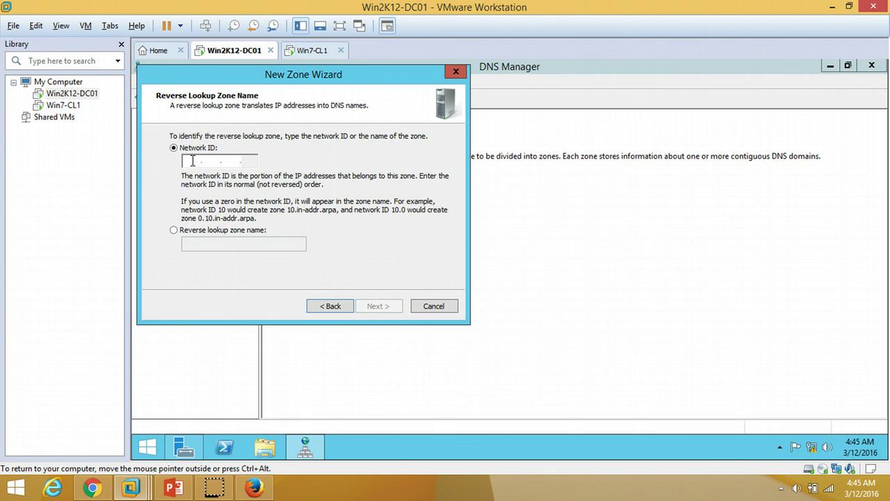
pyautogui.write('192.68. .')
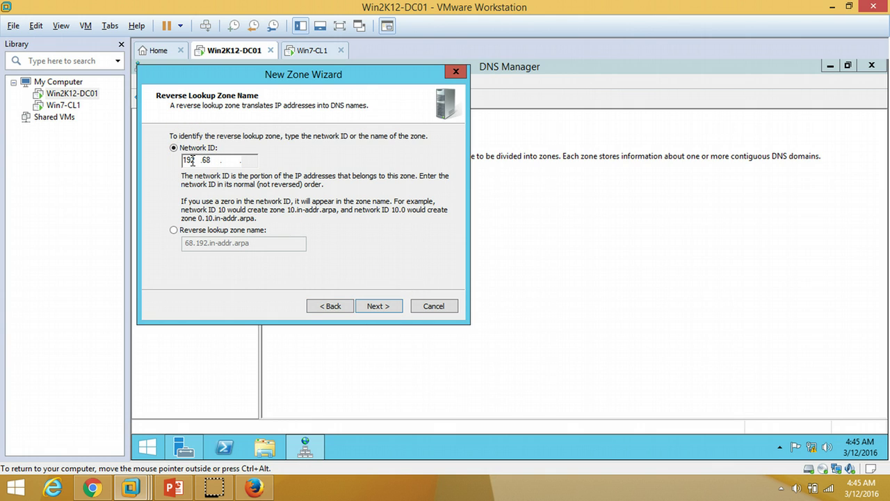
pyautogui.press('BackSpace')
pyautogui.press('BackSpace')
pyautogui.write('168 .1')
pyautogui.click(379, 306)
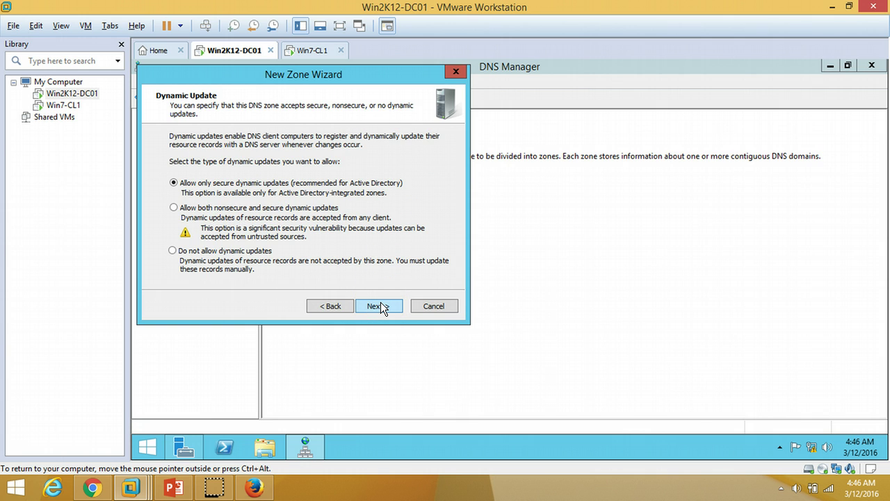
pyautogui.click(382, 304)
# Step: Finish the wizard and view the new 1.168.192.in-addr.arpa zone
pyautogui.click(387, 307)
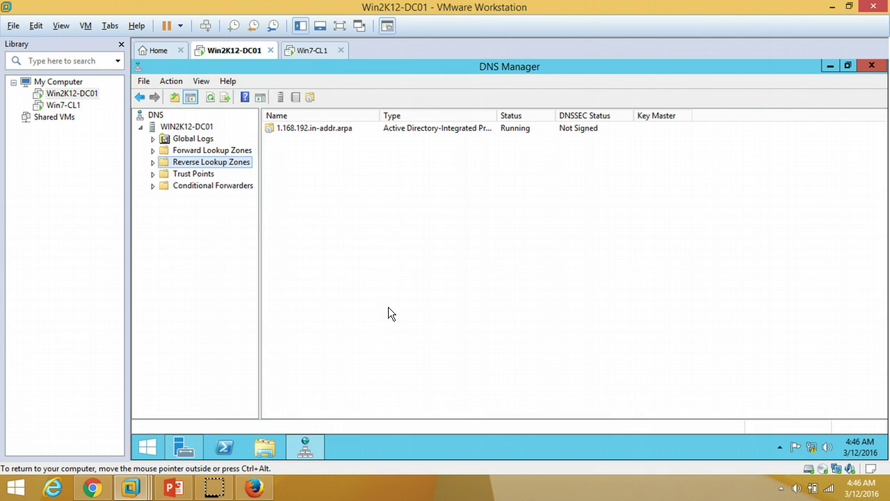
pyautogui.doubleClick(223, 165)
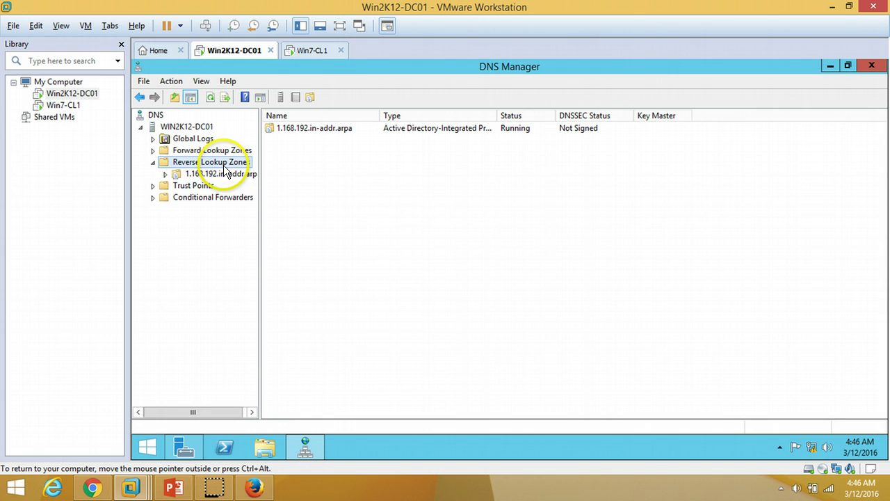
pyautogui.click(228, 173)
pyautogui.rightClick(314, 249)
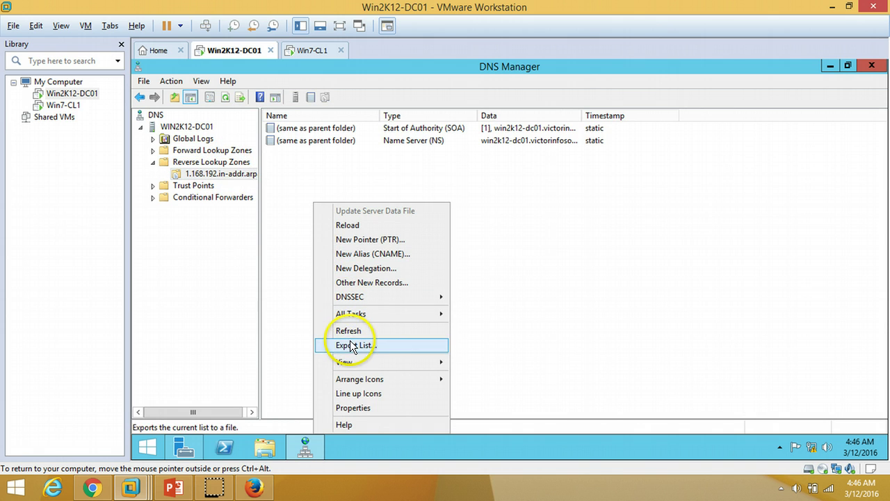
pyautogui.click(352, 330)
# Step: Enable 'Update associated pointer (PTR) record' on the Win7-CL1 host record
pyautogui.doubleClick(213, 152)
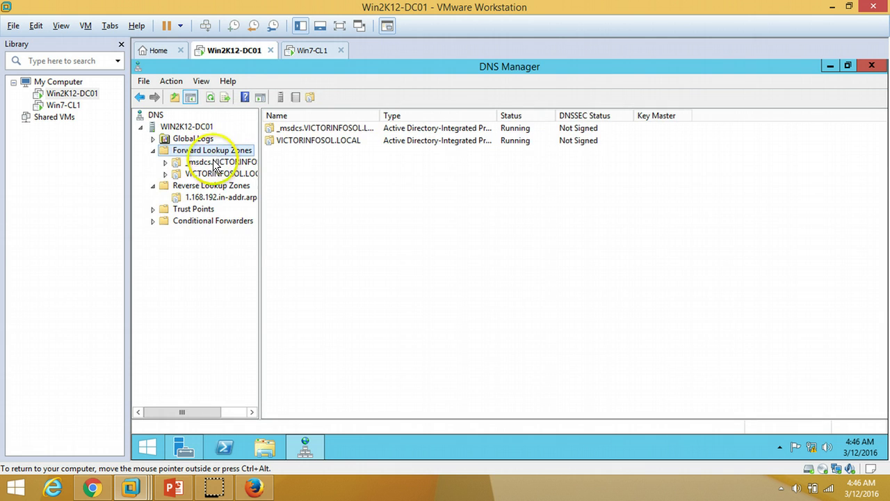
pyautogui.click(219, 173)
pyautogui.doubleClick(299, 252)
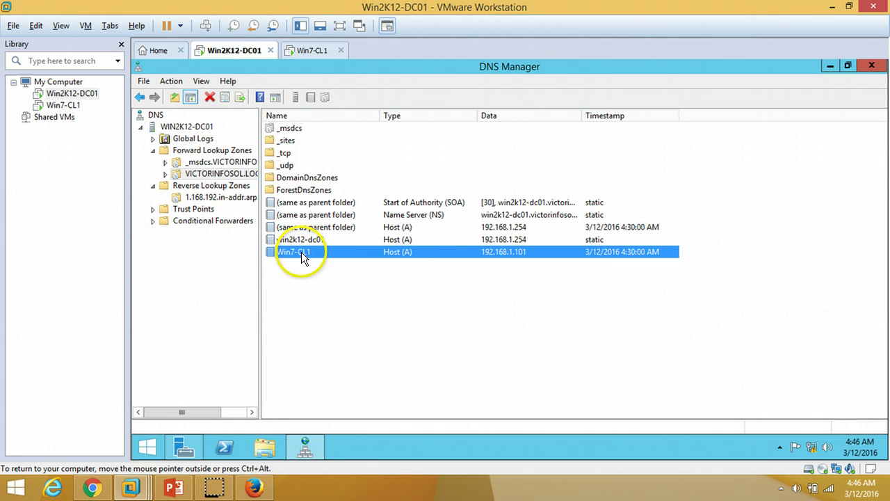
pyautogui.click(399, 245)
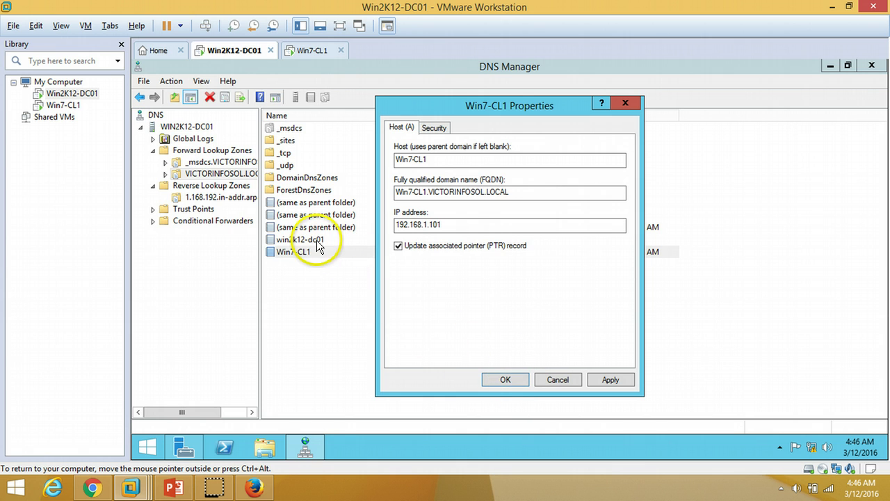
pyautogui.click(495, 385)
pyautogui.doubleClick(310, 240)
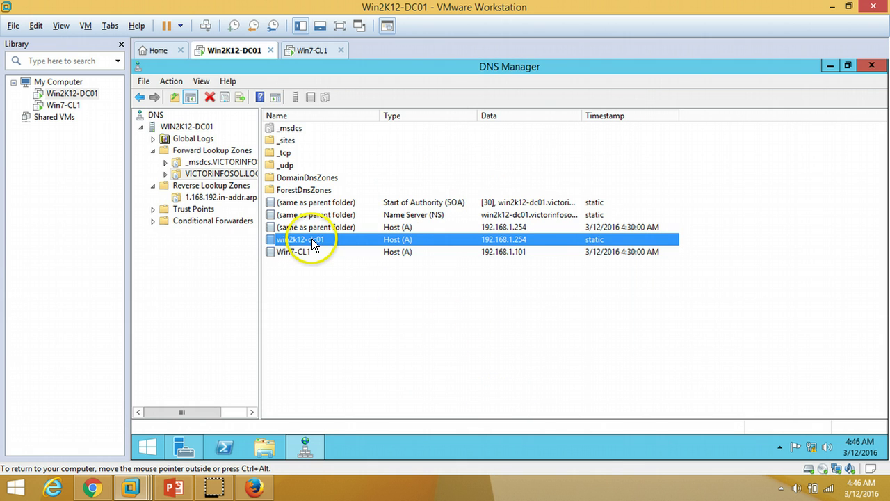
pyautogui.click(494, 379)
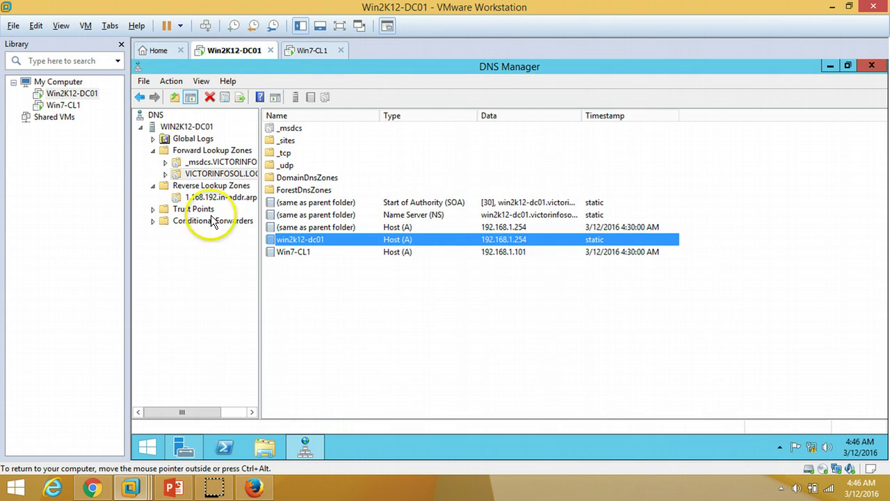
# Step: Refresh the reverse zone, inspect the 192.168.1.101 PTR record, then show the closing slide
pyautogui.click(213, 198)
pyautogui.rightClick(354, 271)
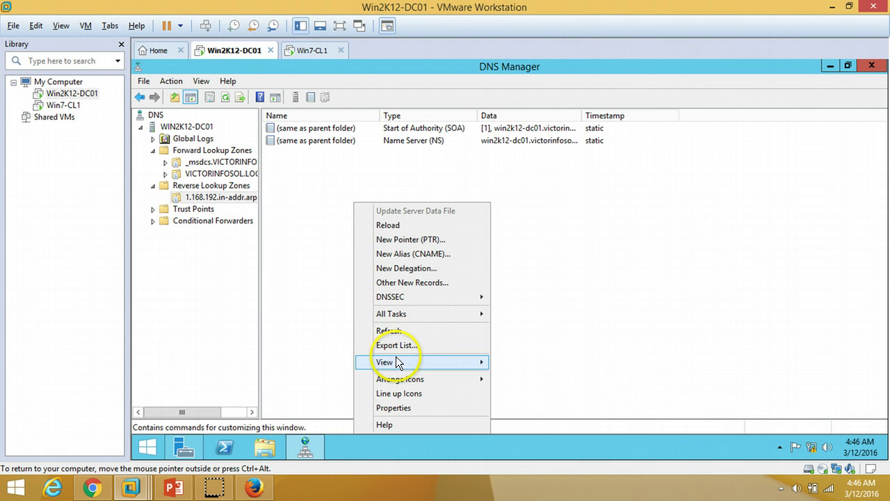
pyautogui.click(391, 332)
pyautogui.rightClick(375, 299)
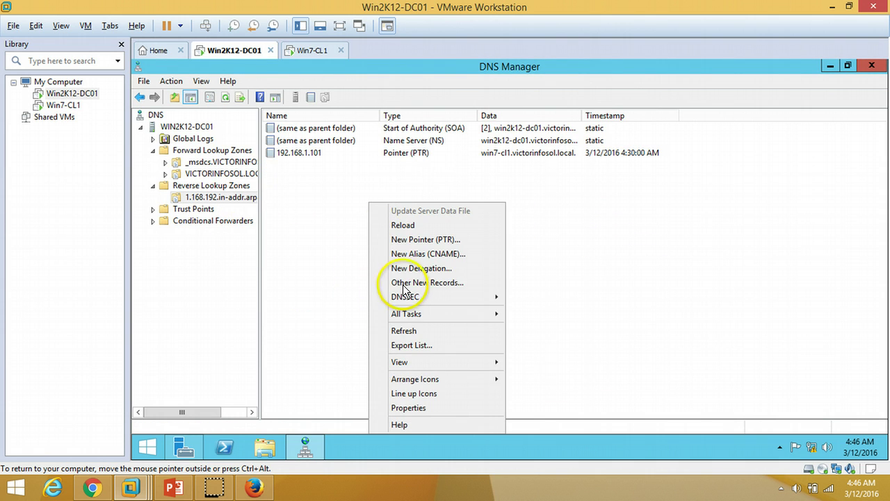
pyautogui.click(409, 327)
pyautogui.doubleClick(327, 158)
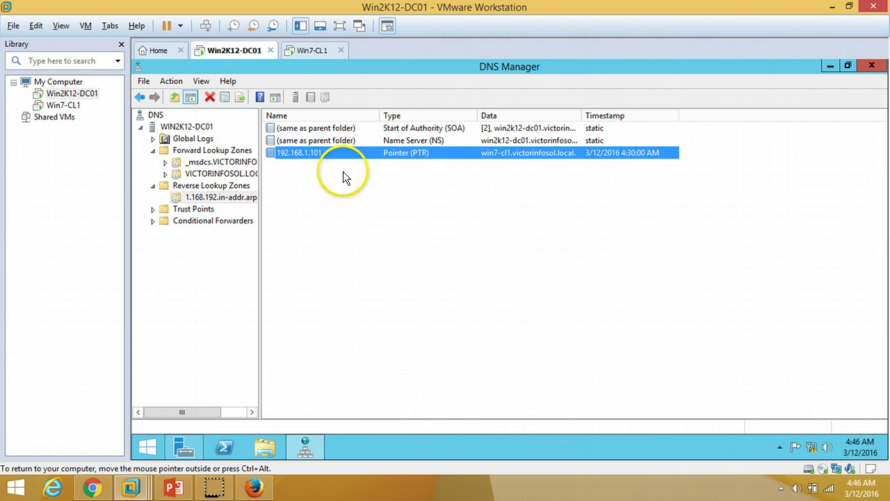
pyautogui.click(516, 383)
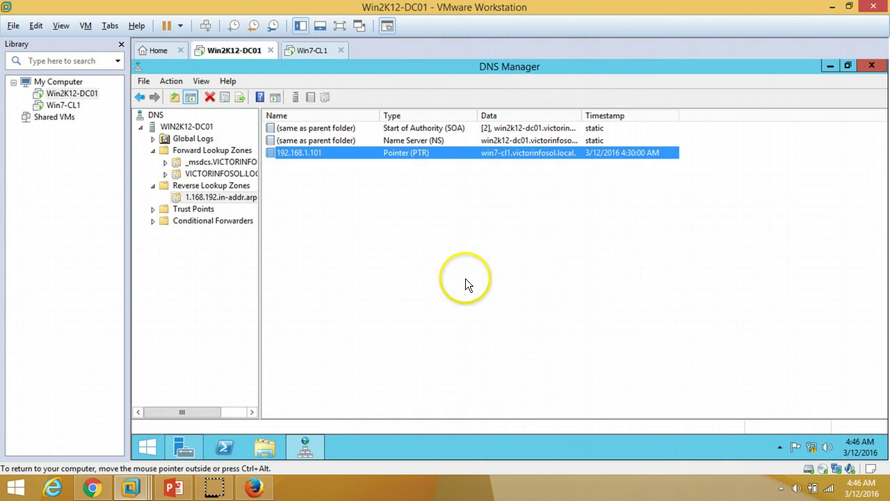
pyautogui.click(174, 487)
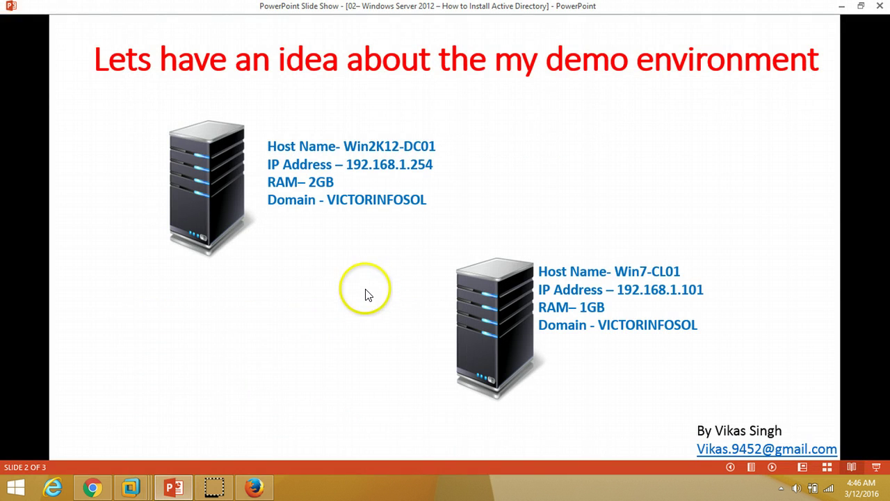
pyautogui.click(773, 466)
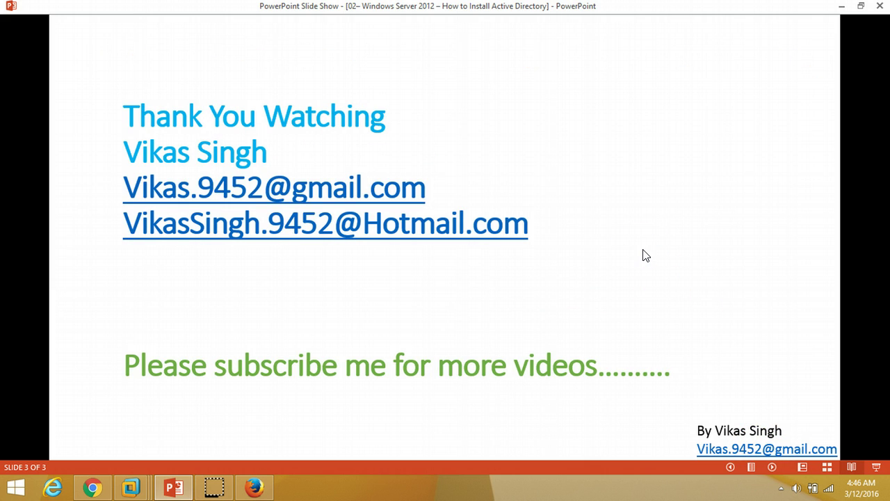